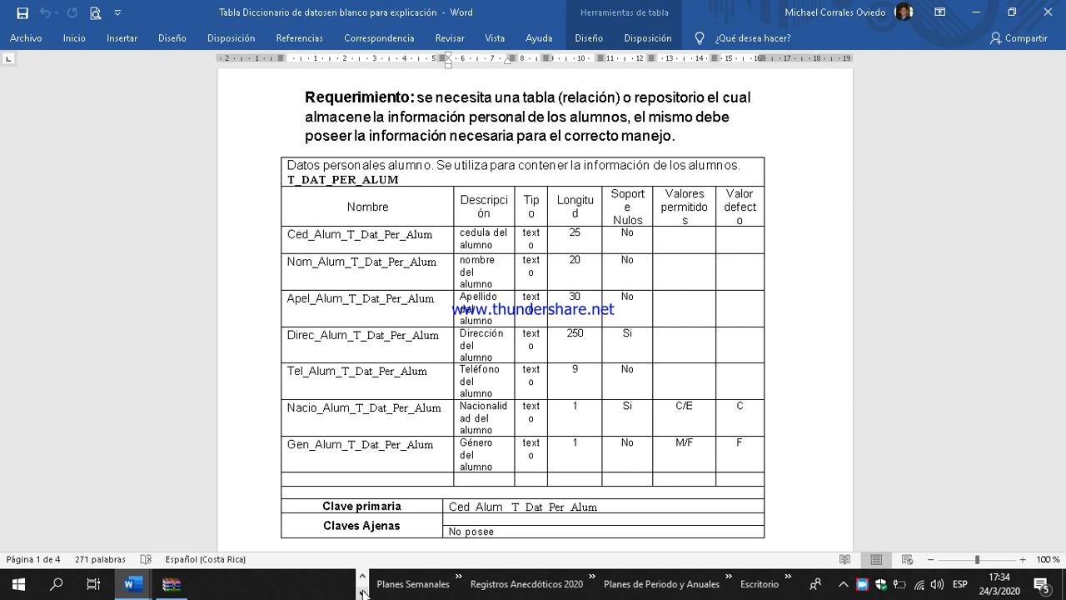
Step: Examine the T_DAT_PER_ALUM data dictionary table: its purpose, name, field names, descriptions, types and primary key
{"action": "left_click", "coordinate": [363, 574]}
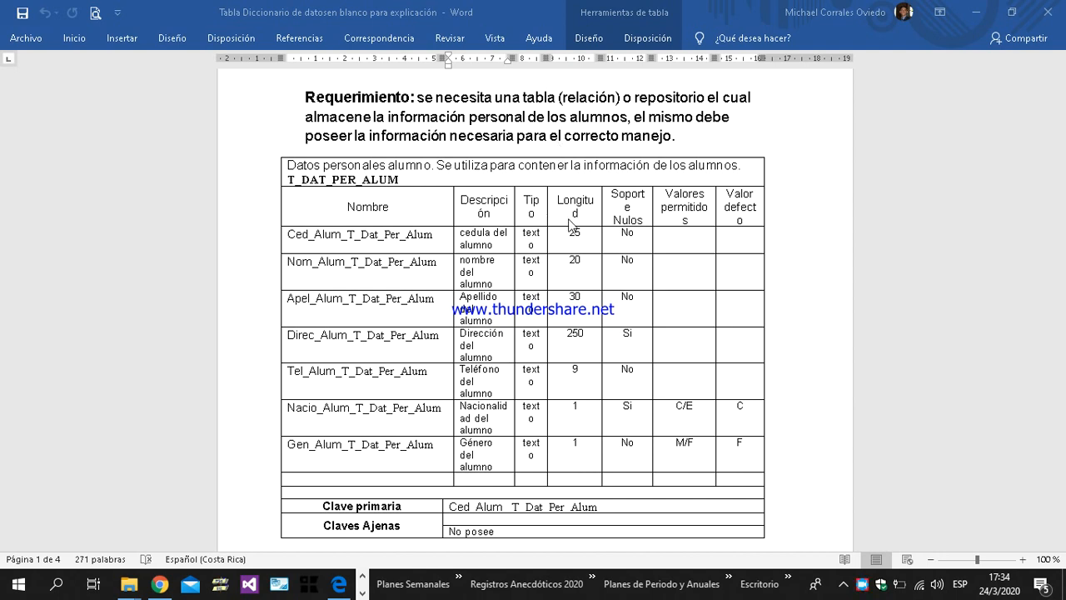
{"action": "left_click", "coordinate": [317, 235]}
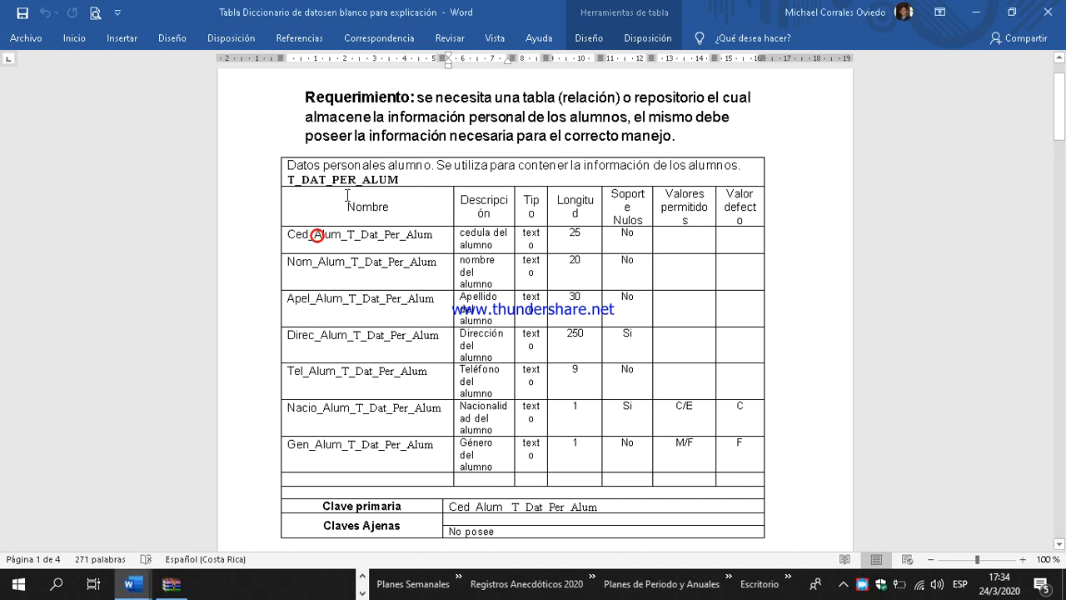
{"action": "left_click_drag", "start_coordinate": [287, 165], "coordinate": [738, 171]}
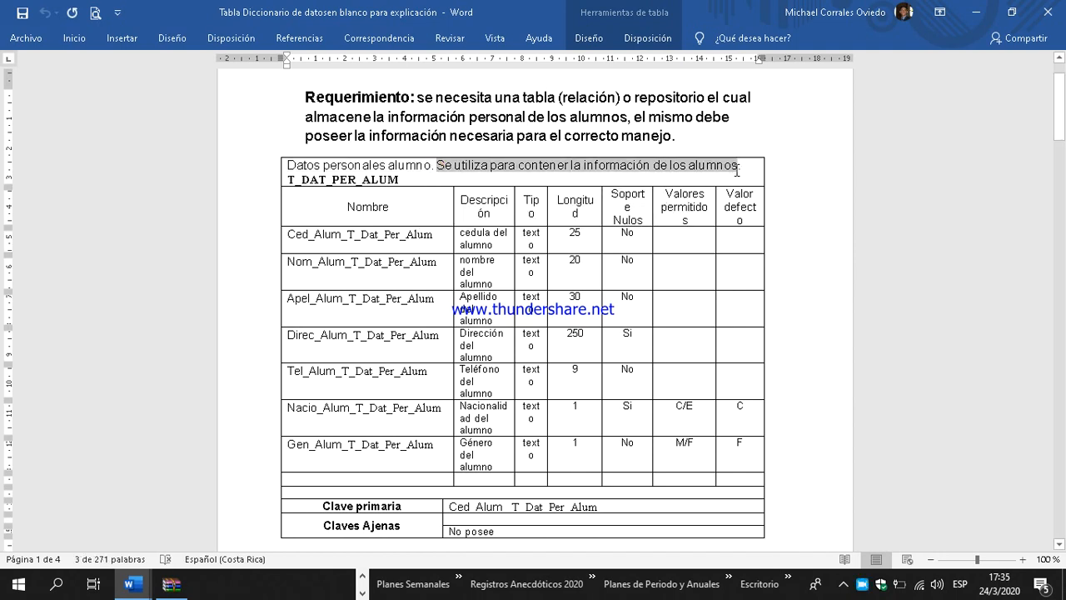
{"action": "left_click", "coordinate": [289, 179]}
{"action": "left_click_drag", "start_coordinate": [290, 179], "coordinate": [403, 180]}
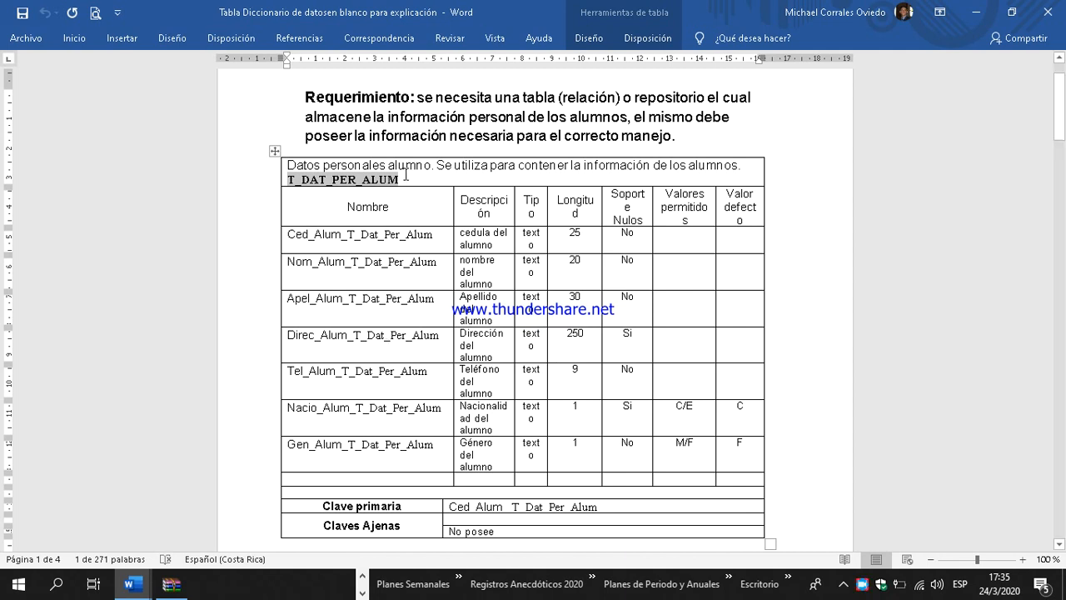
{"action": "mouse_move", "coordinate": [294, 237]}
{"action": "left_mouse_down"}
{"action": "mouse_move", "coordinate": [334, 308]}
{"action": "mouse_move", "coordinate": [377, 456]}
{"action": "left_mouse_up"}
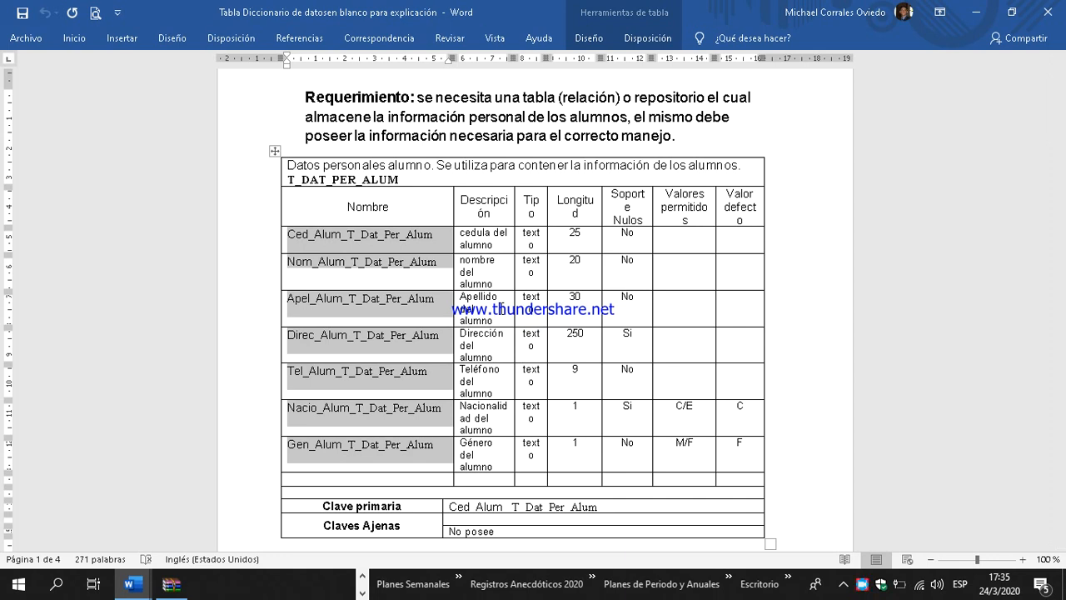
{"action": "left_click", "coordinate": [493, 207]}
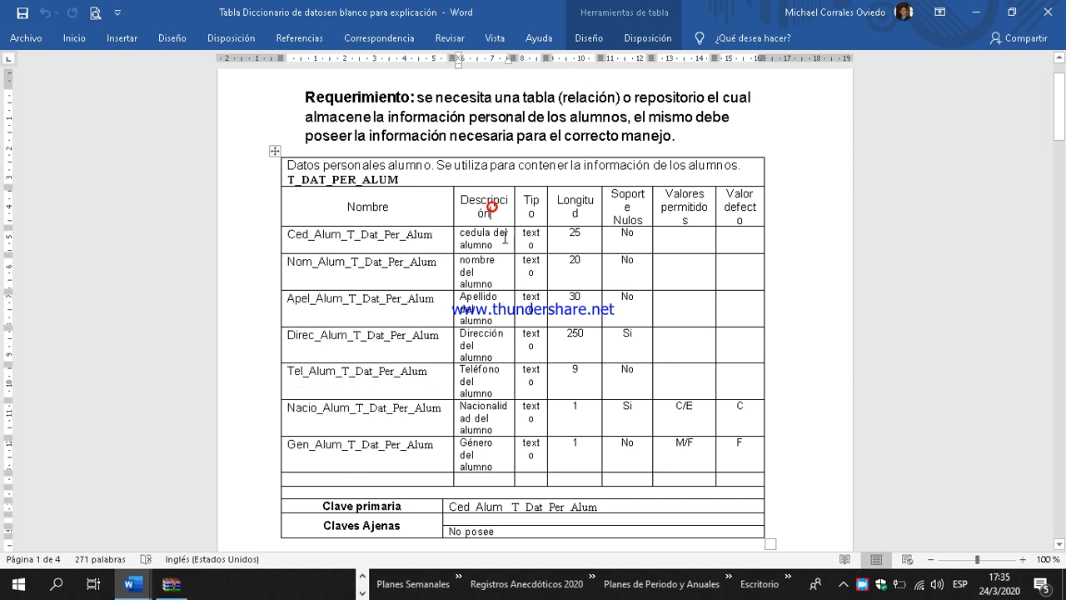
{"action": "left_click", "coordinate": [530, 206]}
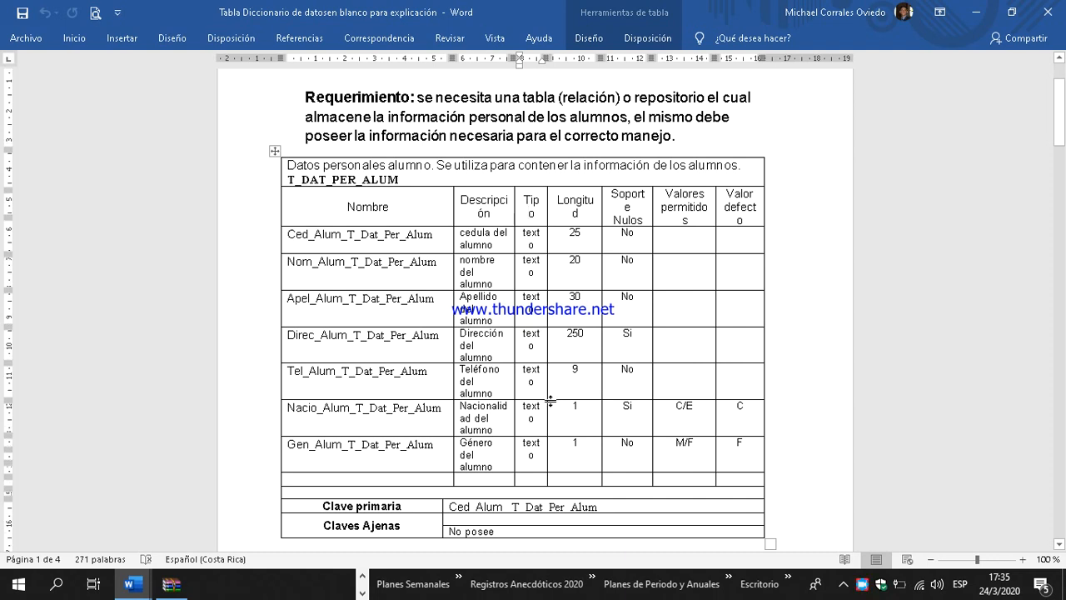
{"action": "scroll", "coordinate": [550, 402], "scroll_direction": "down", "scroll_amount": 2}
{"action": "left_click_drag", "start_coordinate": [450, 433], "coordinate": [598, 433]}
{"action": "scroll", "coordinate": [491, 401], "scroll_direction": "up", "scroll_amount": 1}
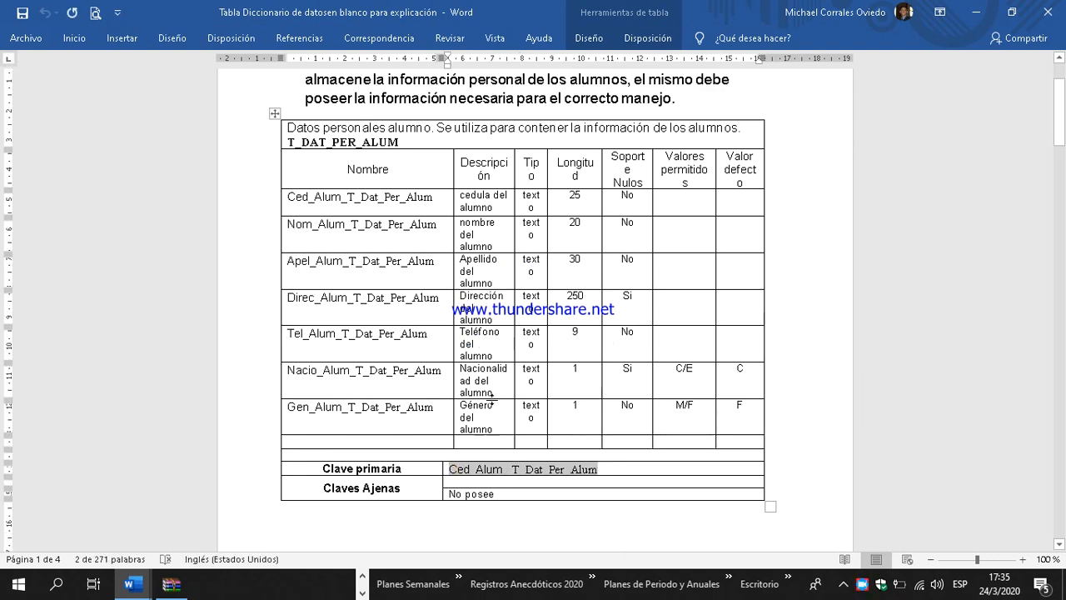
{"action": "scroll", "coordinate": [491, 402], "scroll_direction": "up", "scroll_amount": 1}
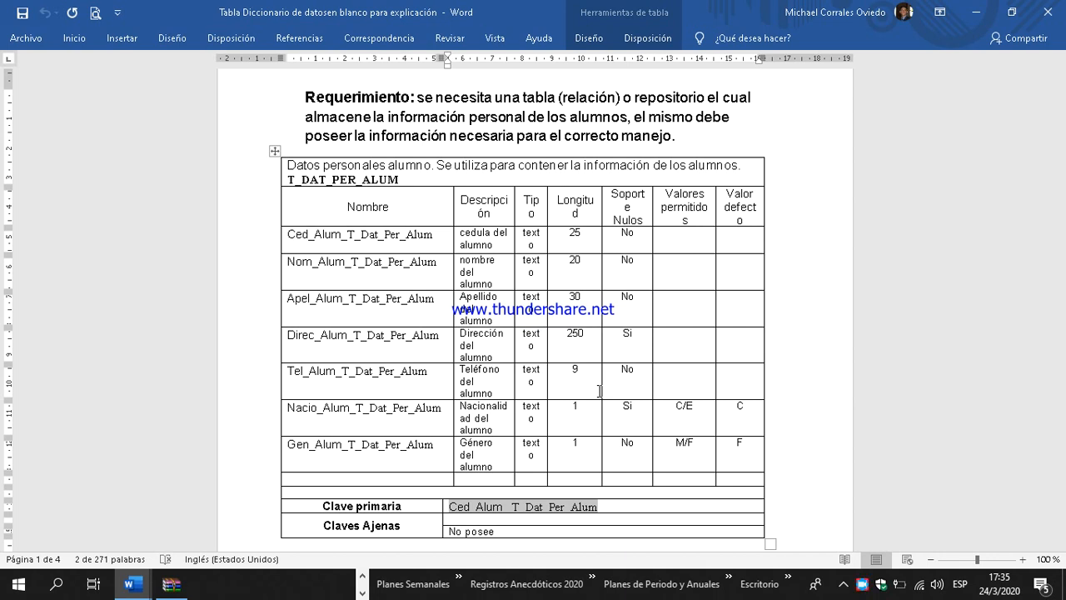
Step: Examine the T_DAT_PER_ENCAR data dictionary table on page 2: its purpose, name, field names and column headings
{"action": "scroll", "coordinate": [600, 383], "scroll_direction": "down", "scroll_amount": 8}
{"action": "scroll", "coordinate": [610, 370], "scroll_direction": "down", "scroll_amount": 10}
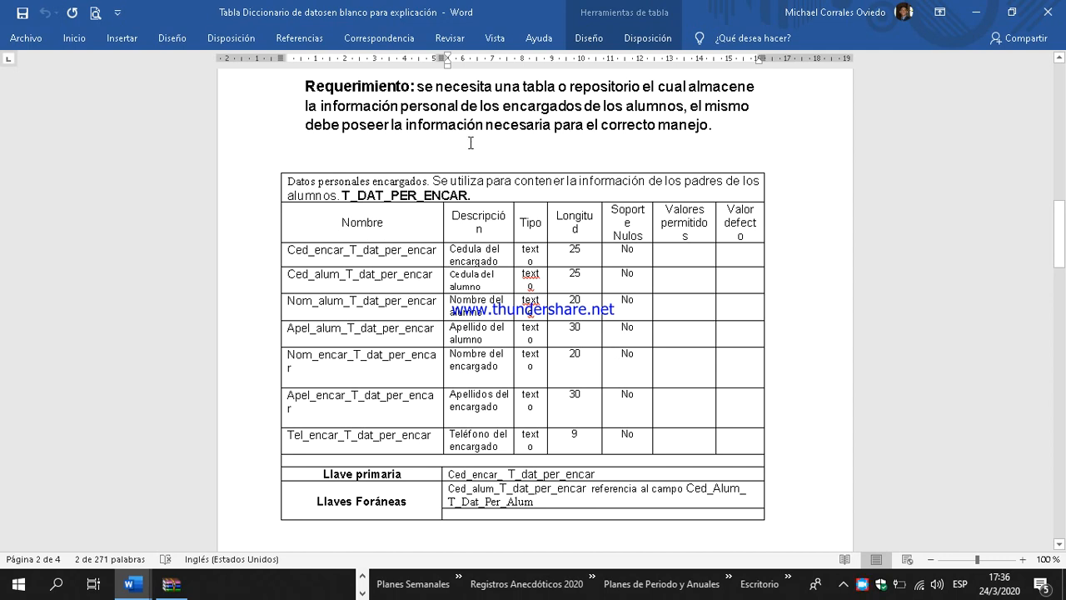
{"action": "left_click", "coordinate": [290, 181]}
{"action": "left_click_drag", "start_coordinate": [336, 179], "coordinate": [718, 178]}
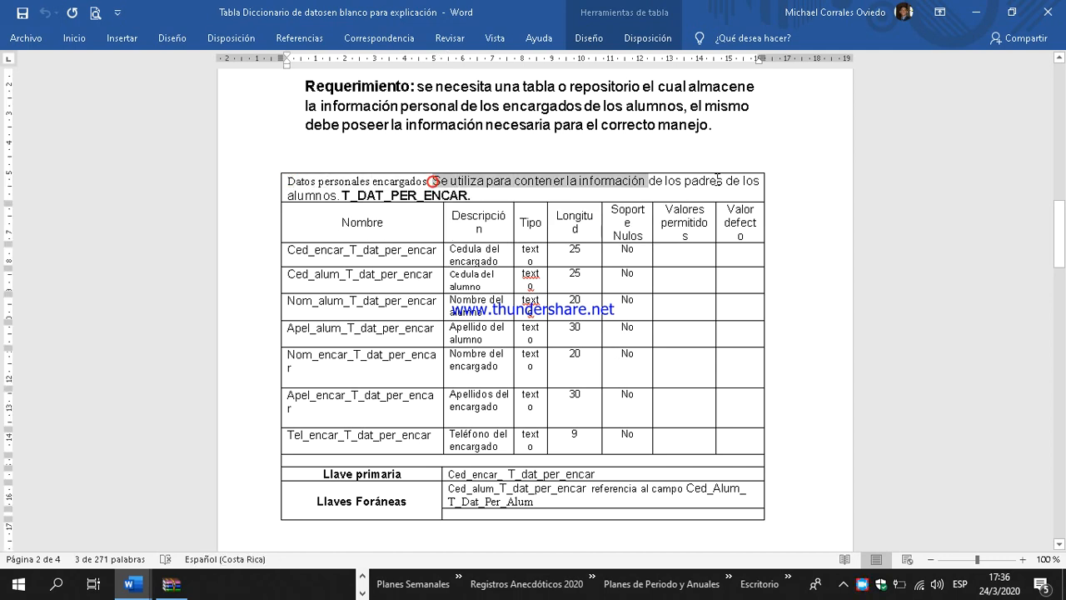
{"action": "left_click_drag", "start_coordinate": [338, 195], "coordinate": [468, 195]}
{"action": "left_click", "coordinate": [416, 329]}
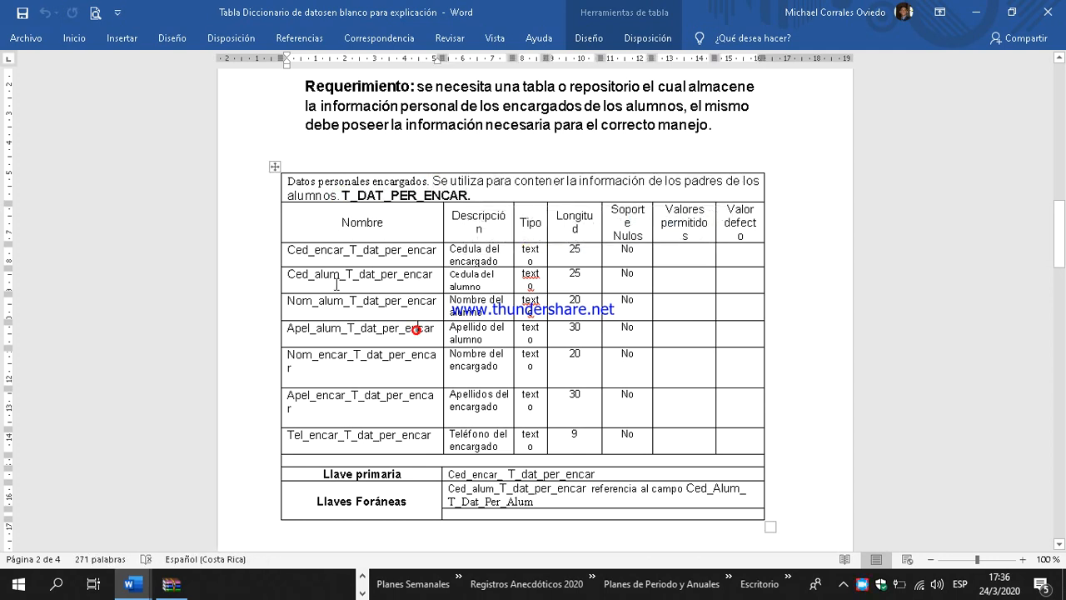
{"action": "left_click", "coordinate": [289, 250]}
{"action": "left_click_drag", "start_coordinate": [289, 250], "coordinate": [404, 254]}
{"action": "left_click_drag", "start_coordinate": [293, 275], "coordinate": [419, 280]}
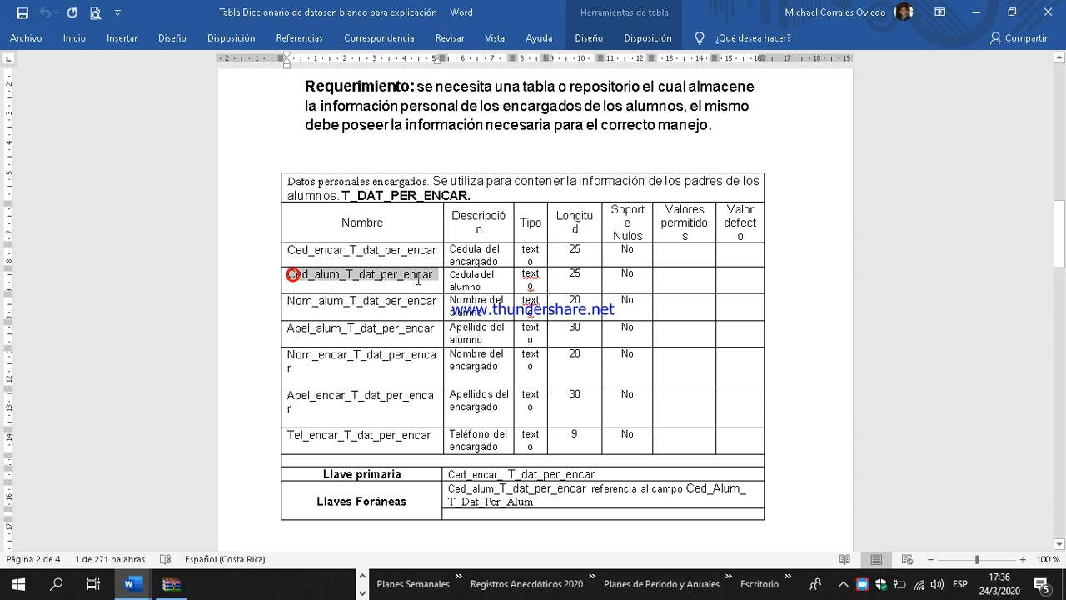
{"action": "left_click_drag", "start_coordinate": [288, 301], "coordinate": [437, 302]}
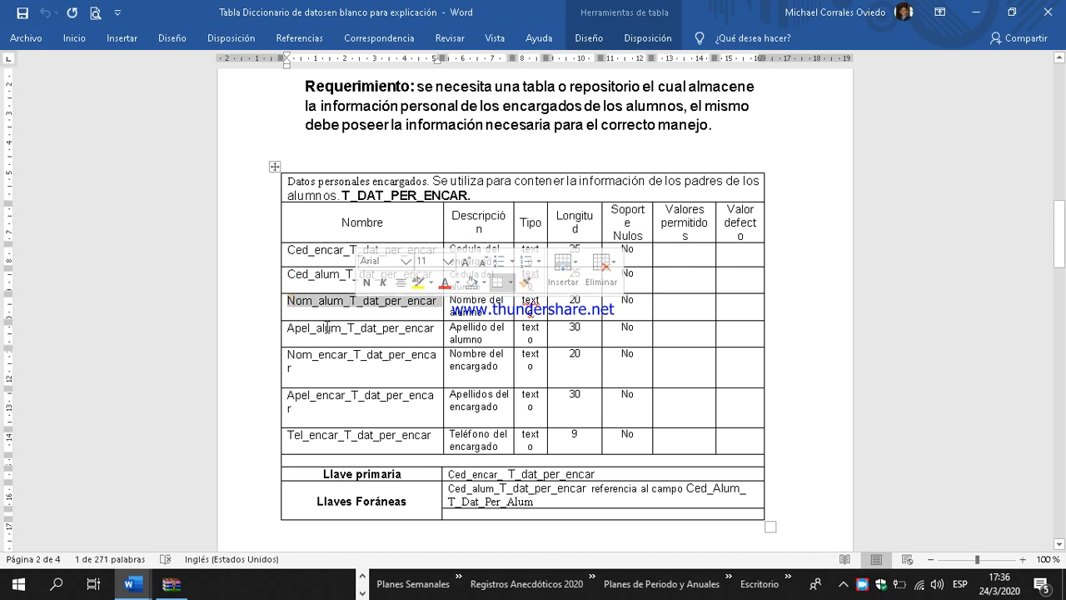
{"action": "left_click", "coordinate": [327, 327]}
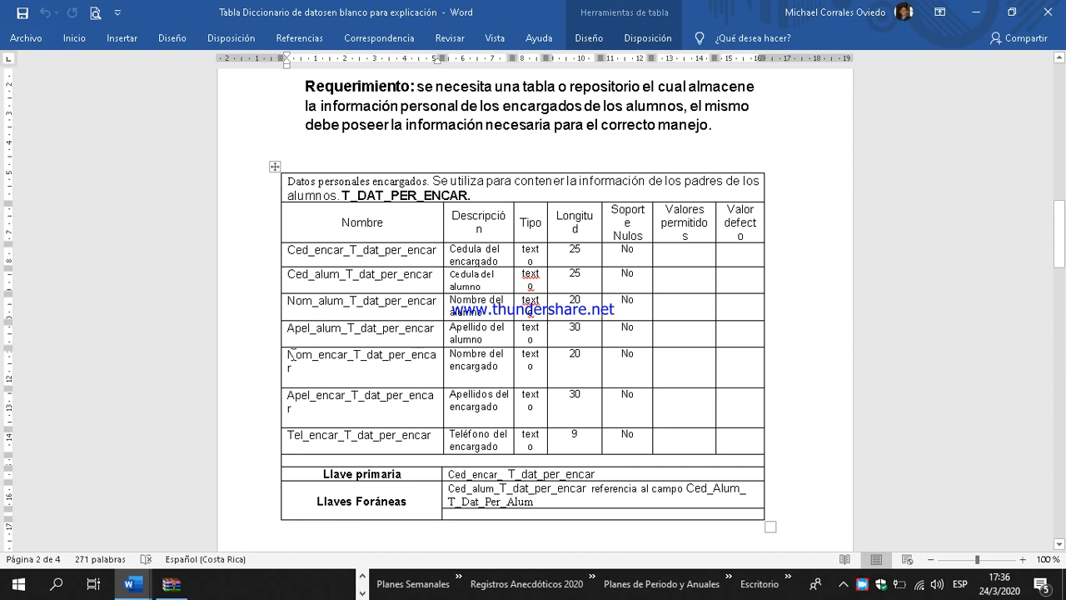
{"action": "left_click_drag", "start_coordinate": [291, 354], "coordinate": [429, 367]}
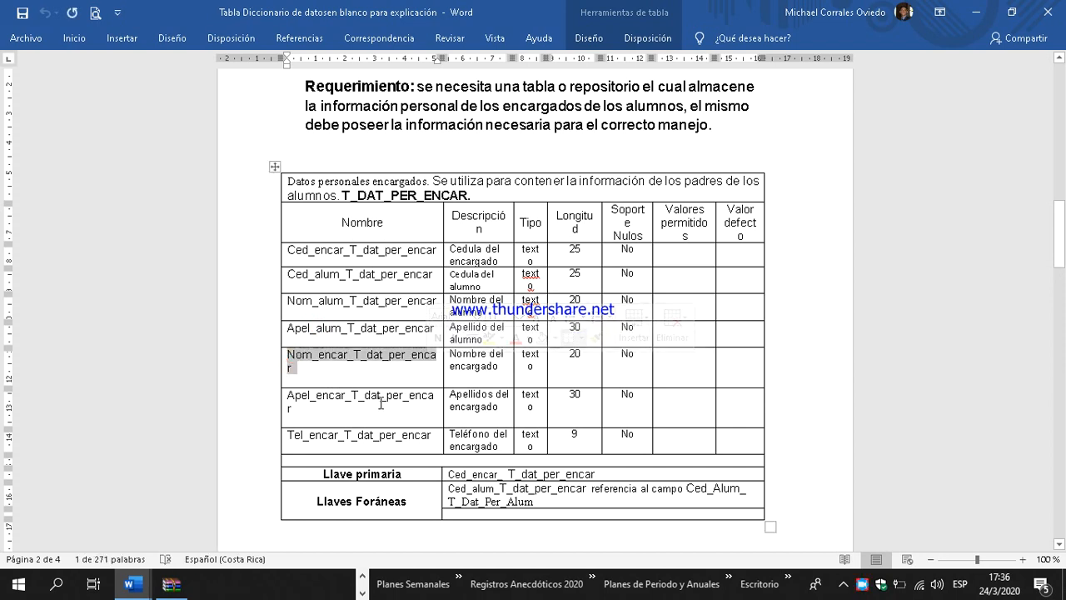
{"action": "left_click_drag", "start_coordinate": [288, 395], "coordinate": [435, 436]}
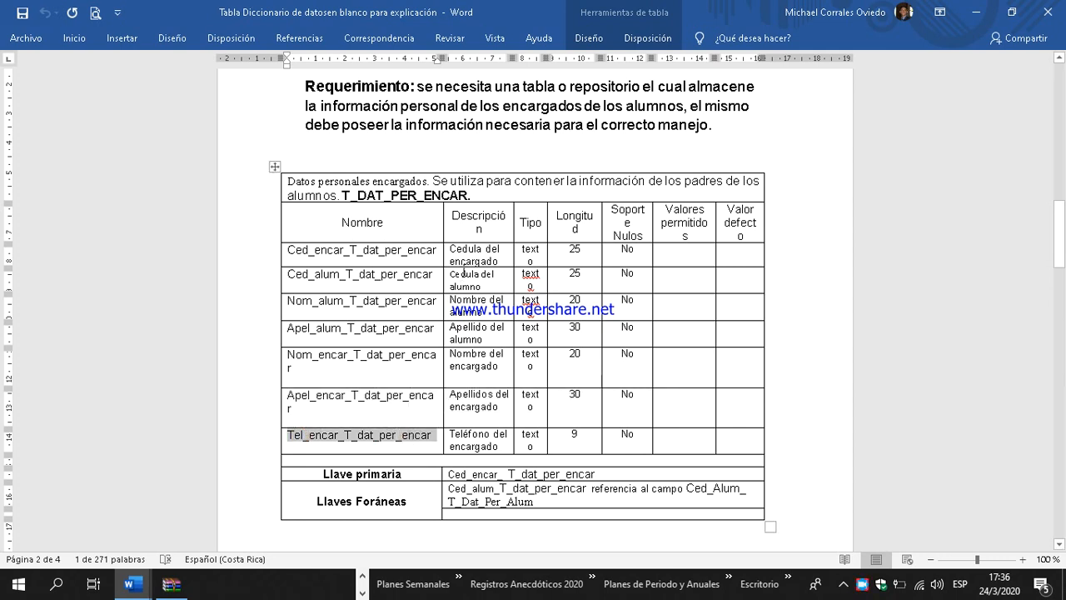
{"action": "left_click", "coordinate": [473, 224]}
{"action": "left_click", "coordinate": [522, 223]}
{"action": "left_click", "coordinate": [569, 228]}
{"action": "left_click", "coordinate": [633, 231]}
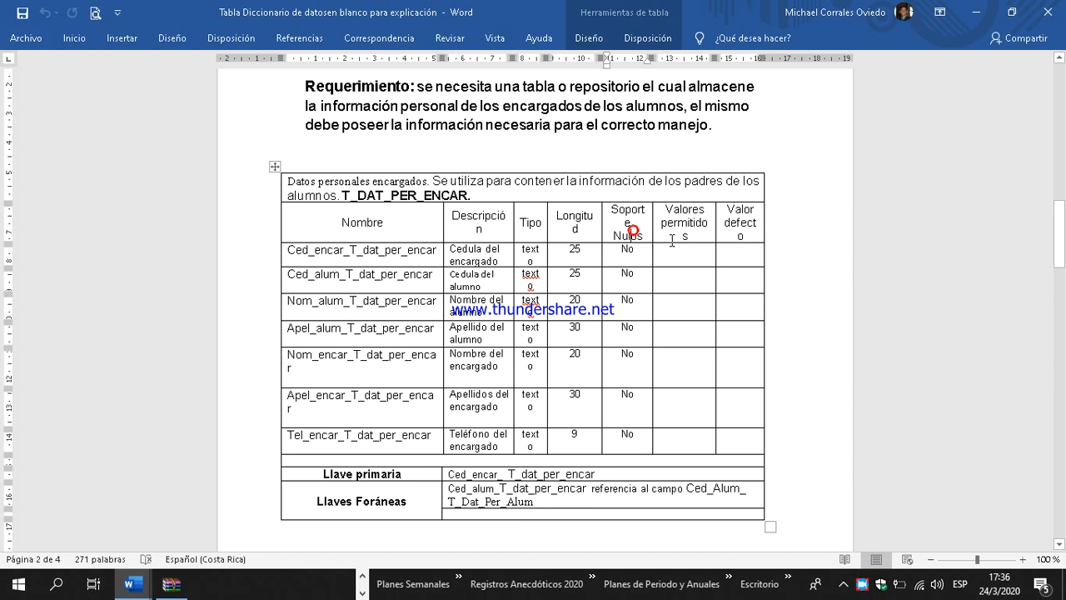
Step: Review the primary and foreign keys of T_DAT_PER_ENCAR and compare Ced_alum_T_dat_per_encar with the primary key of T_DAT_PER_ALUM
{"action": "scroll", "coordinate": [610, 357], "scroll_direction": "down", "scroll_amount": 1}
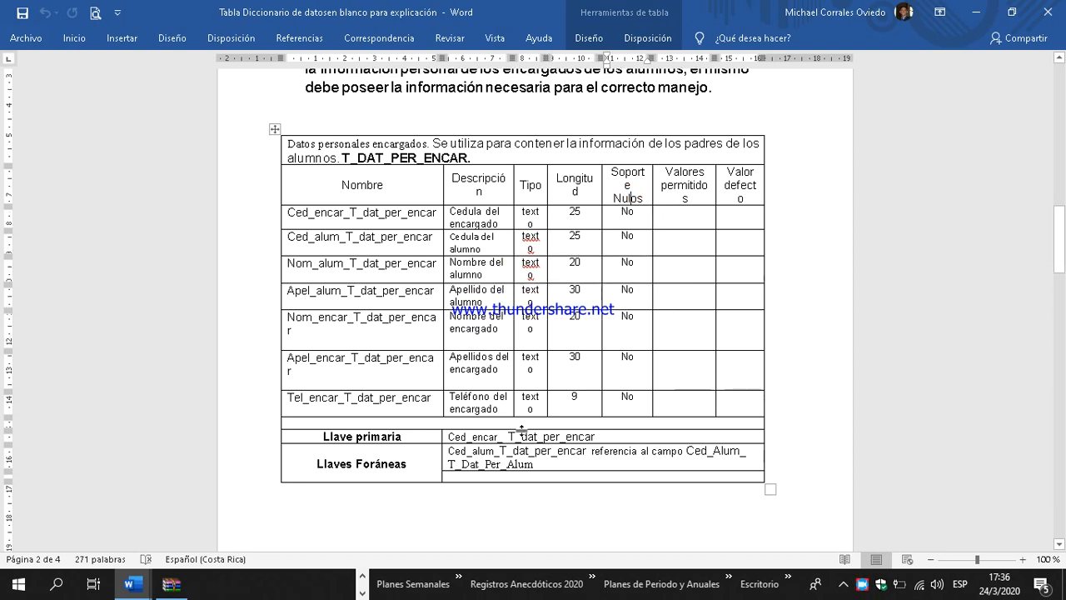
{"action": "left_click_drag", "start_coordinate": [598, 438], "coordinate": [450, 437]}
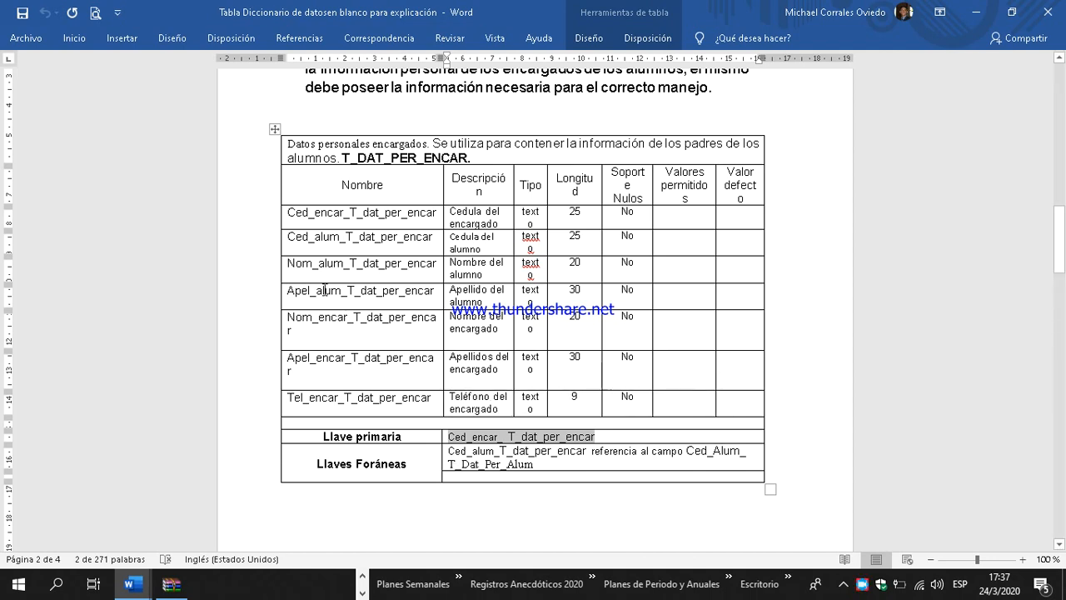
{"action": "left_click_drag", "start_coordinate": [288, 241], "coordinate": [397, 243]}
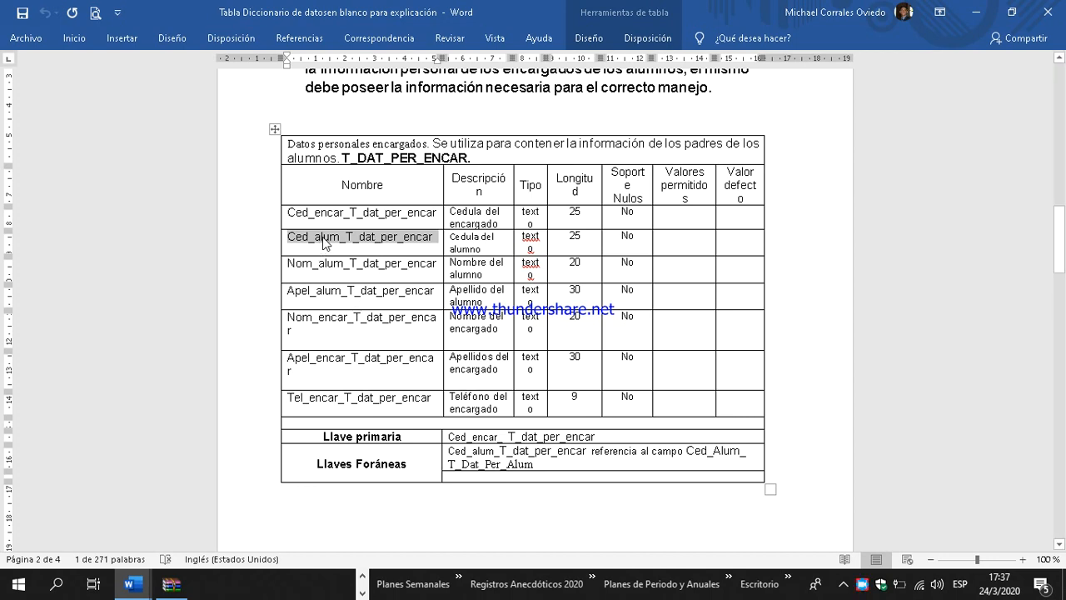
{"action": "scroll", "coordinate": [325, 240], "scroll_direction": "up", "scroll_amount": 10}
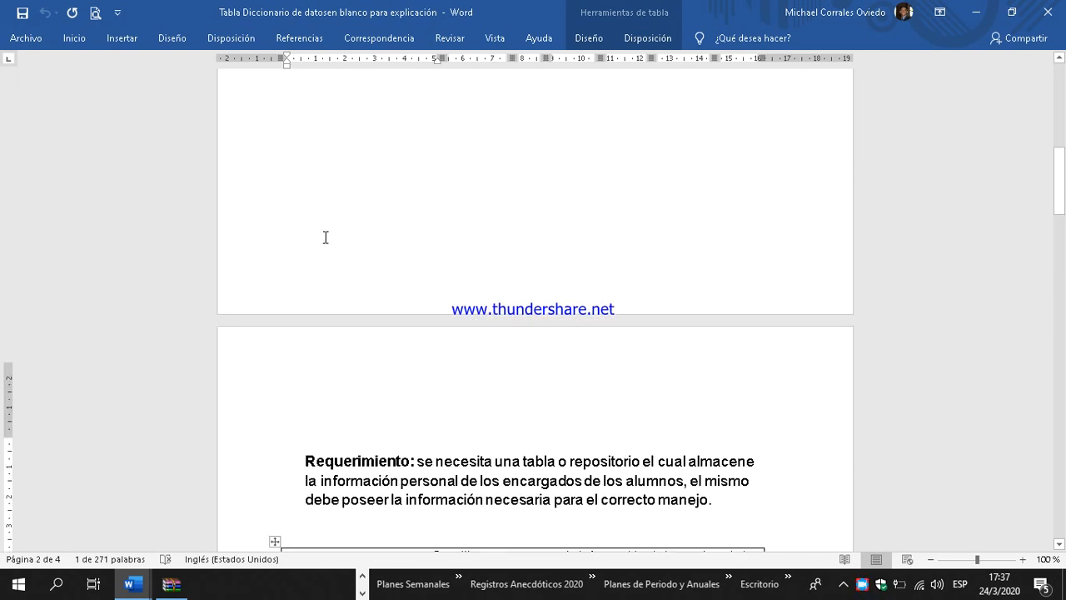
{"action": "scroll", "coordinate": [327, 238], "scroll_direction": "up", "scroll_amount": 5}
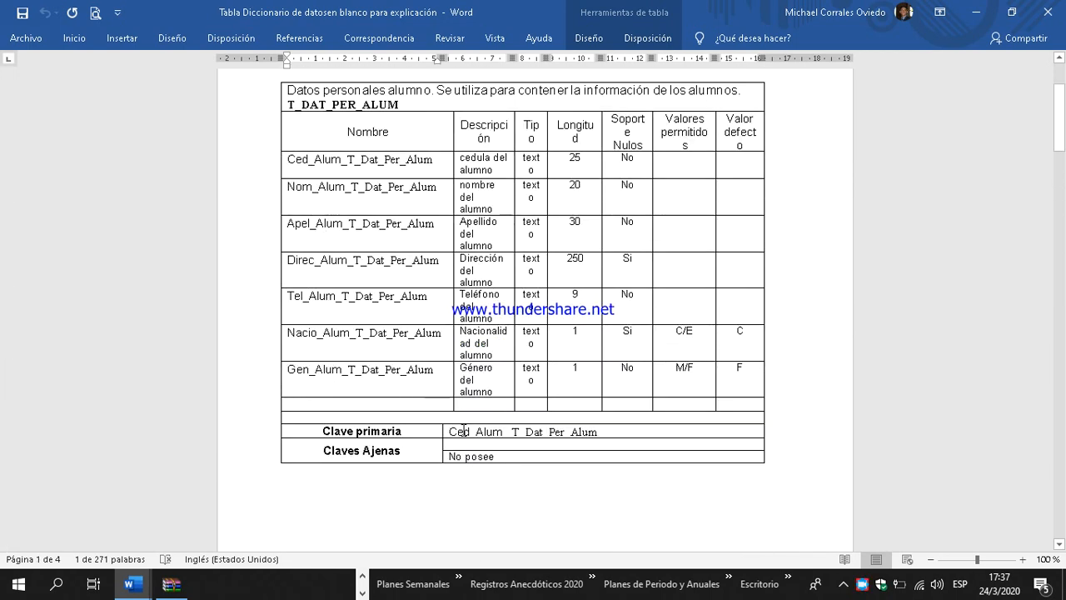
{"action": "triple_click", "coordinate": [450, 432]}
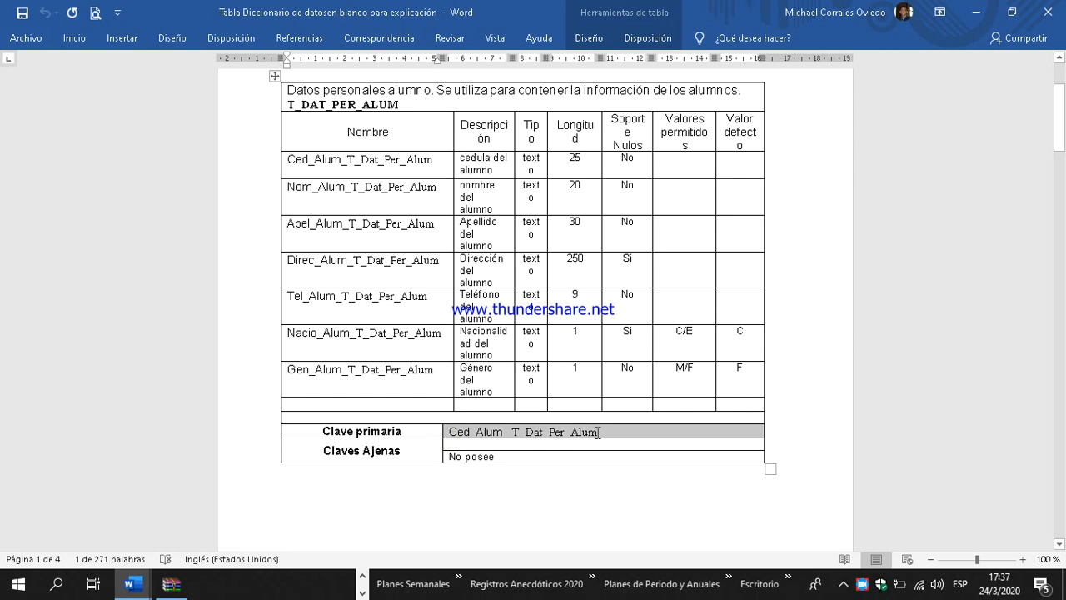
{"action": "scroll", "coordinate": [469, 370], "scroll_direction": "down", "scroll_amount": 15}
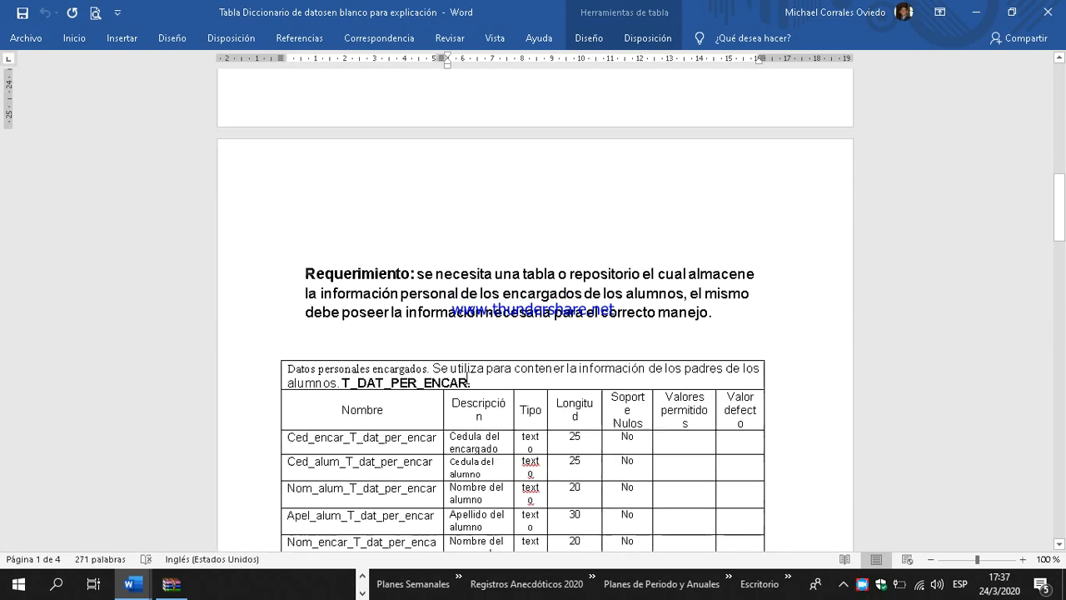
{"action": "scroll", "coordinate": [467, 373], "scroll_direction": "down", "scroll_amount": 1}
{"action": "scroll", "coordinate": [339, 274], "scroll_direction": "down", "scroll_amount": 1}
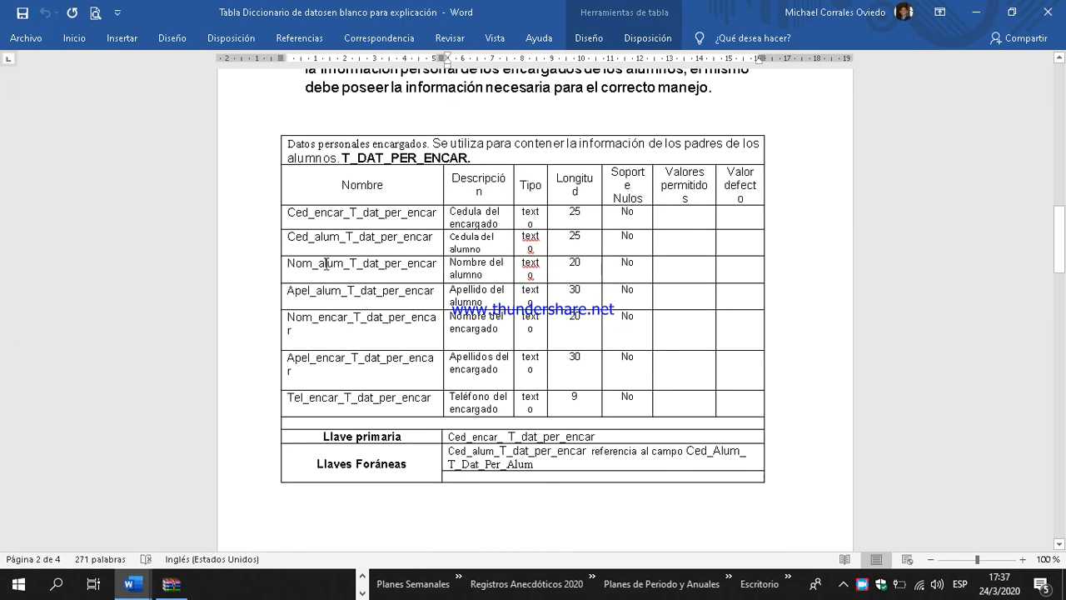
{"action": "left_click_drag", "start_coordinate": [287, 238], "coordinate": [425, 241]}
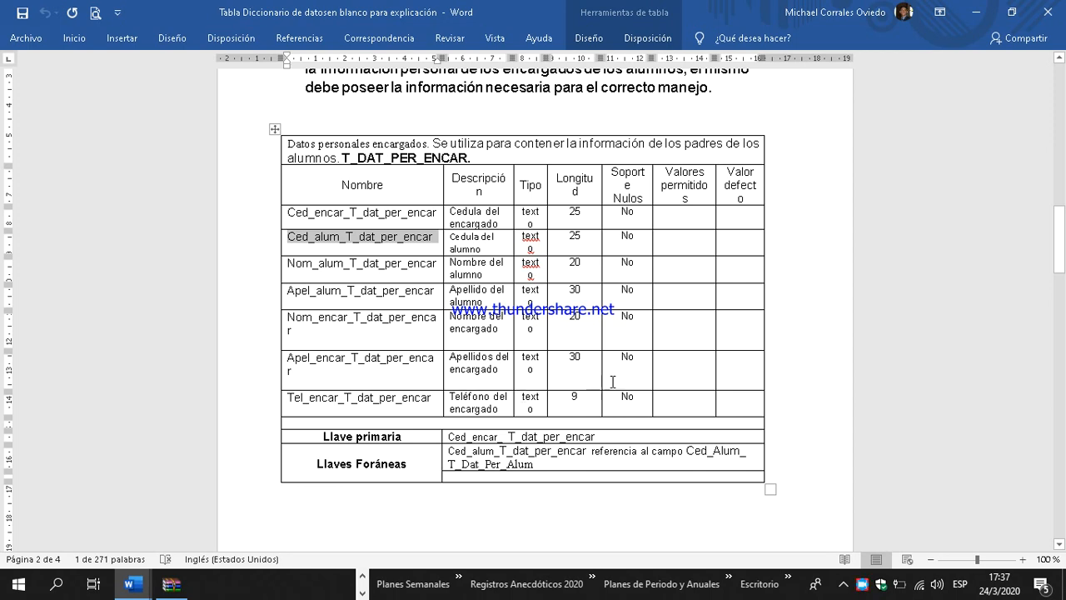
{"action": "scroll", "coordinate": [616, 381], "scroll_direction": "up", "scroll_amount": 6}
{"action": "scroll", "coordinate": [616, 381], "scroll_direction": "up", "scroll_amount": 20}
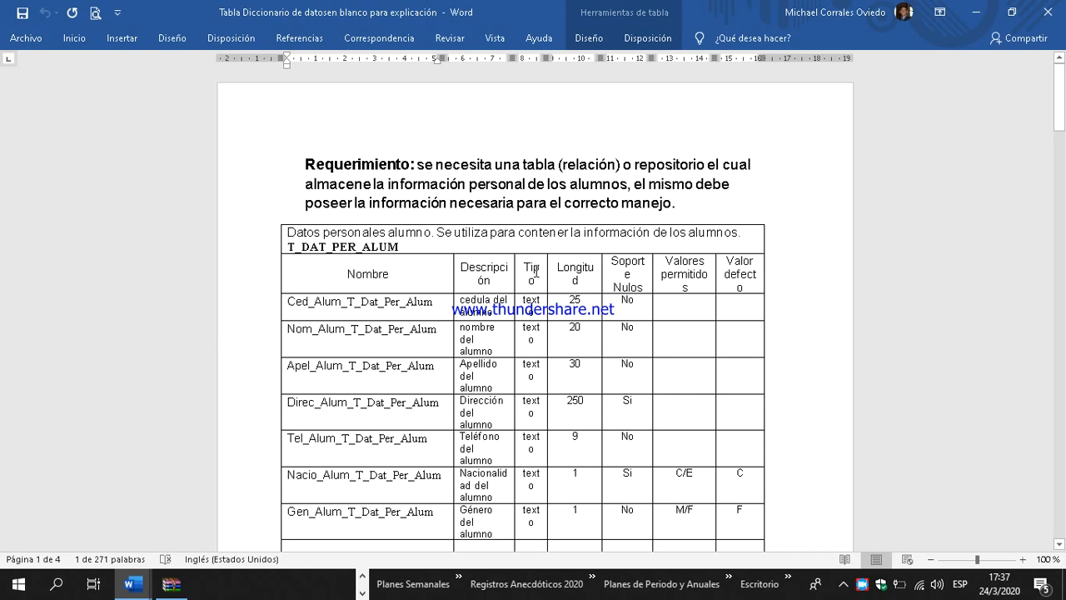
{"action": "scroll", "coordinate": [548, 284], "scroll_direction": "down", "scroll_amount": 2}
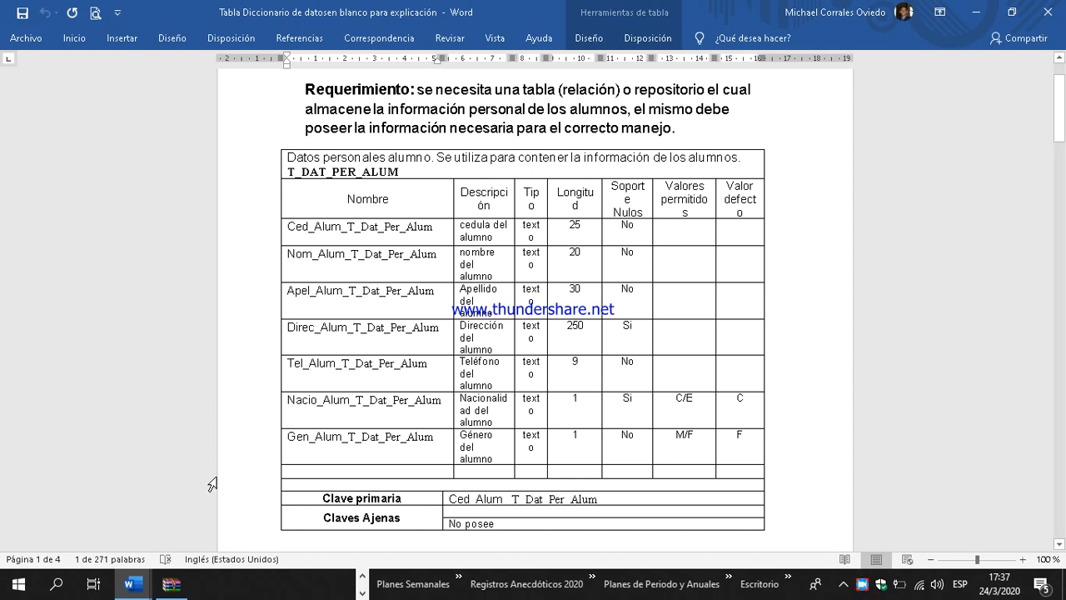
Step: Switch to MySQL Workbench and create a new EER model
{"action": "left_click", "coordinate": [363, 577]}
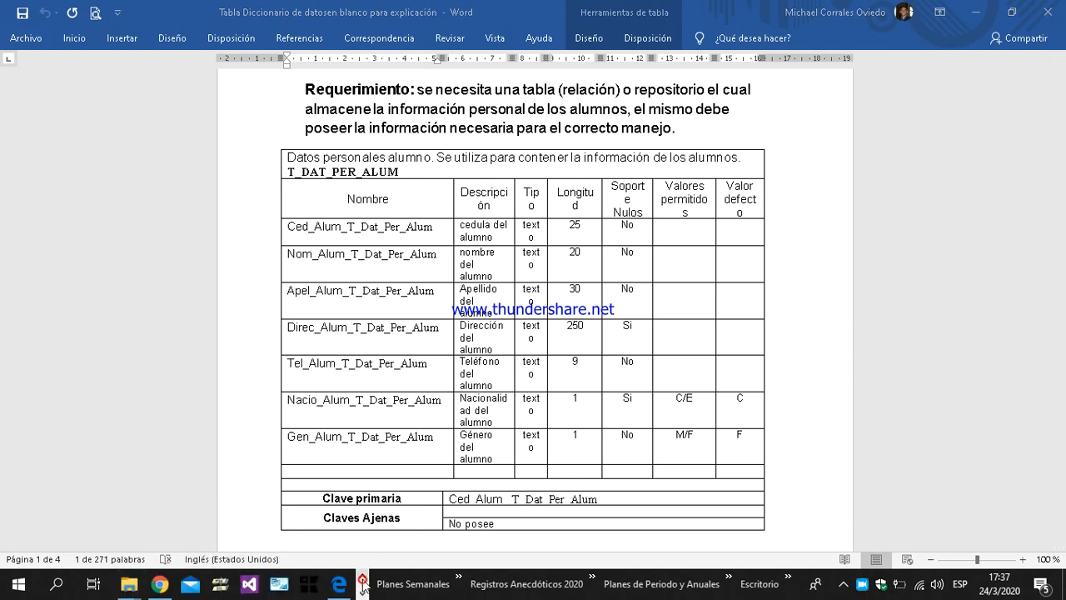
{"action": "left_click", "coordinate": [278, 586]}
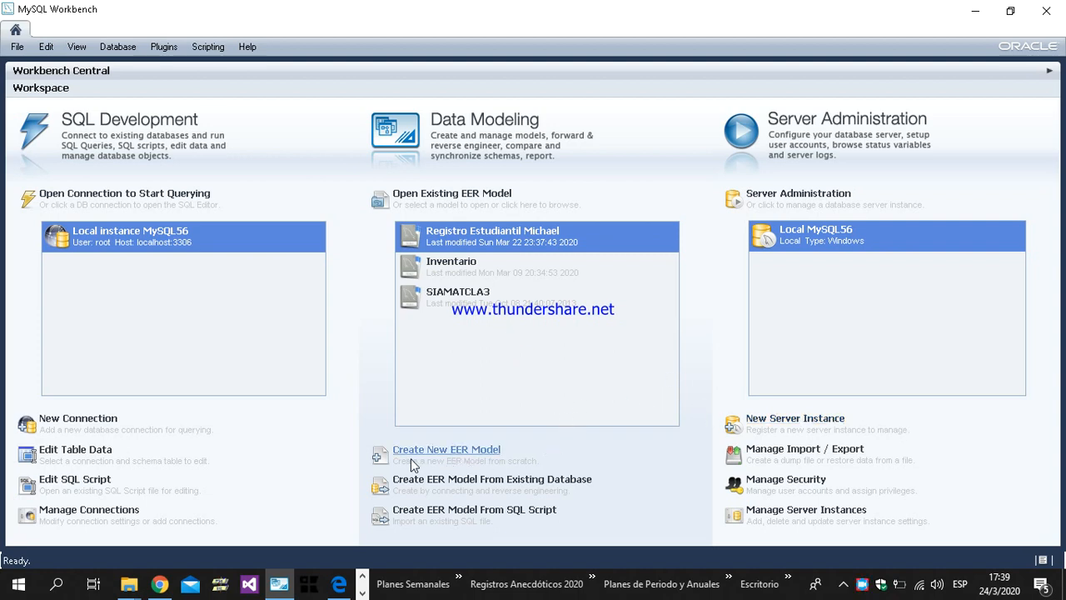
{"action": "left_click", "coordinate": [491, 454]}
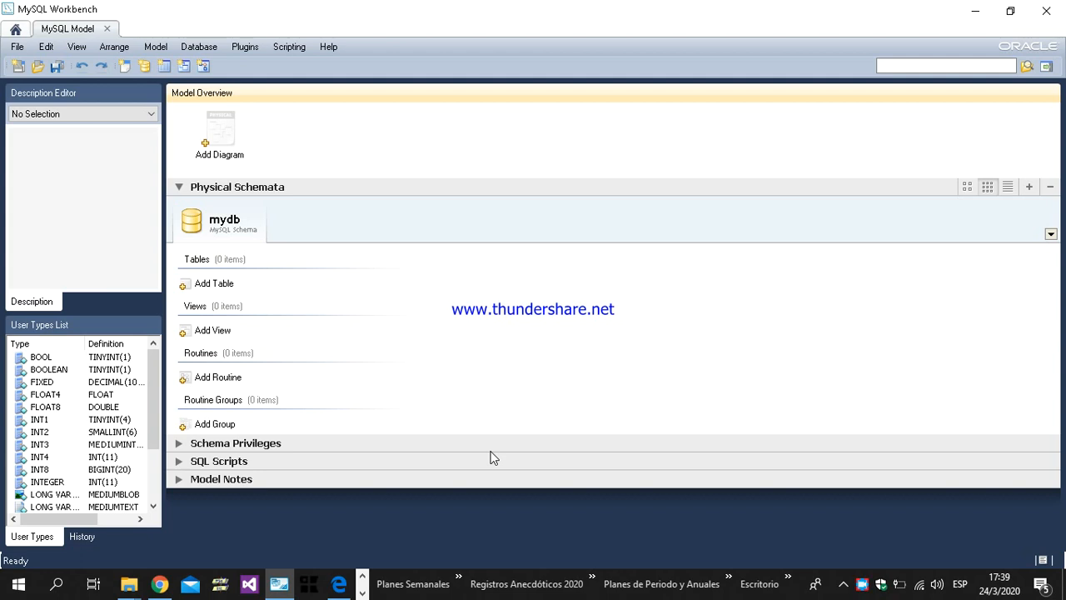
Step: Rename the mydb schema to RegistroAlumnos
{"action": "right_click", "coordinate": [229, 226]}
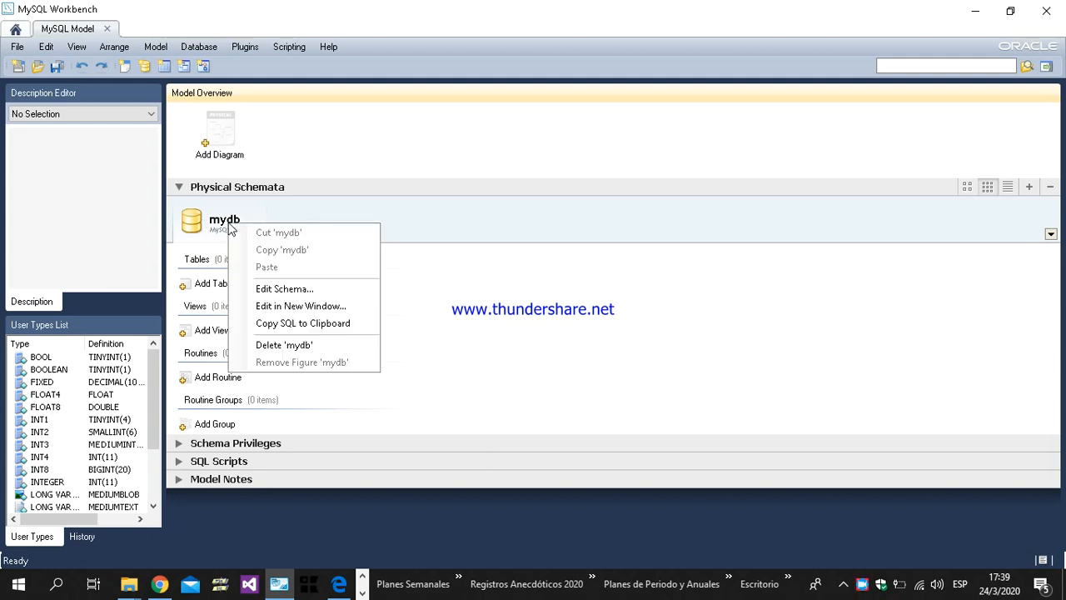
{"action": "left_click", "coordinate": [291, 297]}
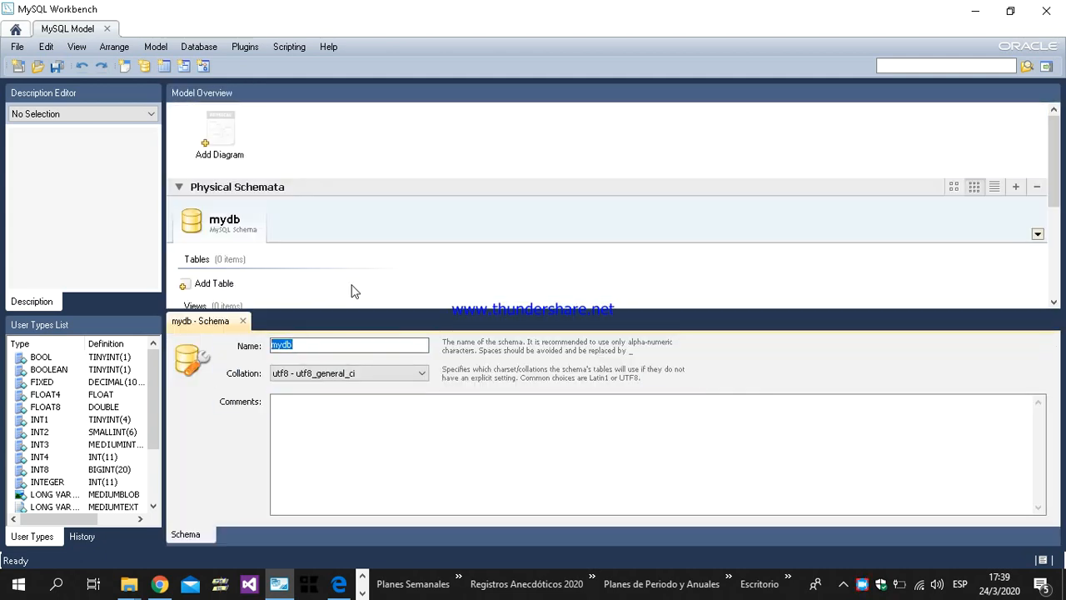
{"action": "type", "text": "RegistroAlumnos"}
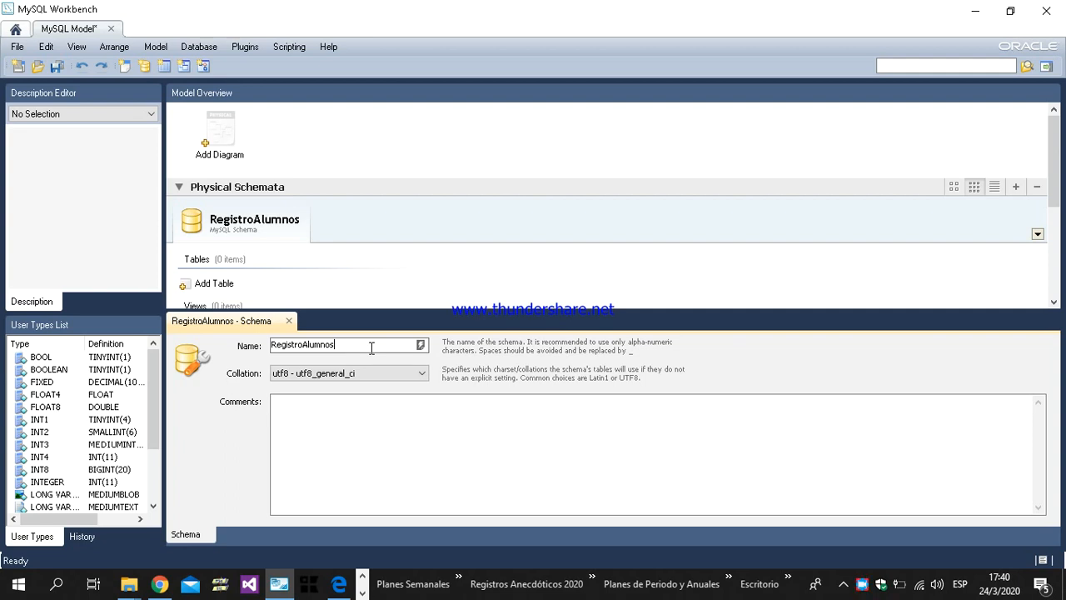
Step: Apply the new schema name to all schema occurrences and close the schema editor
{"action": "left_click", "coordinate": [289, 322]}
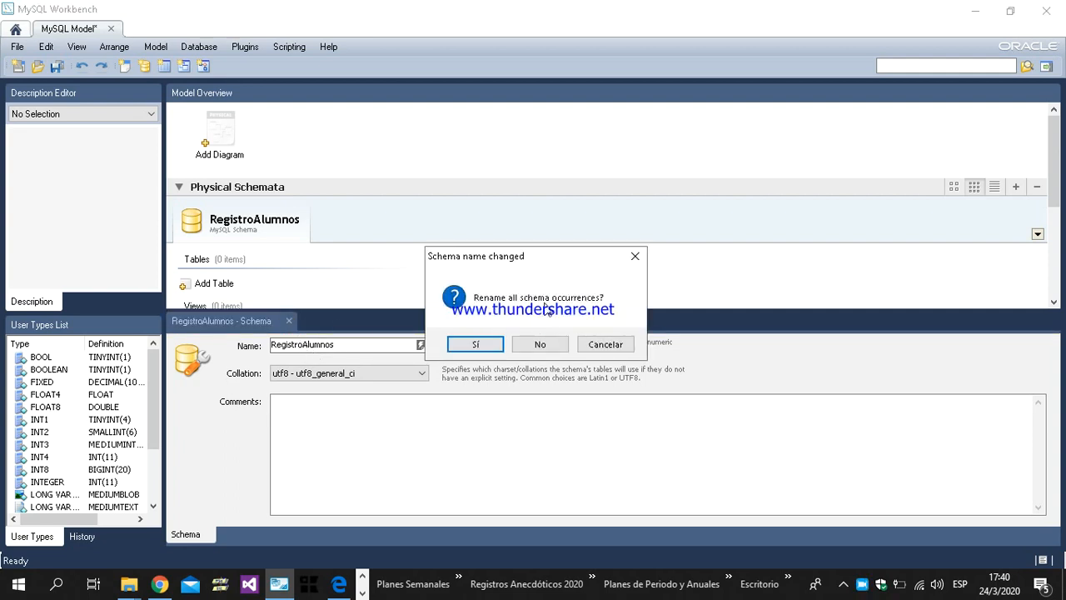
{"action": "left_click", "coordinate": [478, 346]}
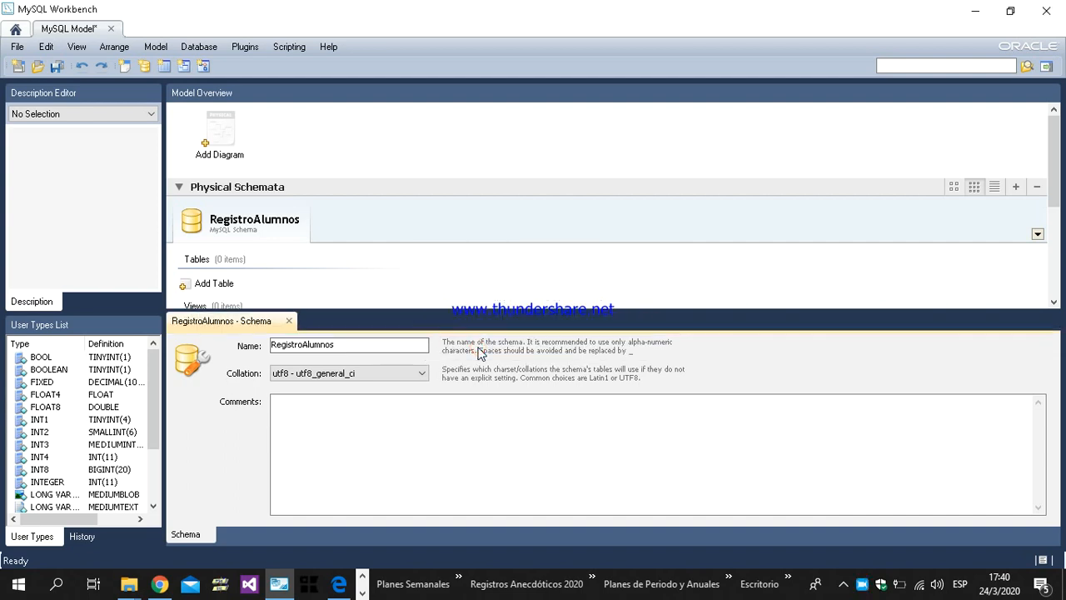
{"action": "left_click", "coordinate": [289, 322]}
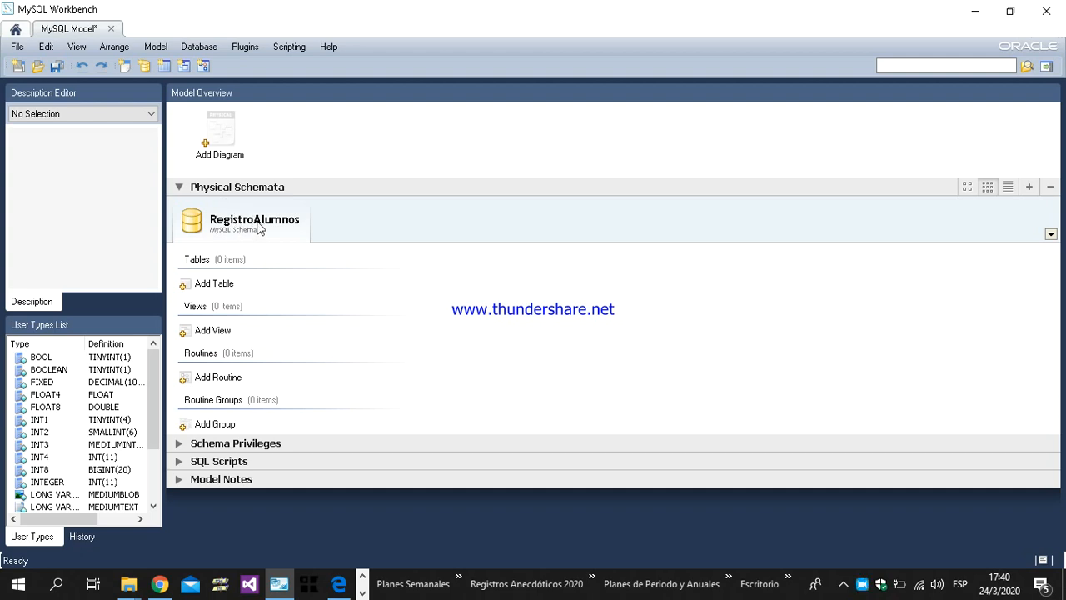
Step: Add an EER diagram to the model and place a new table near the canvas's upper-left corner
{"action": "double_click", "coordinate": [223, 138]}
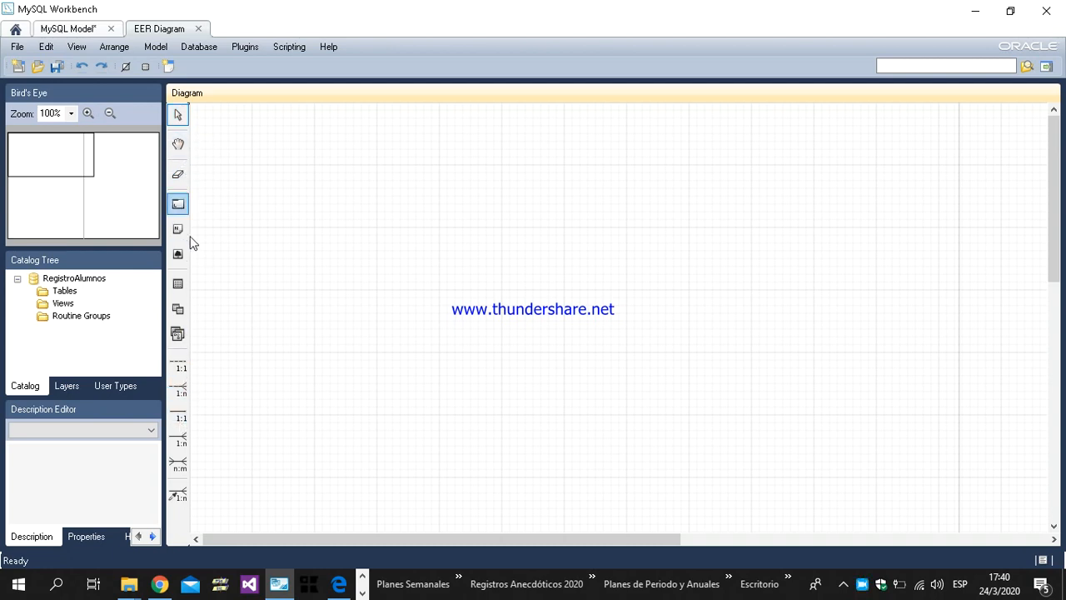
{"action": "left_click", "coordinate": [178, 286]}
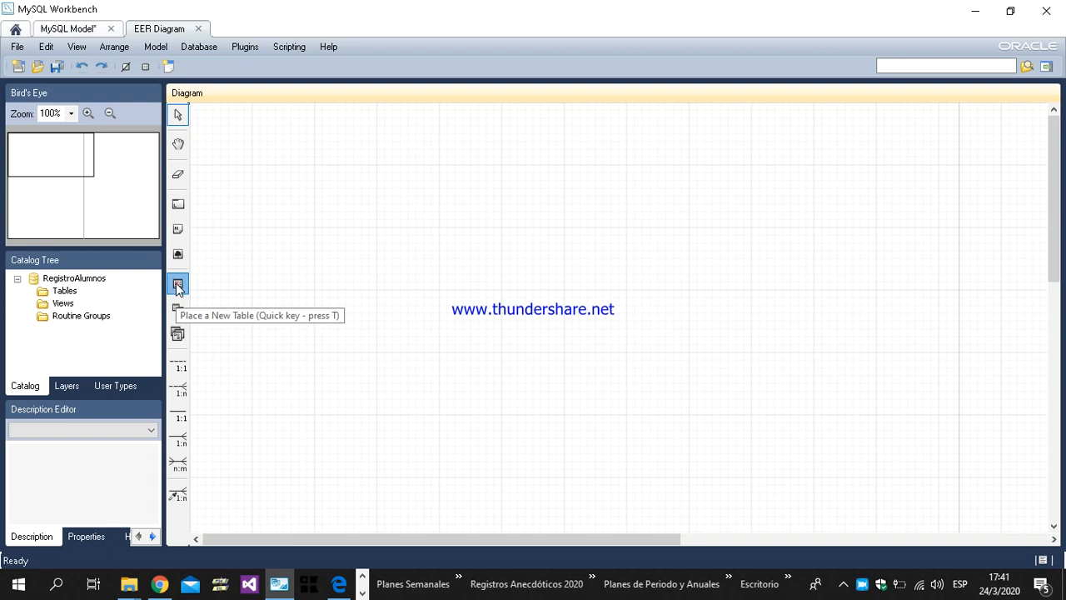
{"action": "left_click", "coordinate": [232, 153]}
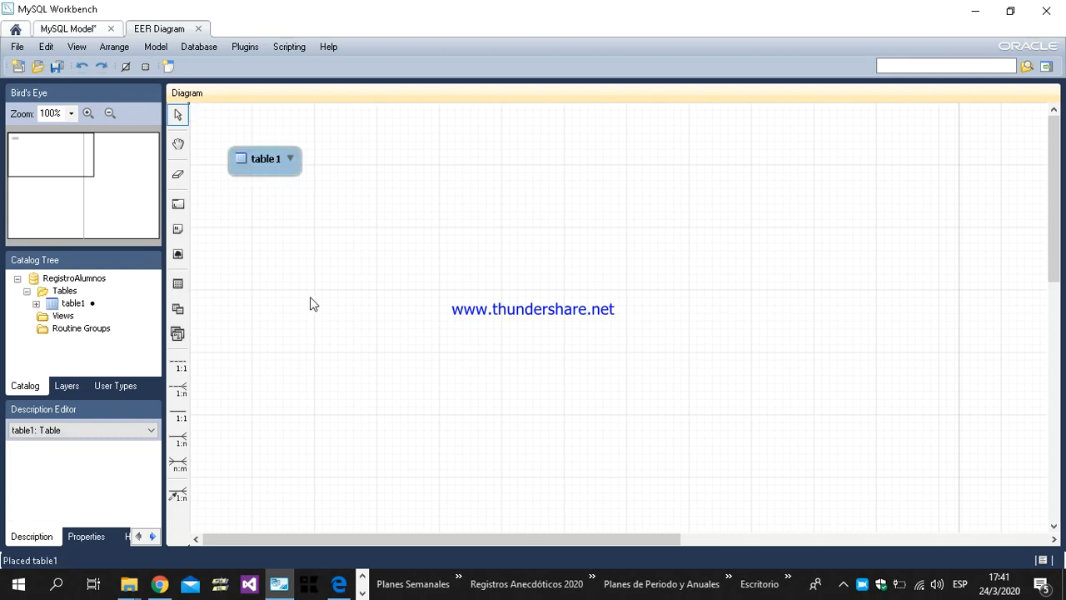
Step: Rename the new table as T_DAT_PER_ALUM, copying the name from the student table in the Word data dictionary
{"action": "double_click", "coordinate": [263, 158]}
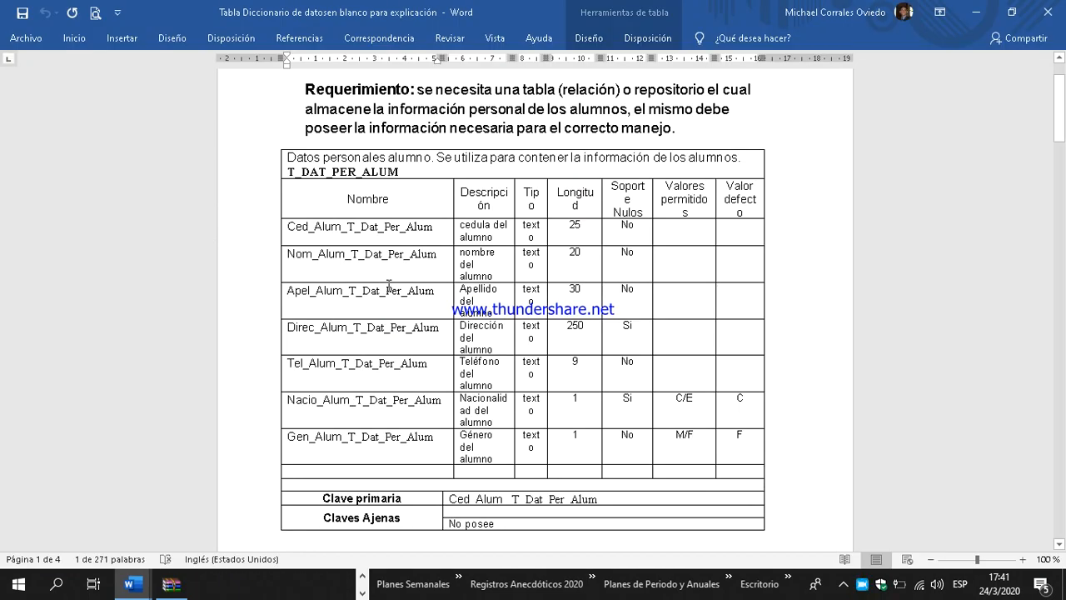
{"action": "scroll", "coordinate": [389, 286], "scroll_direction": "up", "scroll_amount": 2}
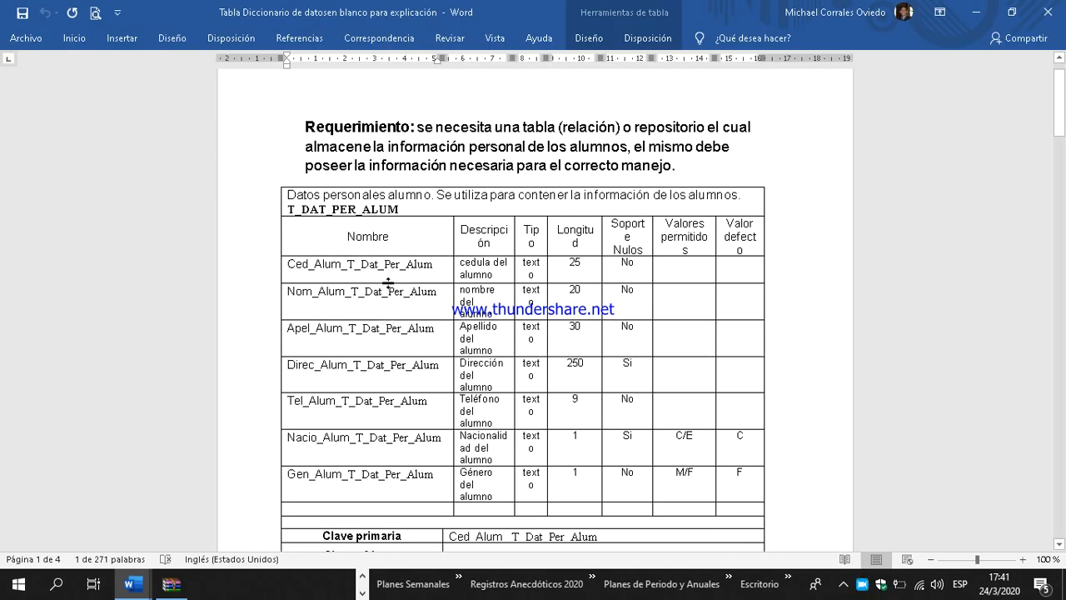
{"action": "scroll", "coordinate": [398, 268], "scroll_direction": "down", "scroll_amount": 2}
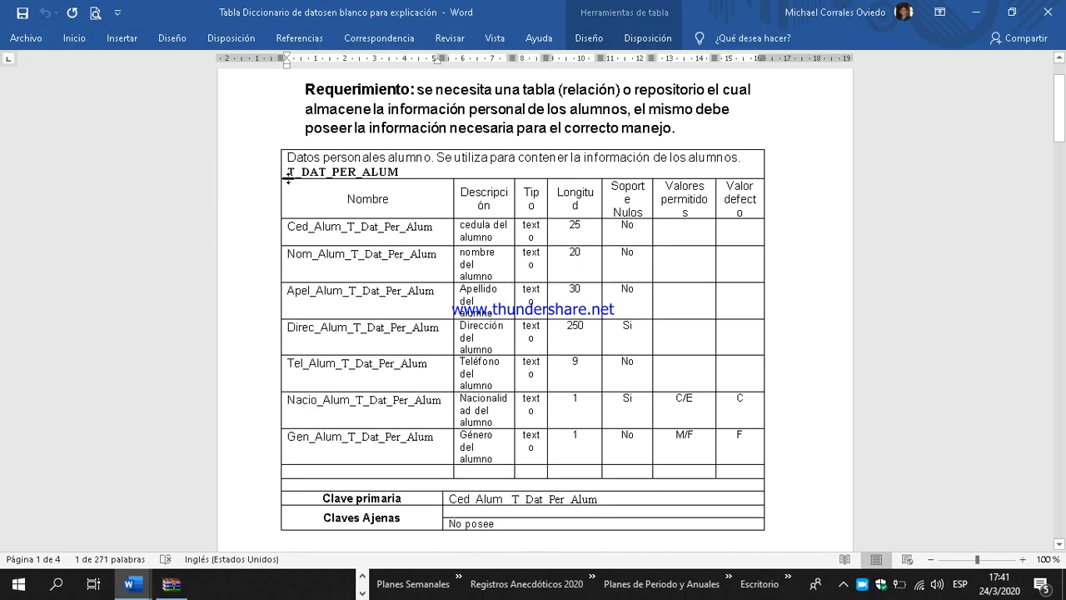
{"action": "left_click_drag", "start_coordinate": [289, 171], "coordinate": [391, 171]}
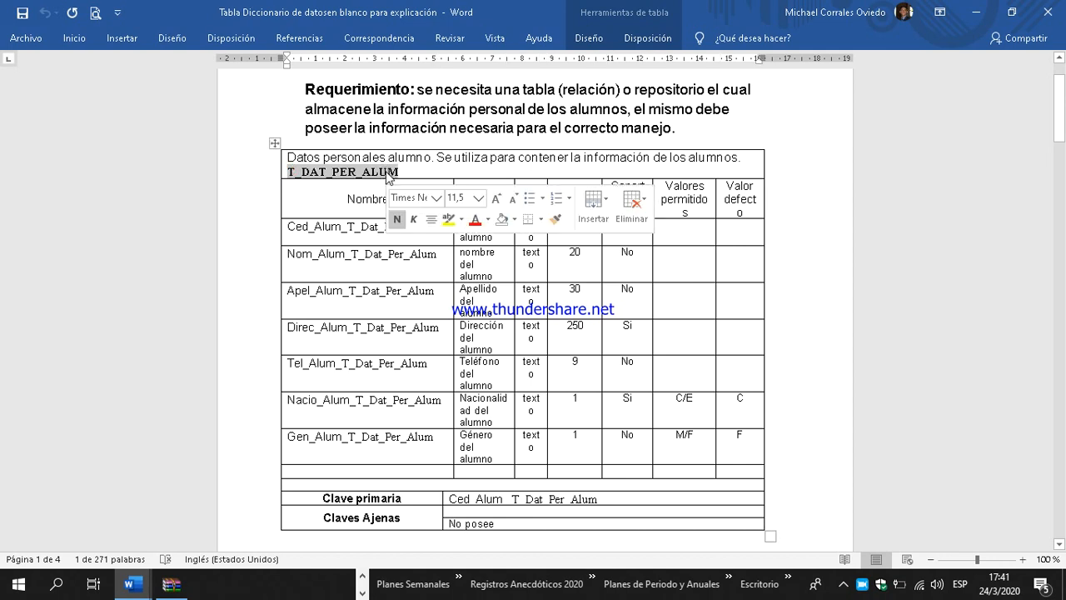
{"action": "right_click", "coordinate": [389, 173]}
{"action": "left_click", "coordinate": [421, 201]}
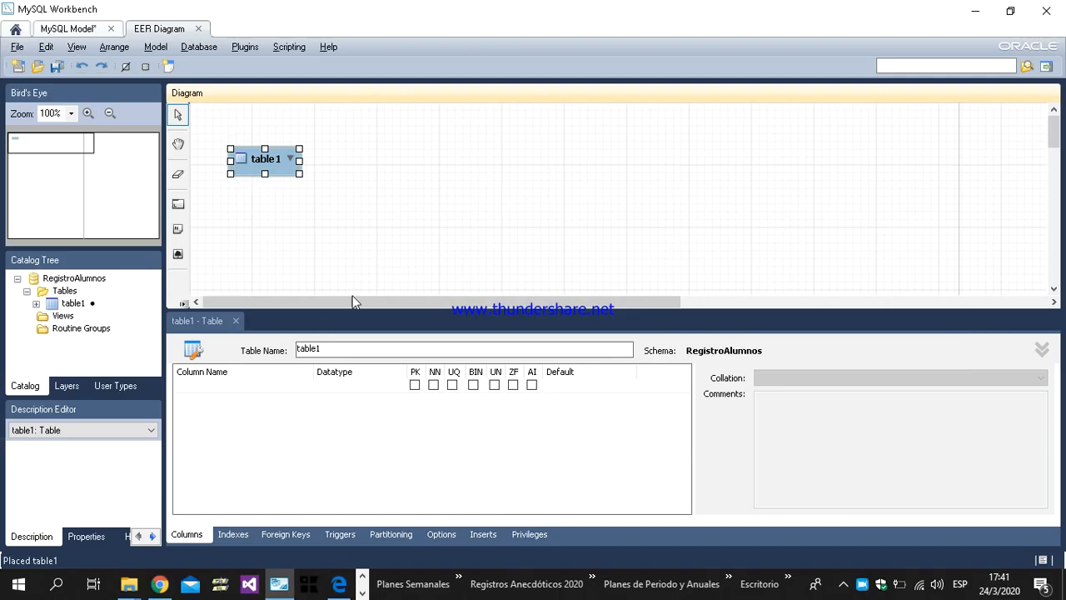
{"action": "double_click", "coordinate": [327, 348]}
{"action": "key", "text": "ctrl+v"}
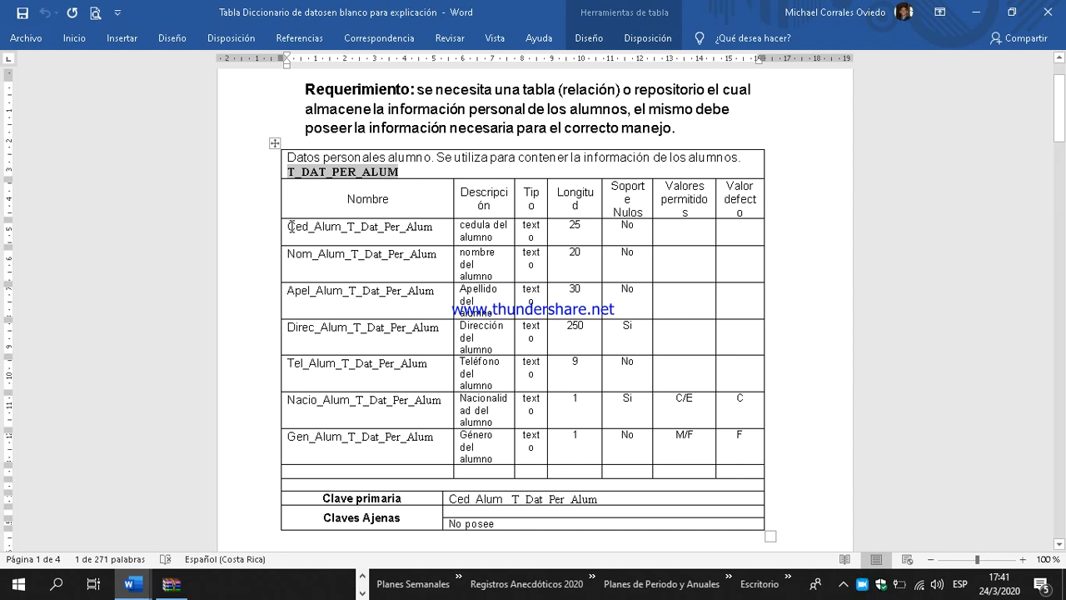
Step: Name the table's first column Ced_Alum_T_Dat_Per_Alum, copying the field name from the Word data dictionary
{"action": "left_click_drag", "start_coordinate": [290, 226], "coordinate": [439, 226]}
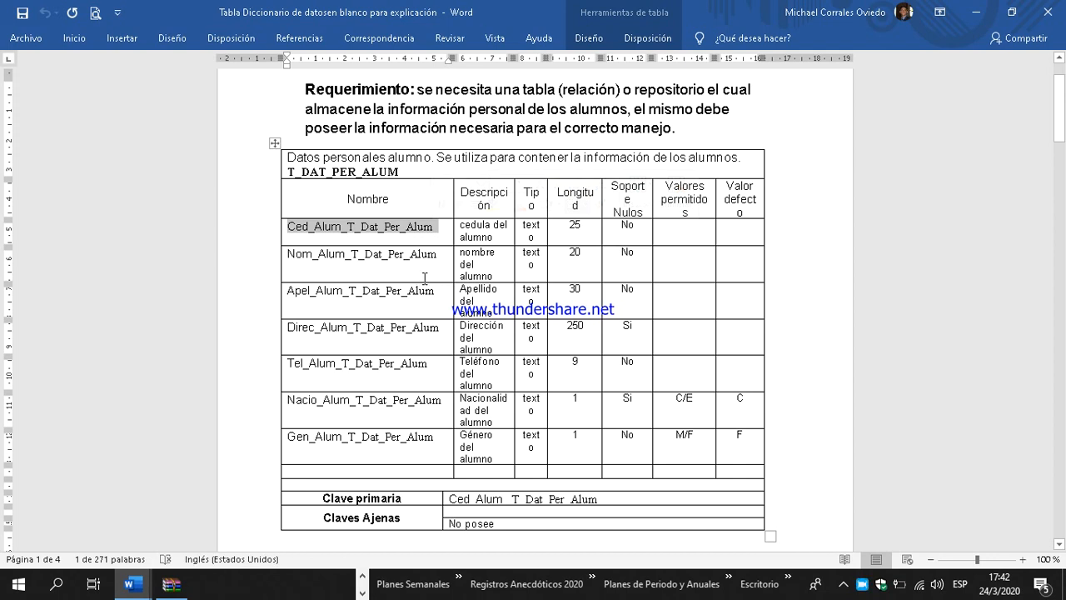
{"action": "right_click", "coordinate": [390, 226]}
{"action": "left_click", "coordinate": [417, 259]}
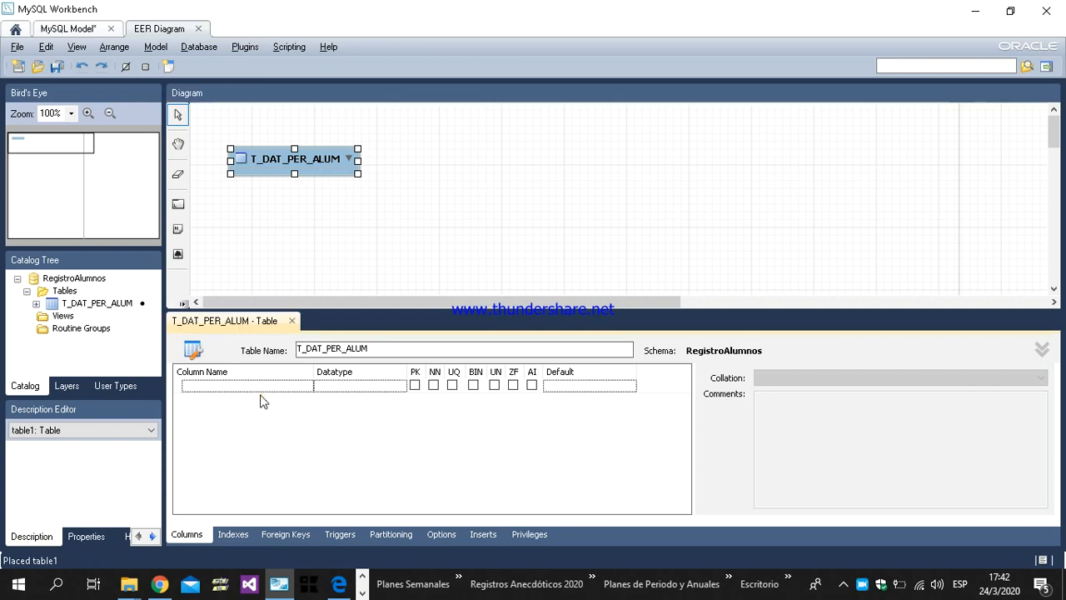
{"action": "left_click", "coordinate": [250, 386]}
{"action": "left_click", "coordinate": [250, 386]}
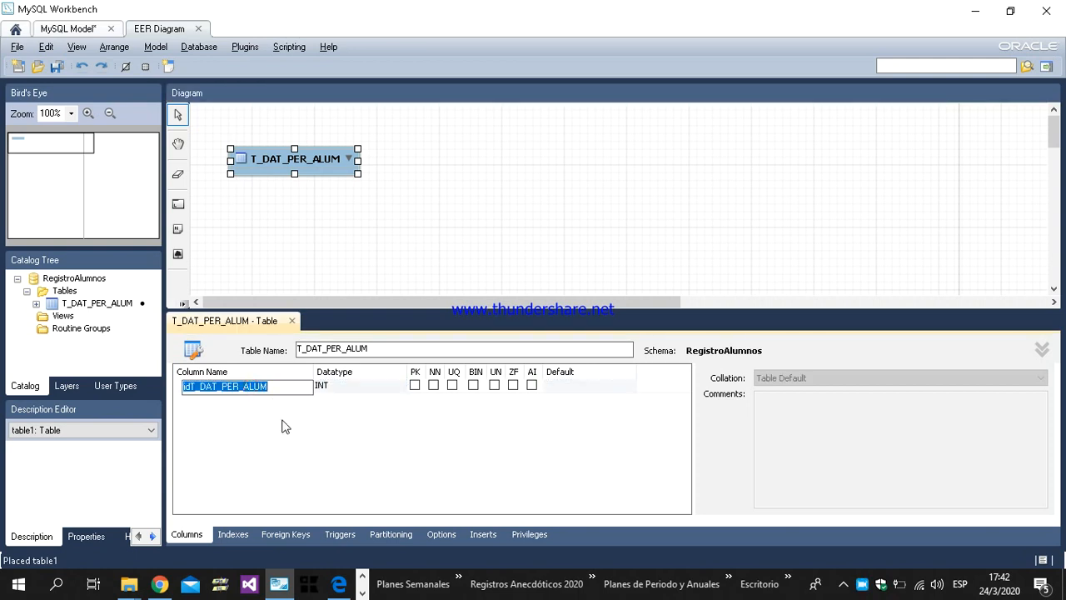
{"action": "key", "text": "ctrl+v"}
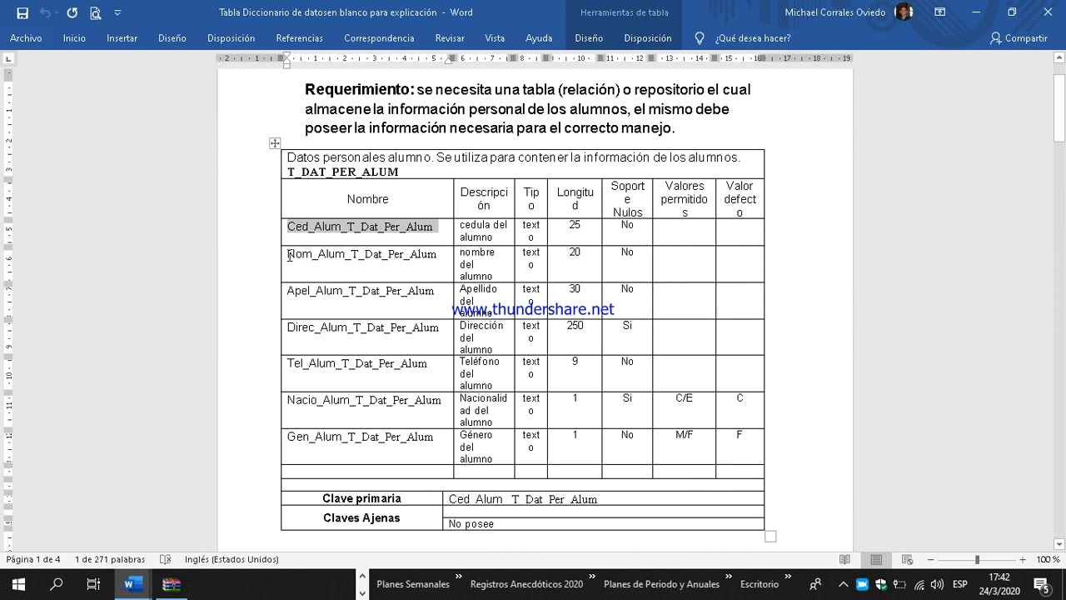
Step: Add the column Nom_Alum_T_Dat_Per_Alum to T_DAT_PER_ALUM, copying its name from the Word data dictionary
{"action": "double_click", "coordinate": [289, 256]}
{"action": "right_click", "coordinate": [436, 255]}
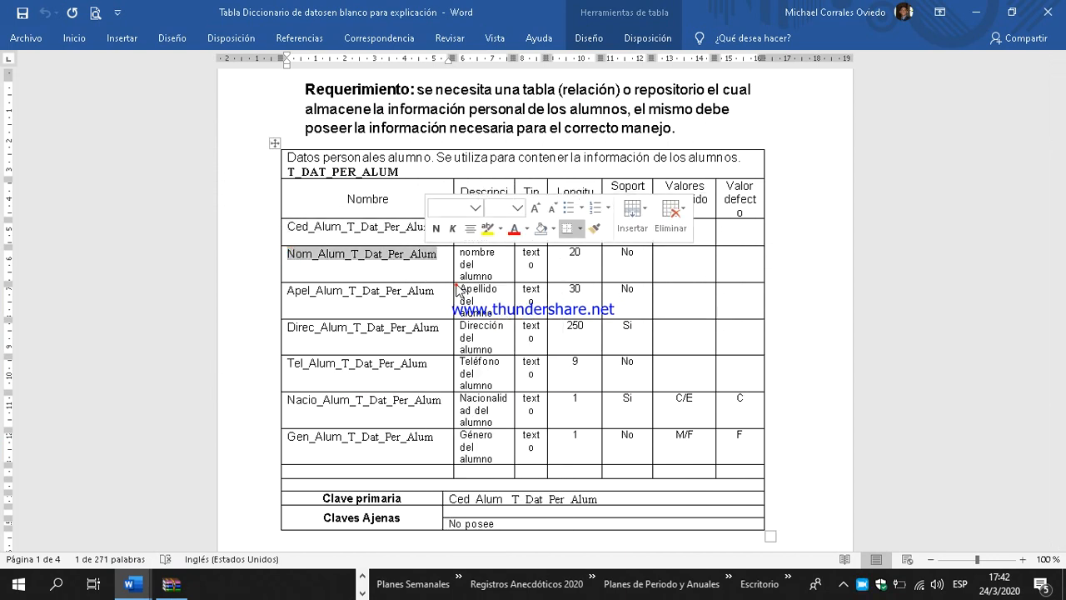
{"action": "left_click", "coordinate": [456, 286]}
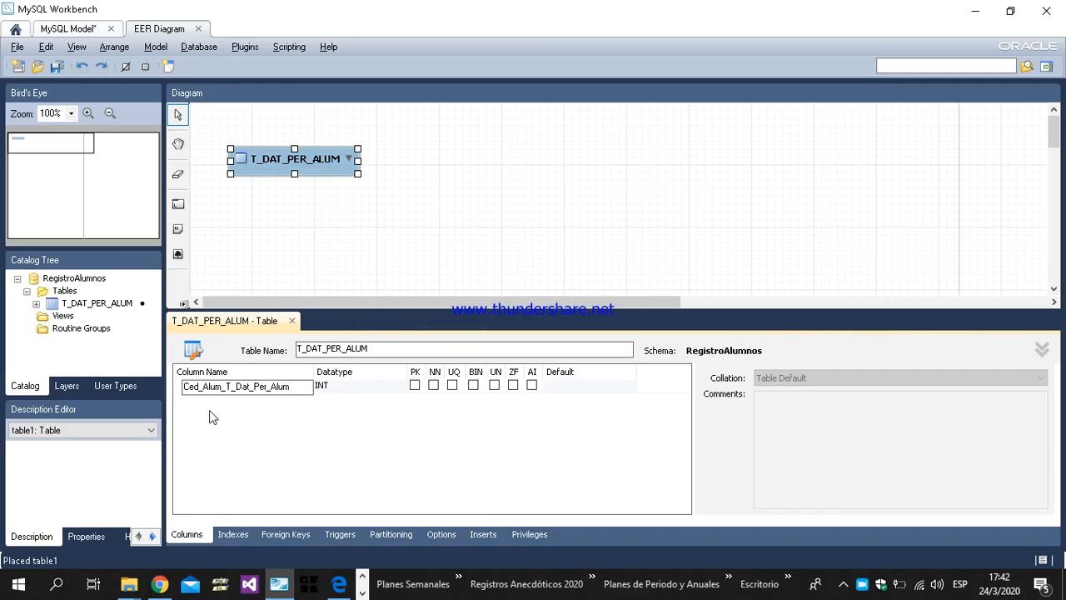
{"action": "double_click", "coordinate": [209, 401]}
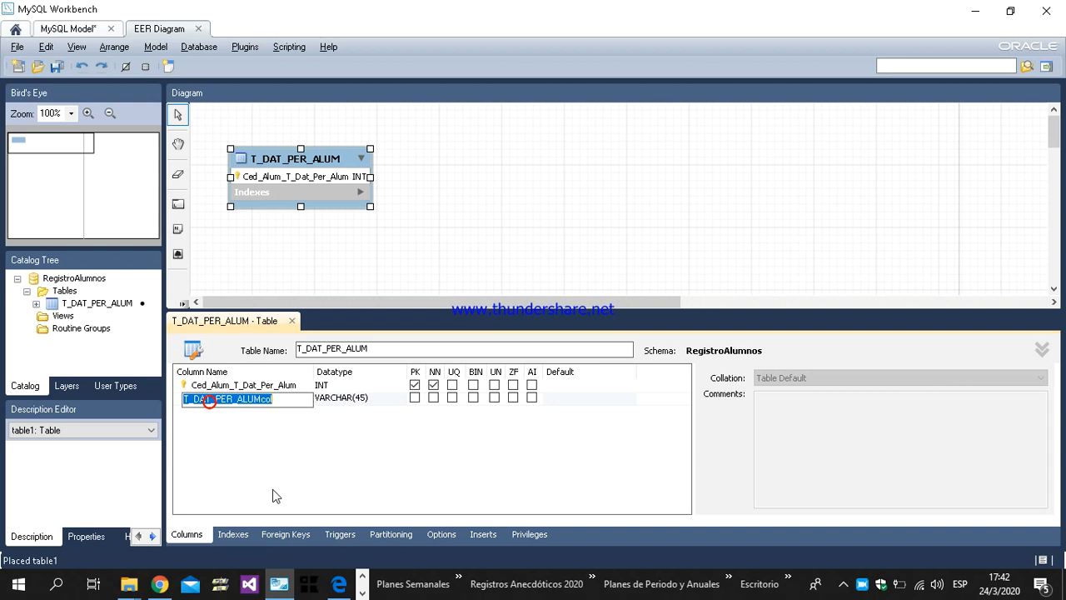
{"action": "key", "text": "ctrl+v"}
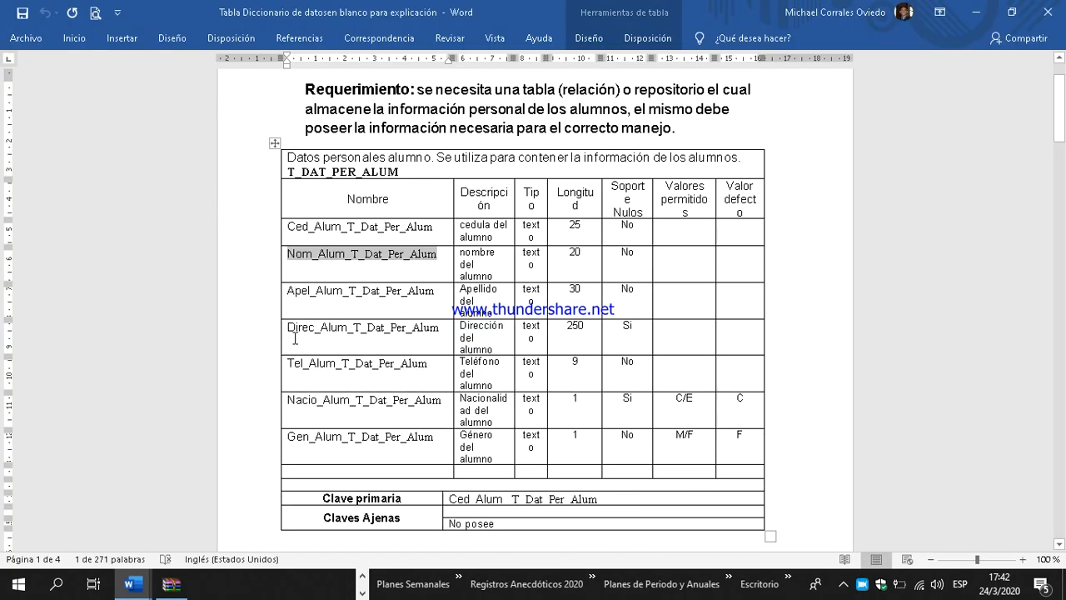
Step: Add the column Apel_Alum_T_Dat_Per_Alum to T_DAT_PER_ALUM, copying its name from the Word data dictionary
{"action": "double_click", "coordinate": [288, 291]}
{"action": "right_click", "coordinate": [418, 288]}
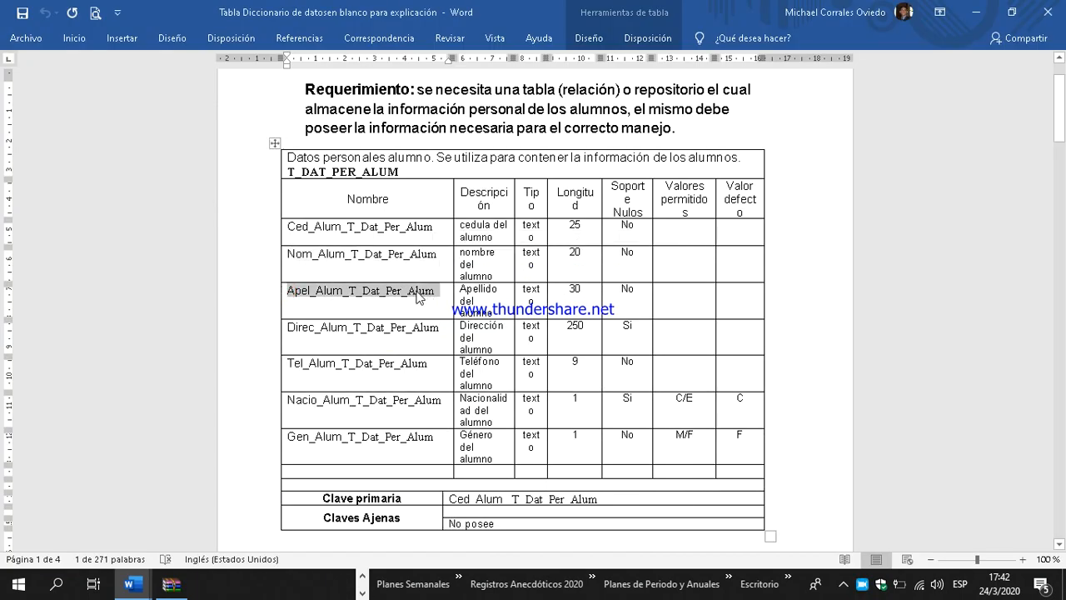
{"action": "left_click", "coordinate": [443, 311]}
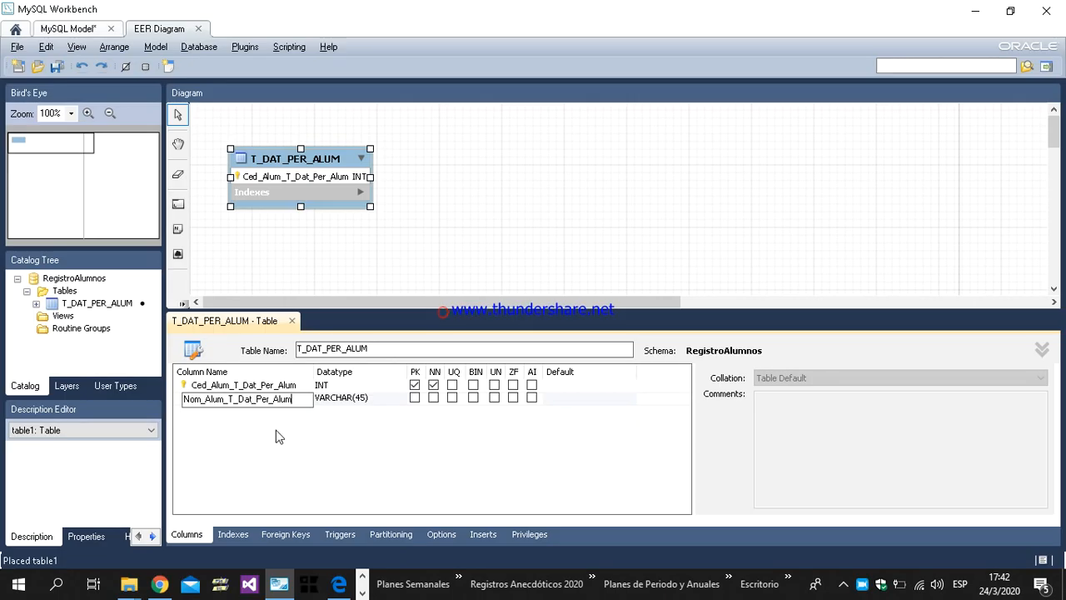
{"action": "double_click", "coordinate": [232, 412]}
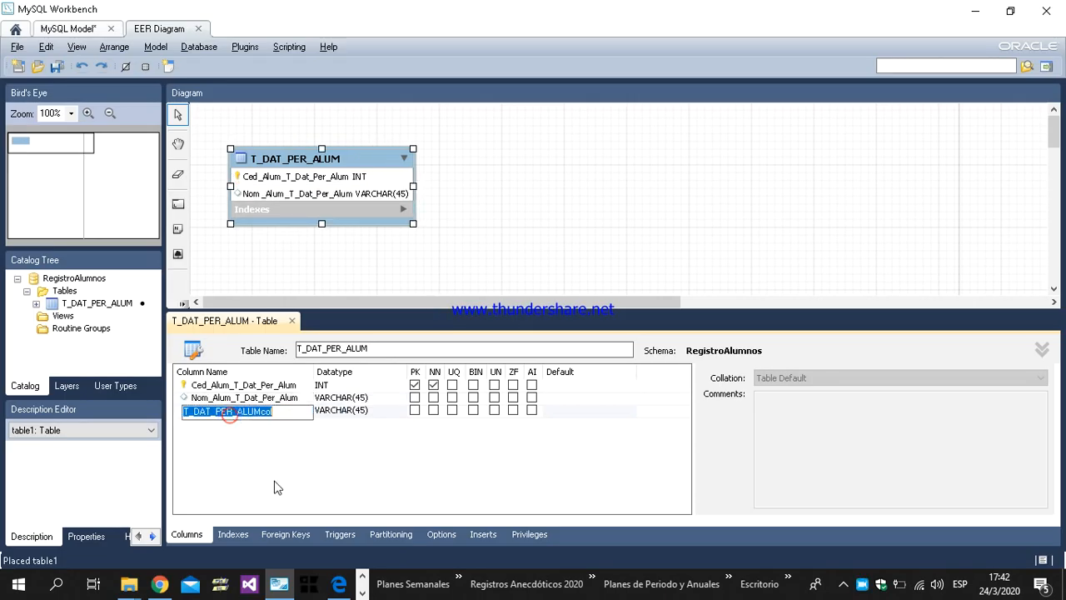
{"action": "key", "text": "ctrl+v"}
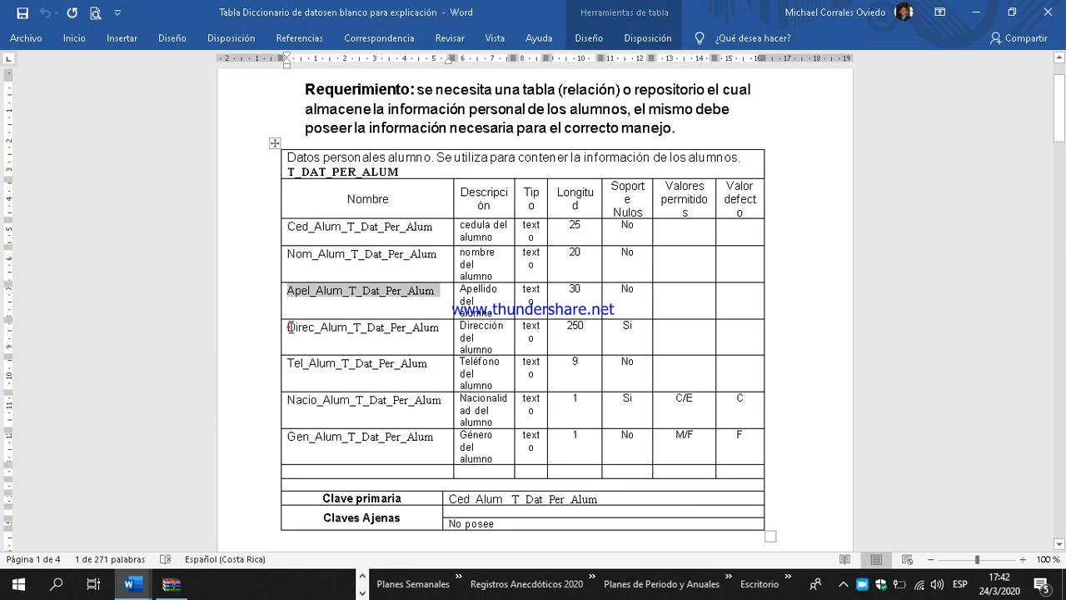
Step: Add the column Direc_Alum_T_Dat_Per_Alum to T_DAT_PER_ALUM, copying its name from the Word data dictionary
{"action": "double_click", "coordinate": [290, 328]}
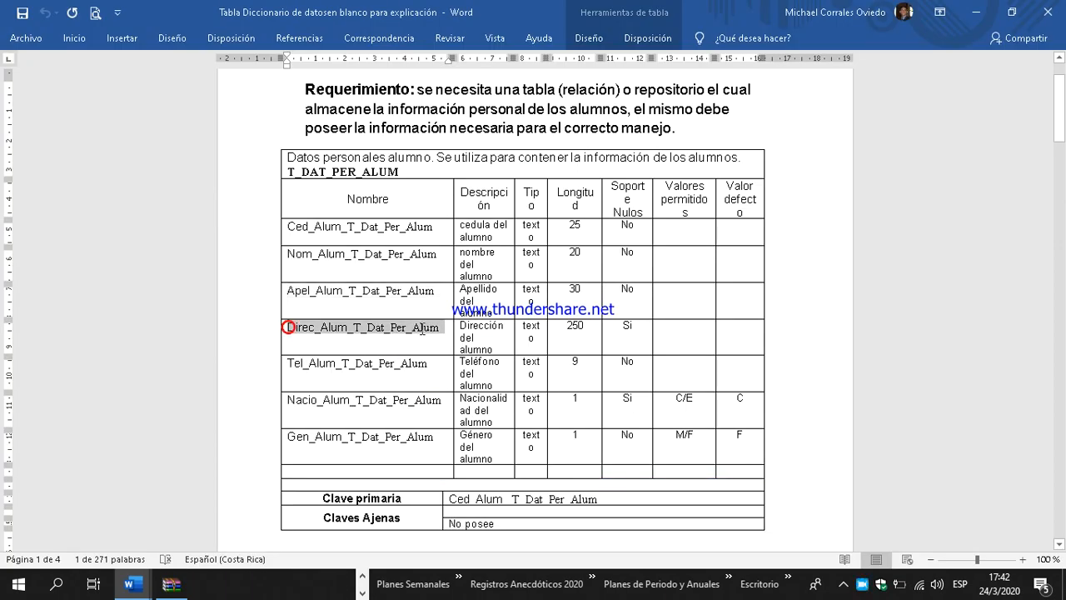
{"action": "right_click", "coordinate": [423, 331]}
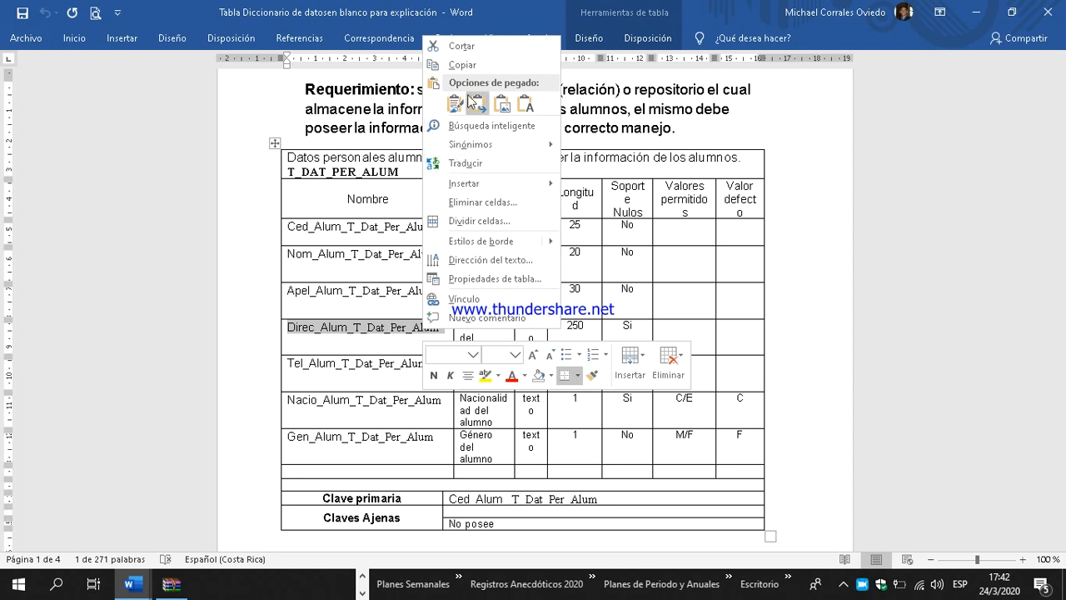
{"action": "left_click", "coordinate": [463, 65]}
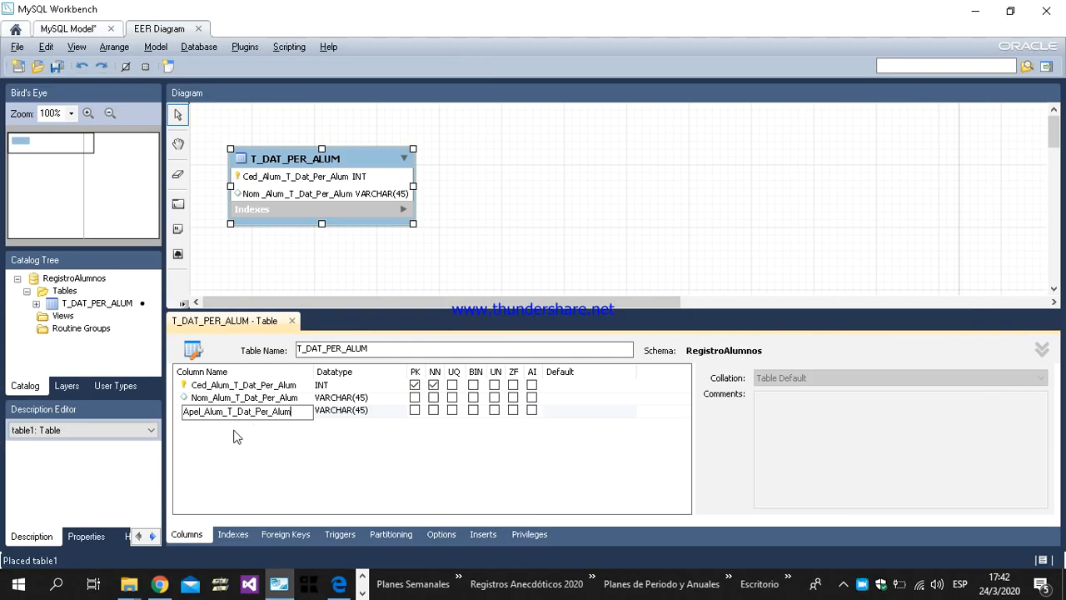
{"action": "left_click", "coordinate": [233, 431]}
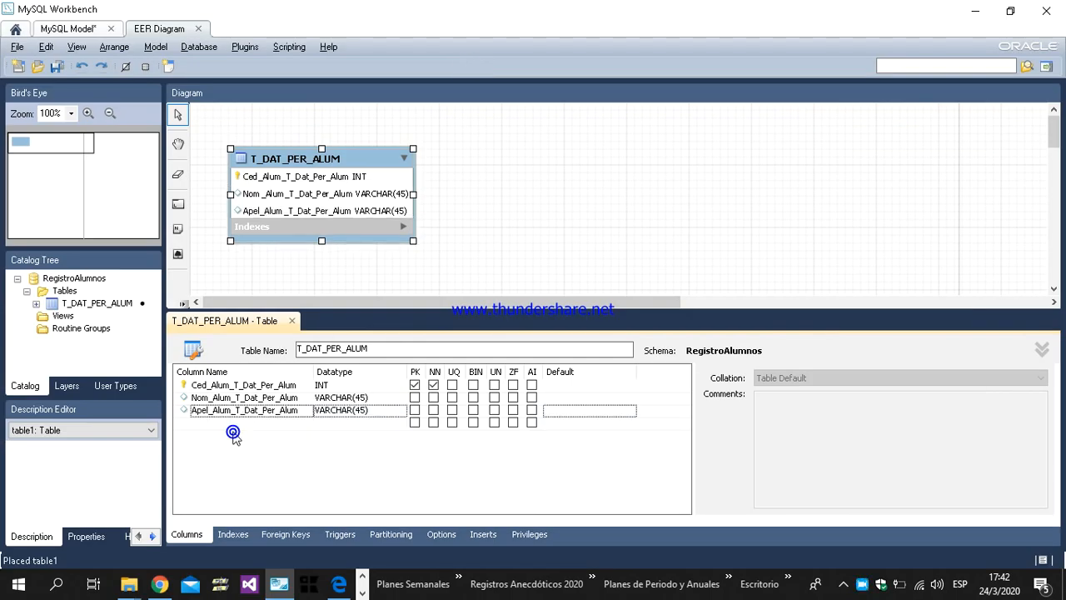
{"action": "left_click", "coordinate": [232, 425]}
{"action": "key", "text": "ctrl+v"}
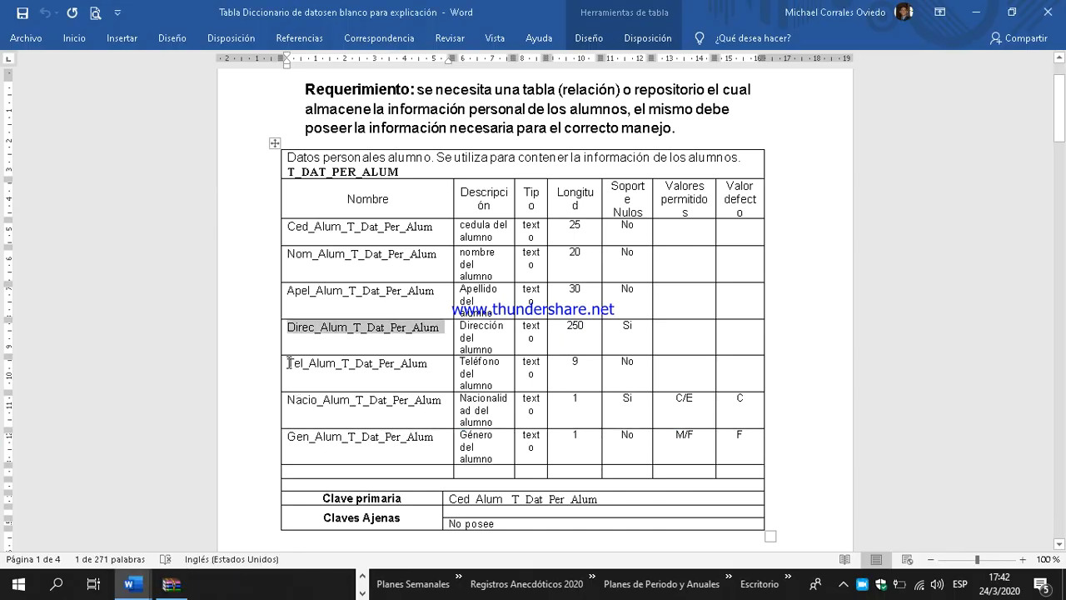
Step: Add the column Tel_Alum_T_Dat_Per_Alum to T_DAT_PER_ALUM, copying its name from the Word data dictionary
{"action": "left_click_drag", "start_coordinate": [289, 362], "coordinate": [420, 363]}
{"action": "right_click", "coordinate": [416, 369]}
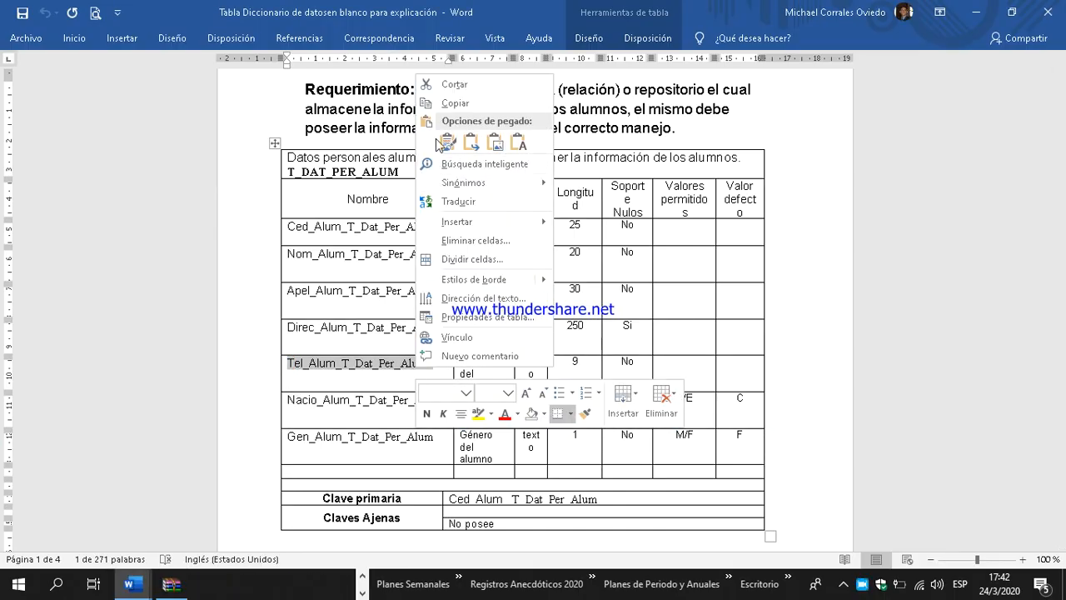
{"action": "left_click", "coordinate": [454, 103]}
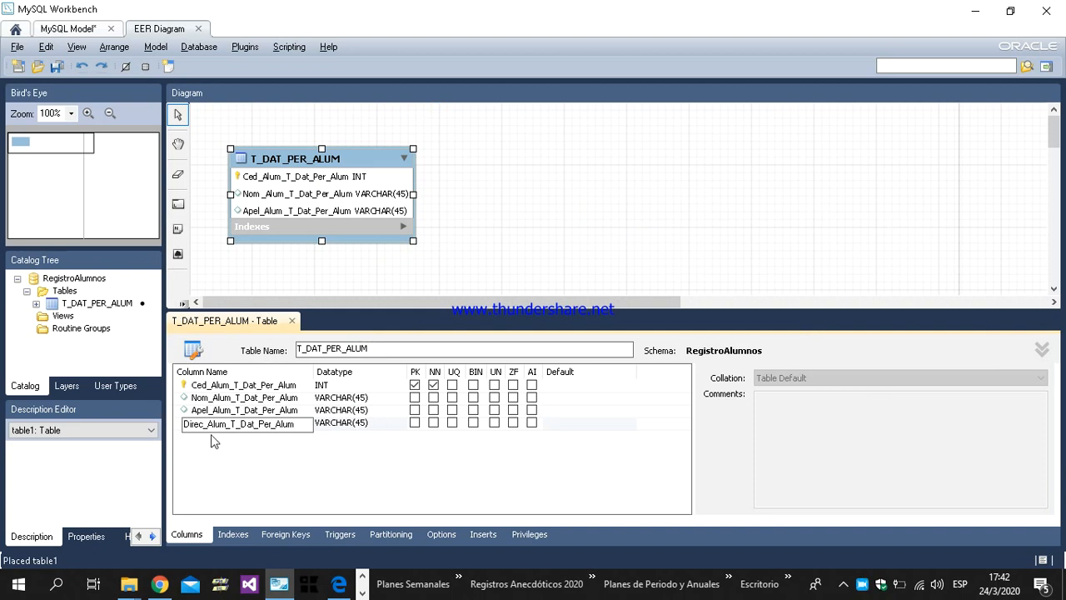
{"action": "left_click", "coordinate": [212, 435]}
{"action": "key", "text": "ctrl+v"}
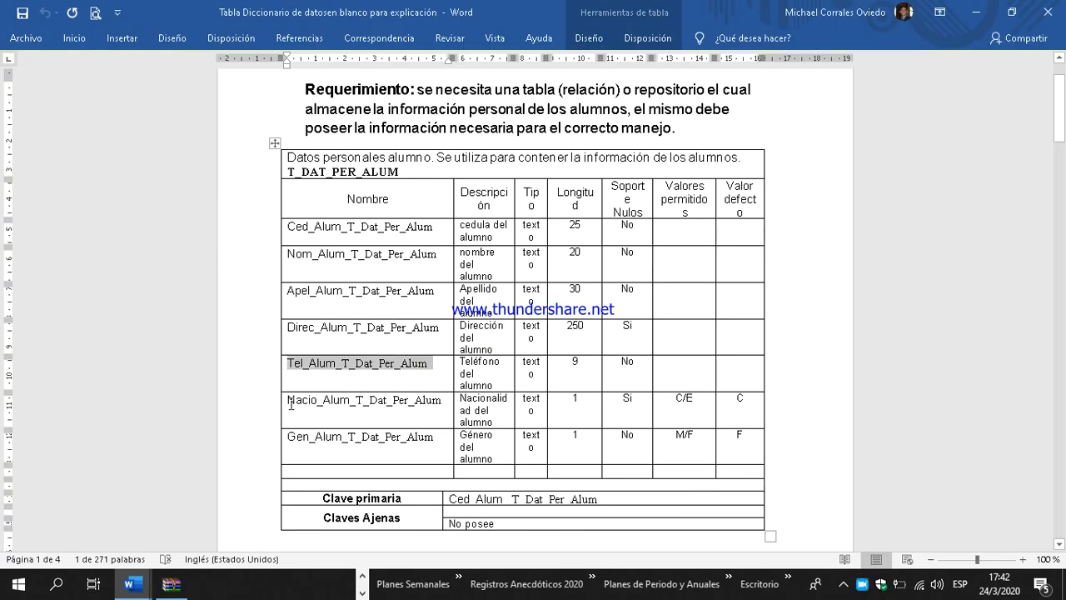
Step: Add the column Nacio_Alum_T_Dat_Per_Alum to T_DAT_PER_ALUM, copying its name from the Word data dictionary
{"action": "left_click_drag", "start_coordinate": [288, 400], "coordinate": [434, 407]}
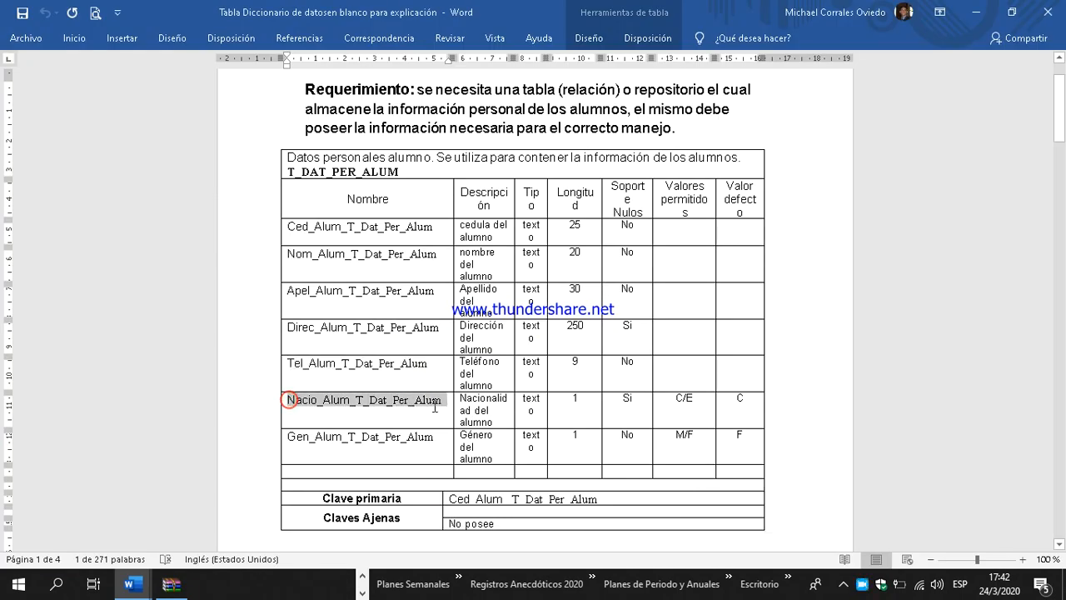
{"action": "right_click", "coordinate": [434, 407]}
{"action": "left_click", "coordinate": [487, 142]}
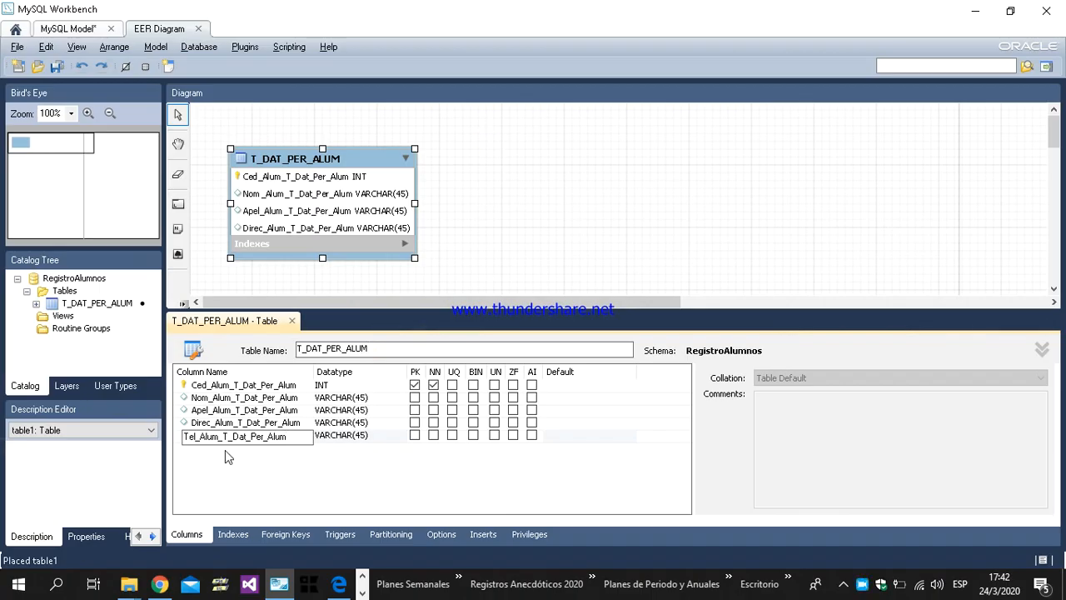
{"action": "left_click", "coordinate": [225, 449]}
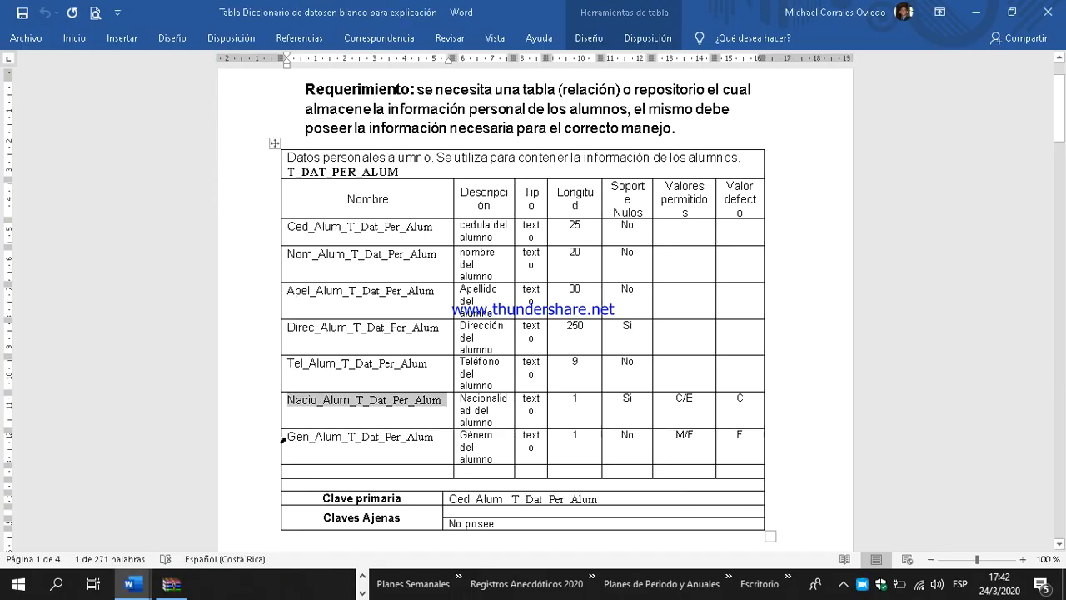
Step: Add the column Gen_Alum_T_Dat_Per_Alum to T_DAT_PER_ALUM, copying its name from the Word data dictionary
{"action": "left_click_drag", "start_coordinate": [284, 436], "coordinate": [429, 438]}
{"action": "right_click", "coordinate": [423, 441]}
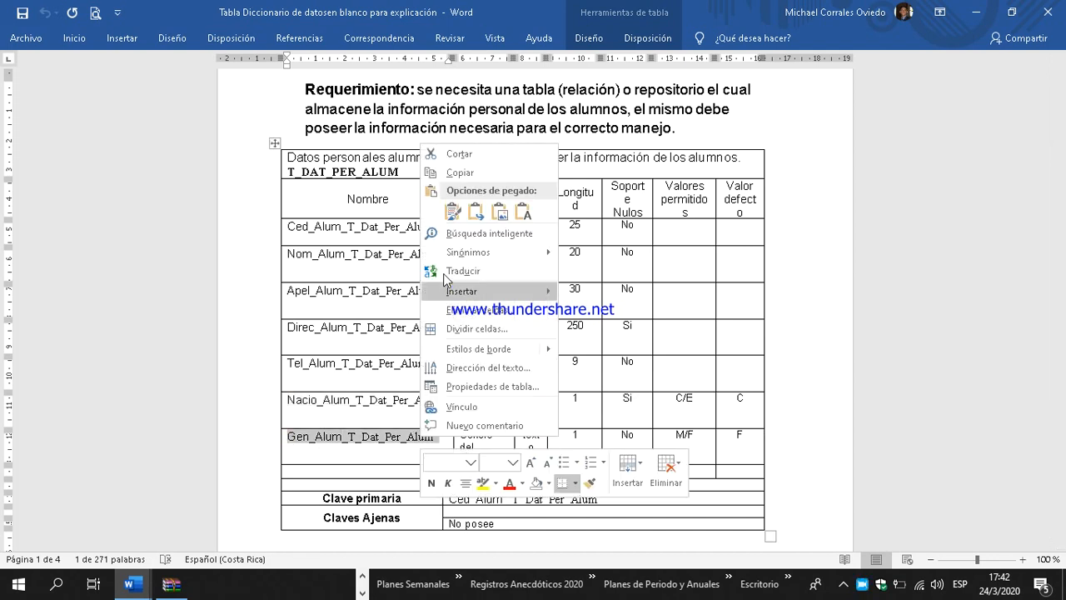
{"action": "key", "text": "Escape"}
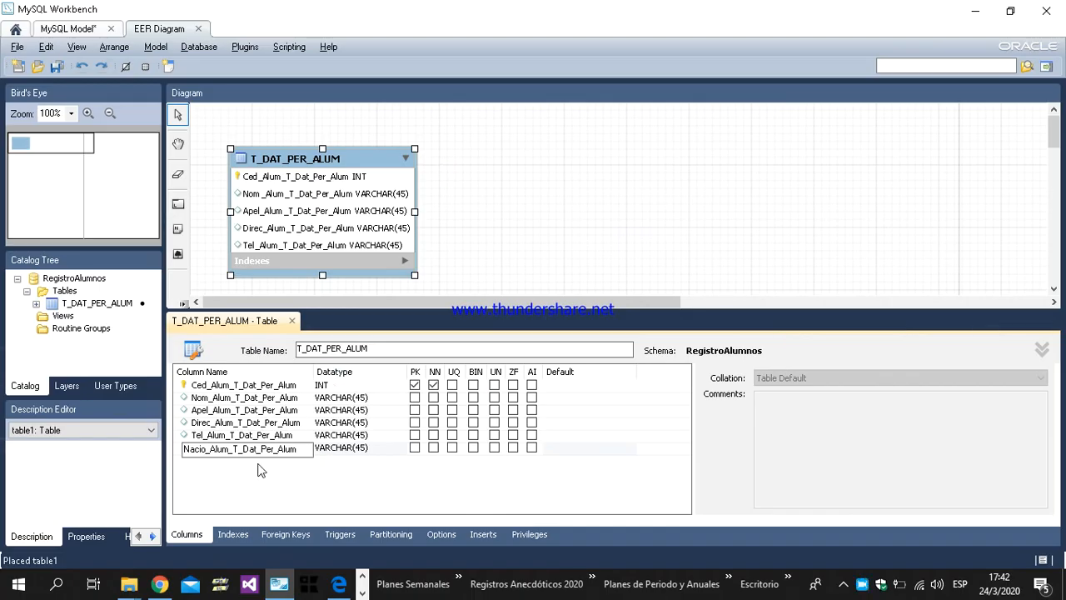
{"action": "left_click", "coordinate": [265, 461]}
{"action": "key", "text": "ctrl+v"}
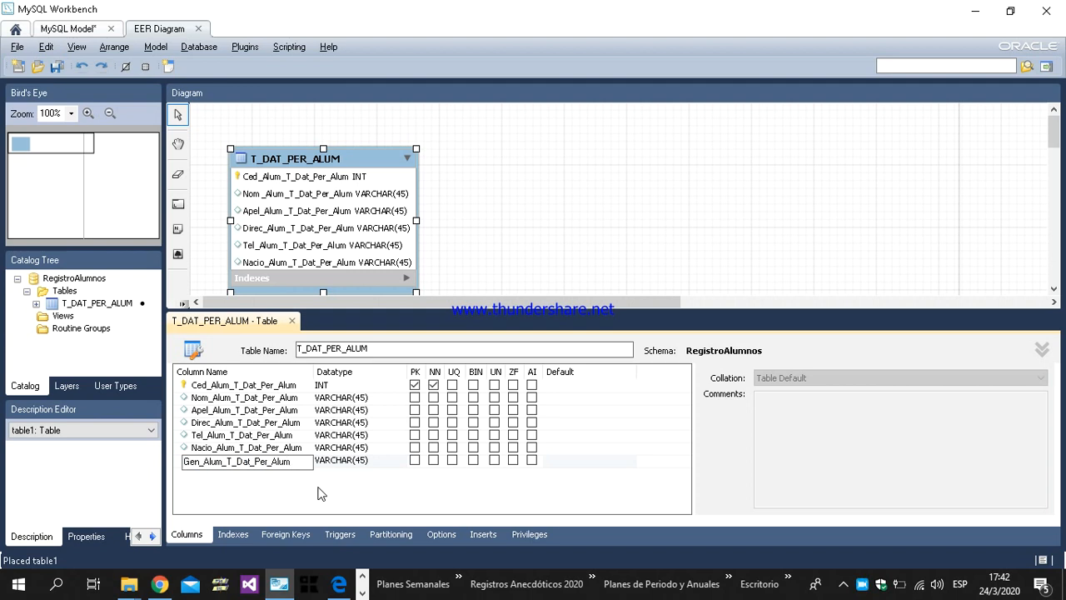
Step: Set the datatype of Ced_Alum_T_Dat_Per_Alum to VARCHAR(25), following the Word data dictionary, and mark the column as unique
{"action": "left_click", "coordinate": [353, 385]}
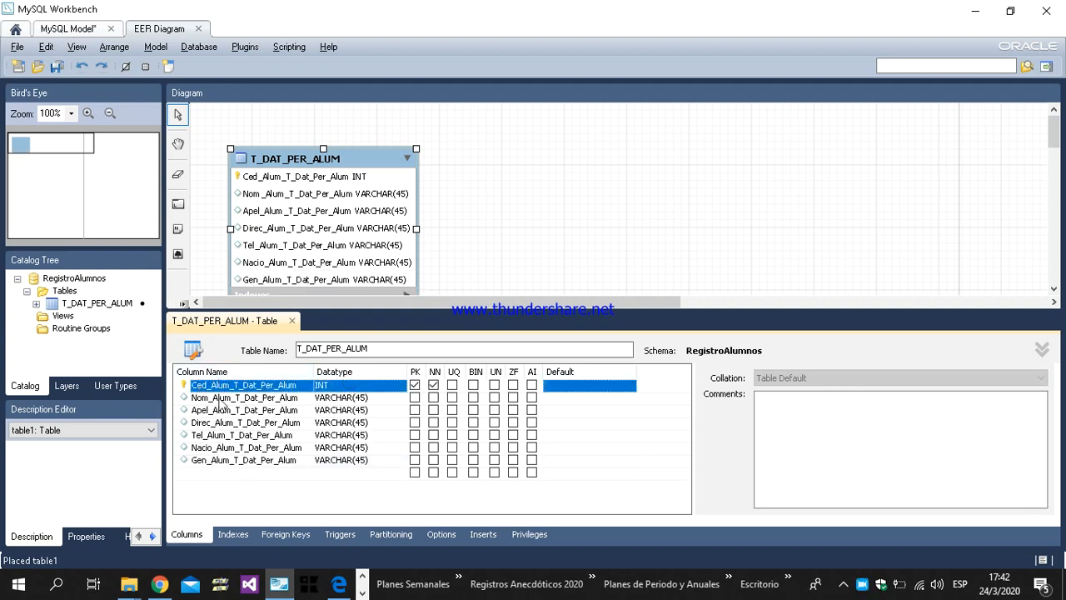
{"action": "key", "text": "alt+Tab"}
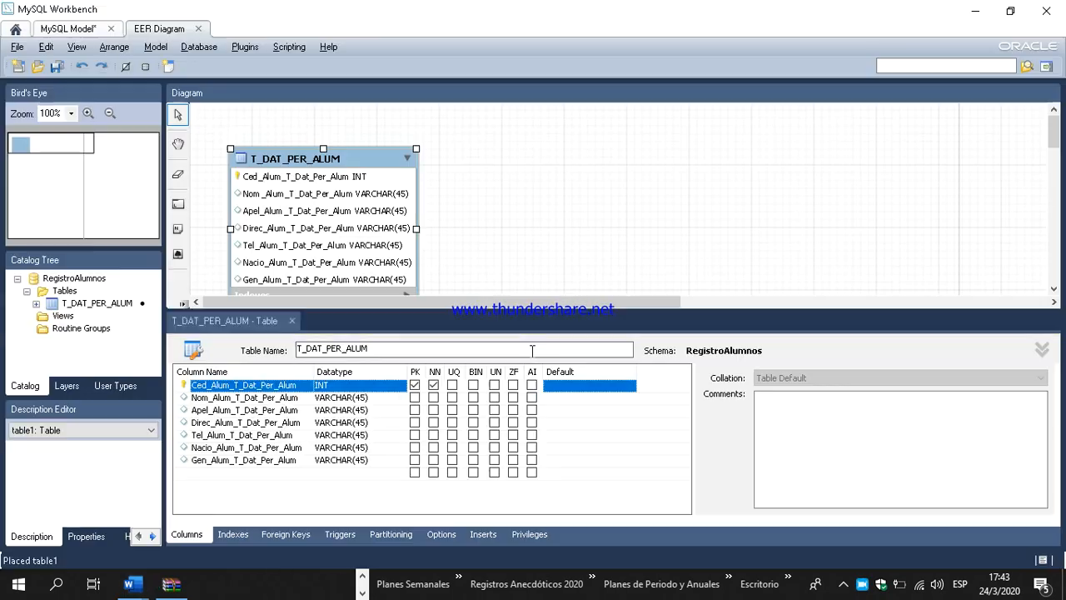
{"action": "left_click", "coordinate": [353, 390]}
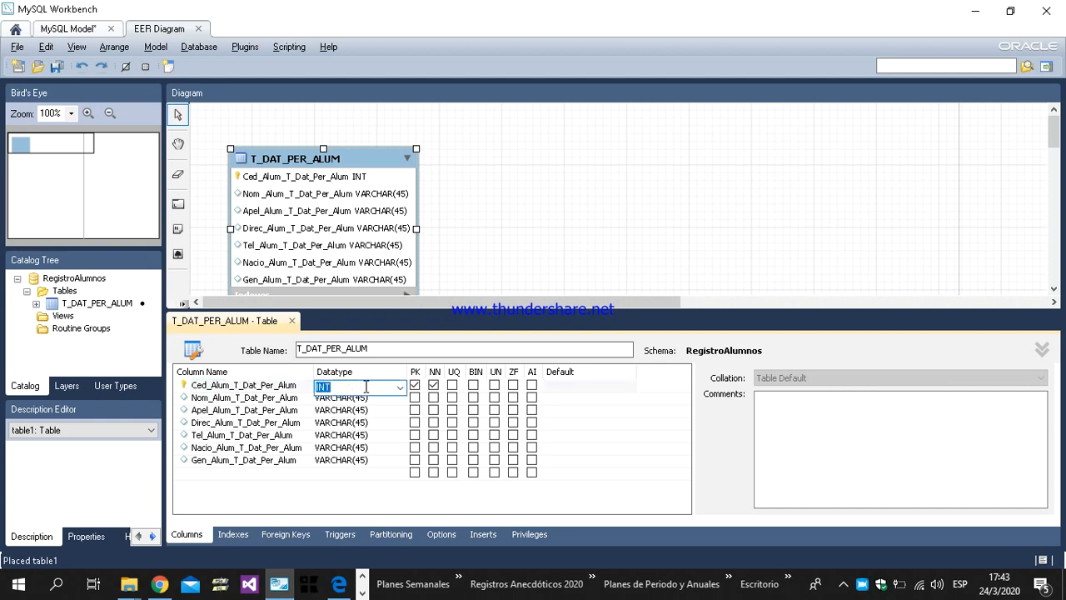
{"action": "left_click", "coordinate": [400, 387]}
{"action": "scroll", "coordinate": [353, 208], "scroll_direction": "down", "scroll_amount": 13}
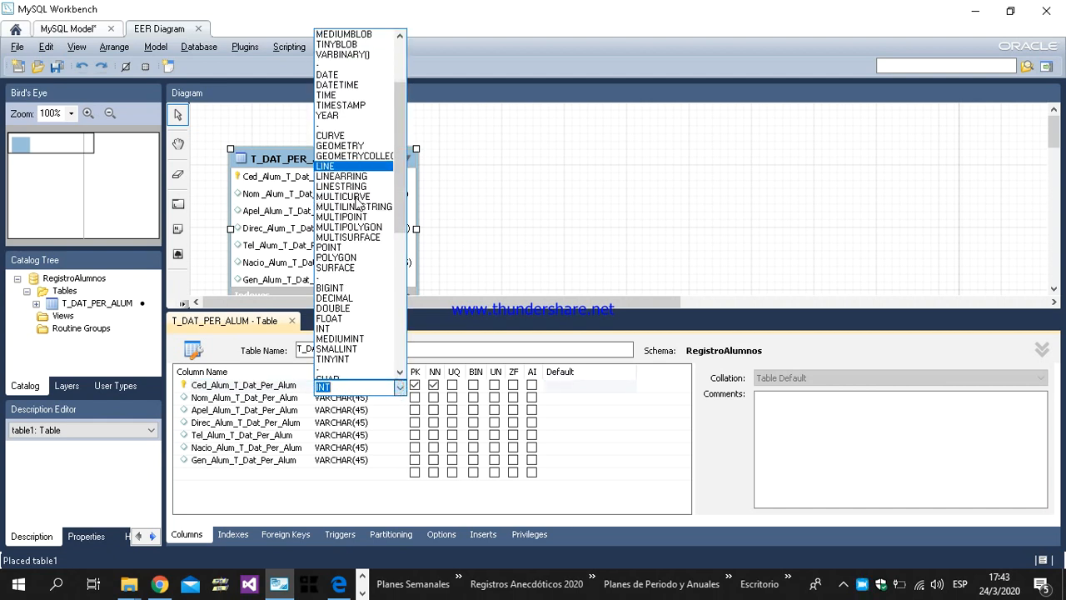
{"action": "scroll", "coordinate": [356, 214], "scroll_direction": "up", "scroll_amount": 13}
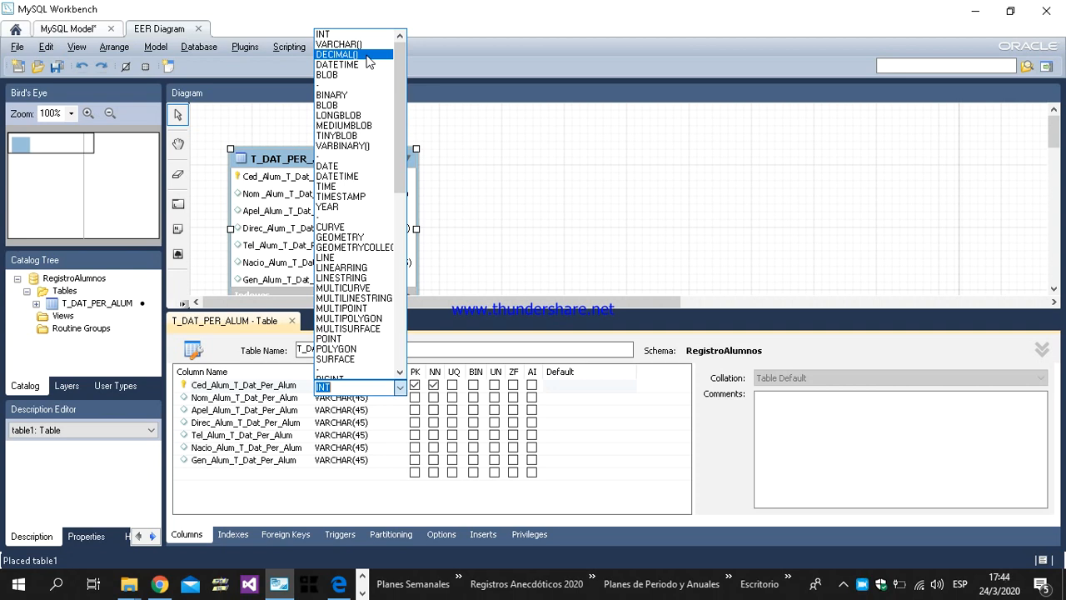
{"action": "left_click", "coordinate": [367, 44]}
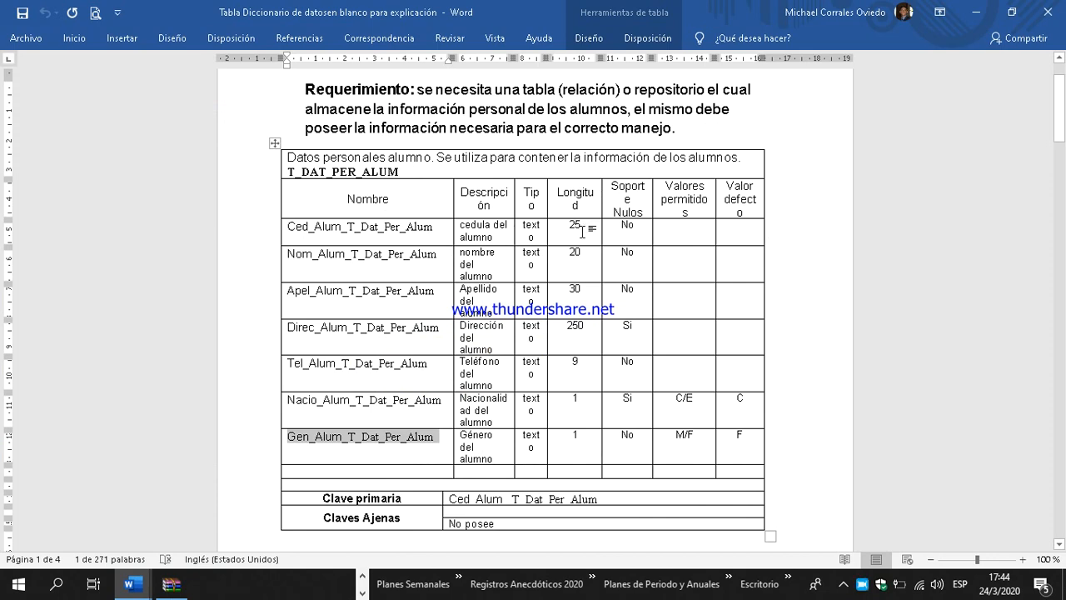
{"action": "key", "text": "alt+Tab"}
{"action": "left_click", "coordinate": [353, 386]}
{"action": "left_click", "coordinate": [356, 386]}
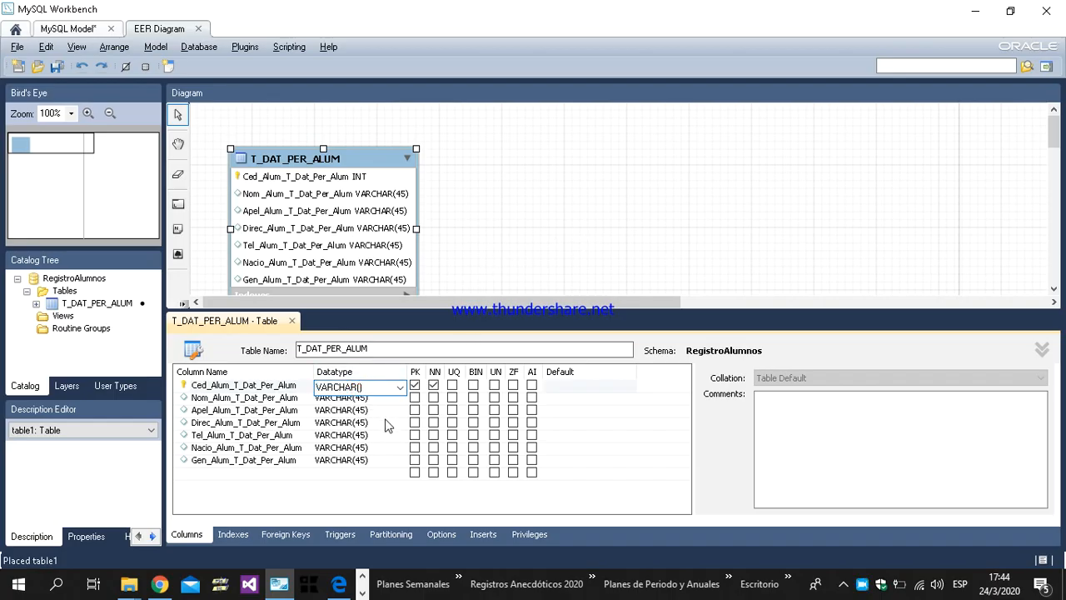
{"action": "type", "text": "25"}
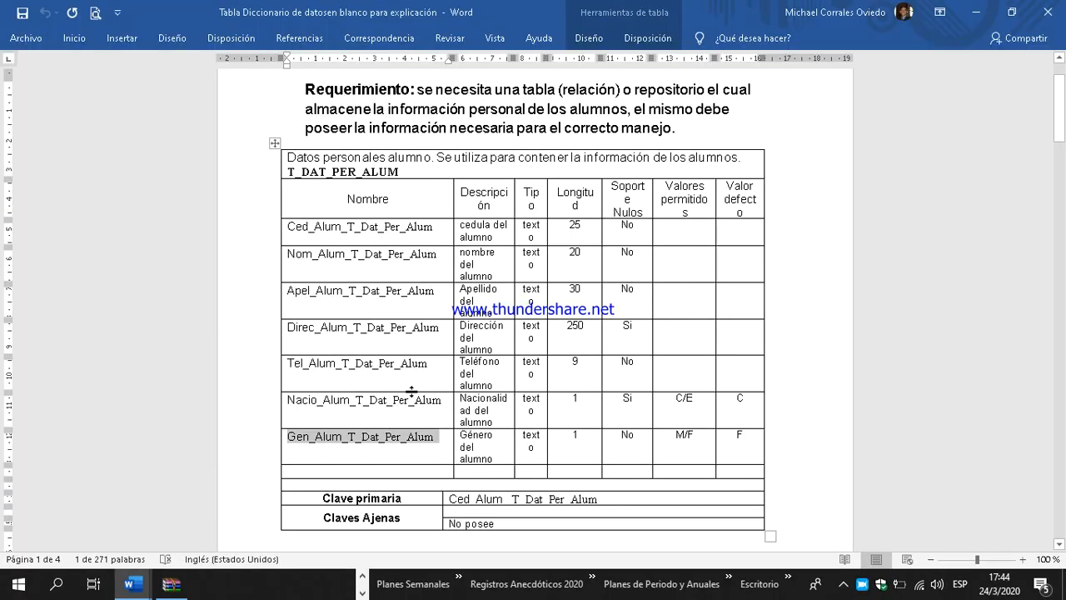
{"action": "left_click_drag", "start_coordinate": [446, 499], "coordinate": [607, 498]}
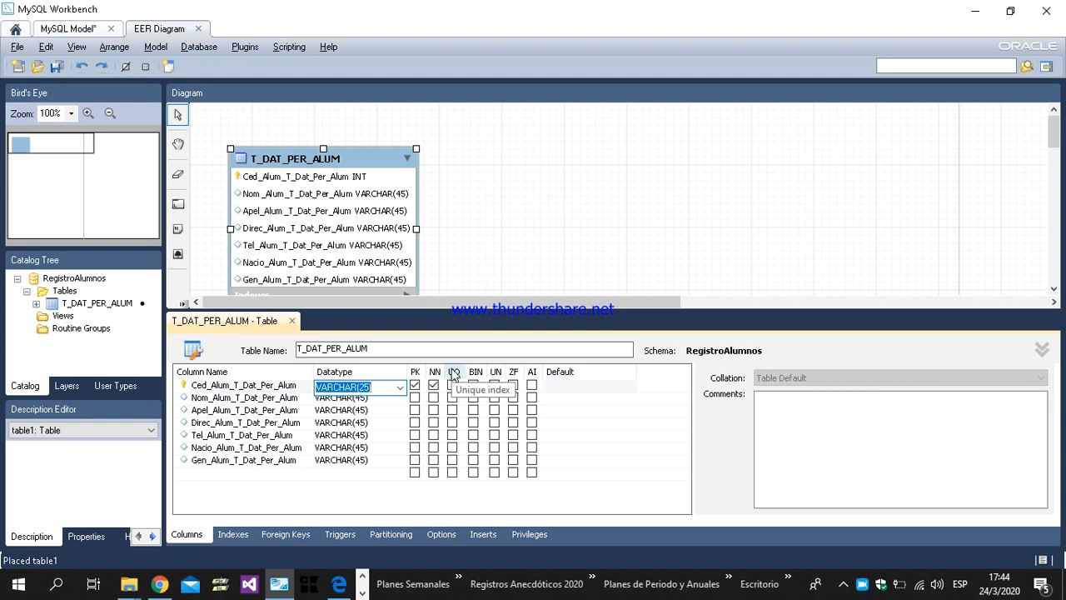
{"action": "left_click", "coordinate": [452, 386]}
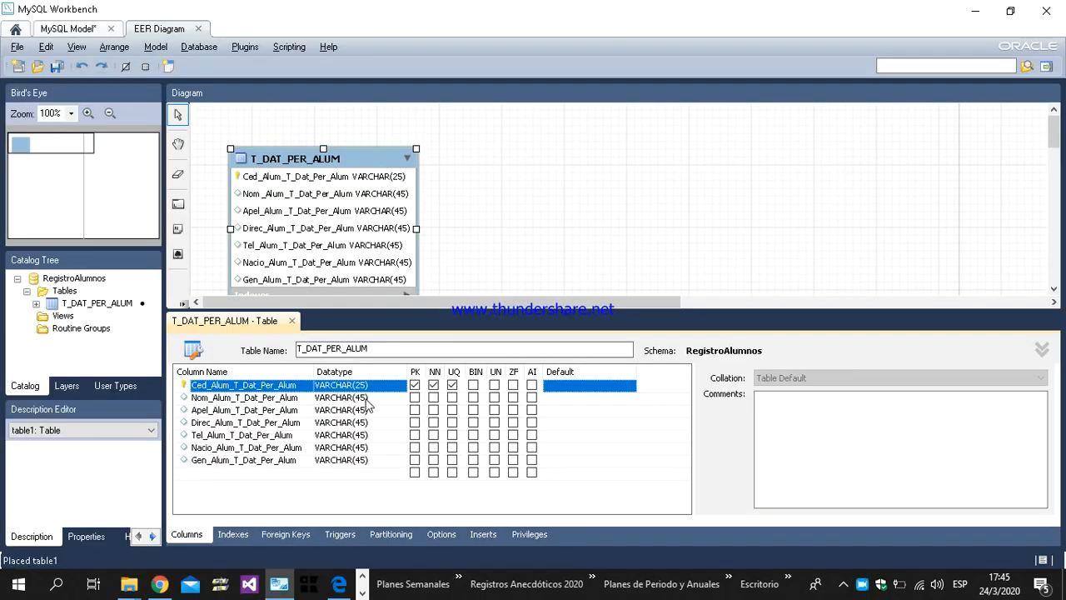
Step: Set the datatype of Nom_Alum_T_Dat_Per_Alum to VARCHAR(20) and mark the column as not null
{"action": "double_click", "coordinate": [367, 399]}
{"action": "left_click", "coordinate": [367, 399]}
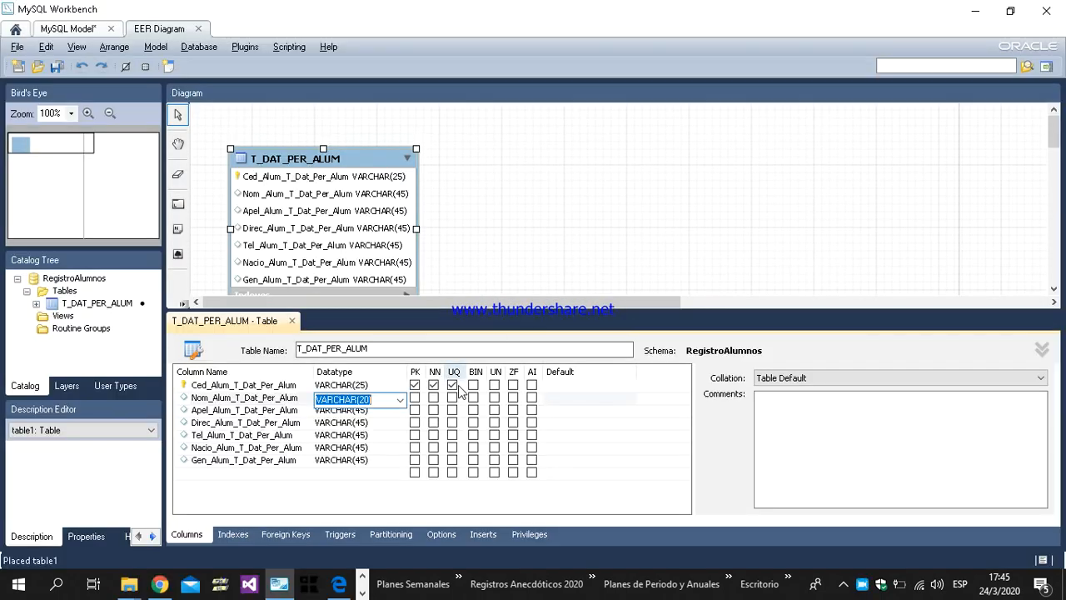
{"action": "left_click", "coordinate": [433, 397]}
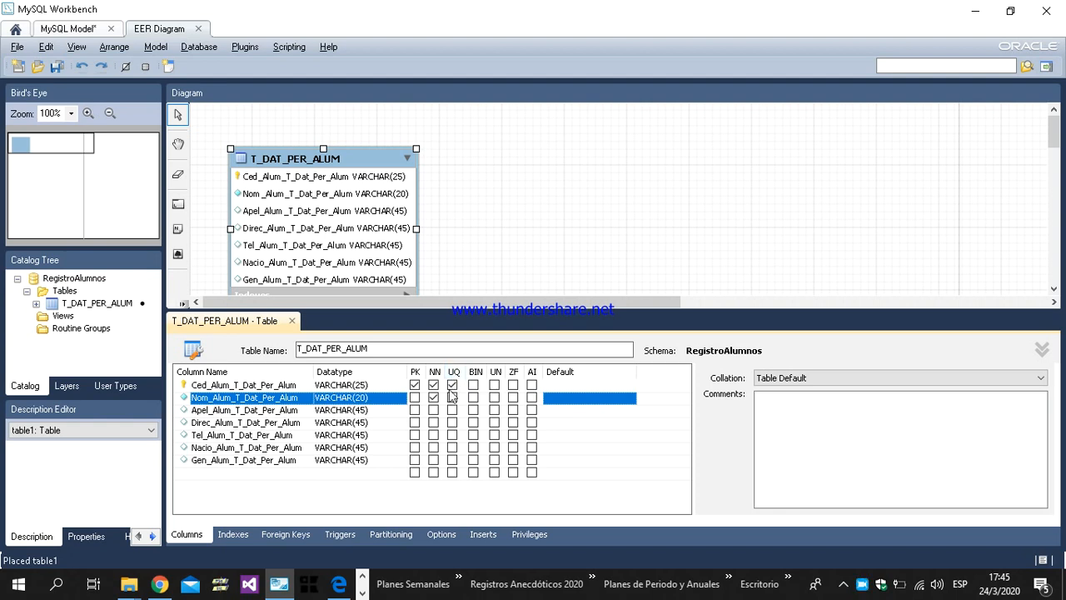
Step: Set Apel_Alum_T_Dat_Per_Alum to VARCHAR(30), checking its length in the Word data dictionary, and mark it as not null
{"action": "left_click", "coordinate": [363, 411]}
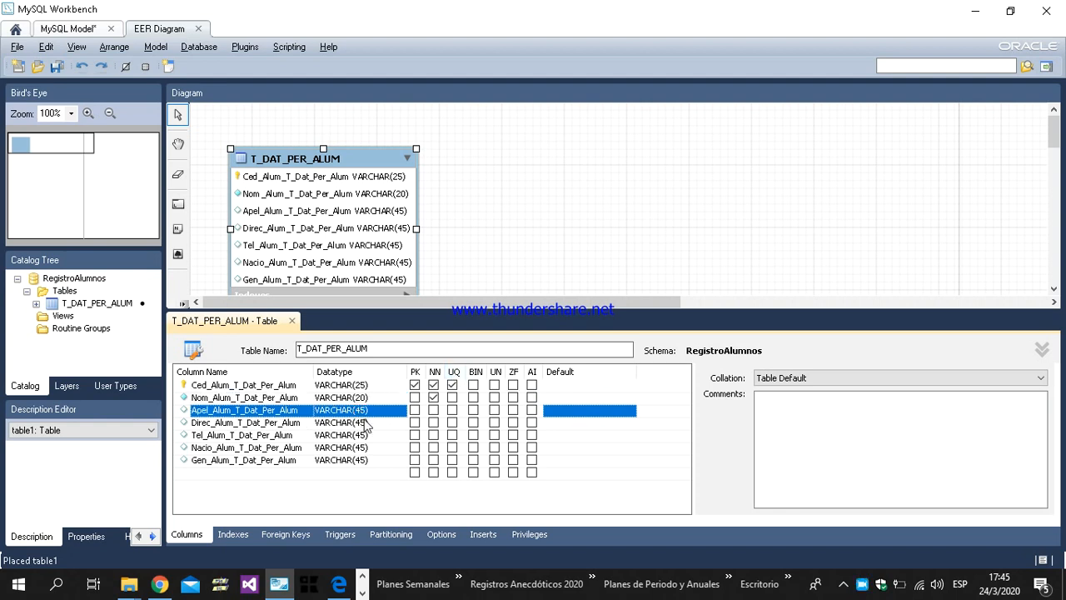
{"action": "key", "text": "alt+Tab"}
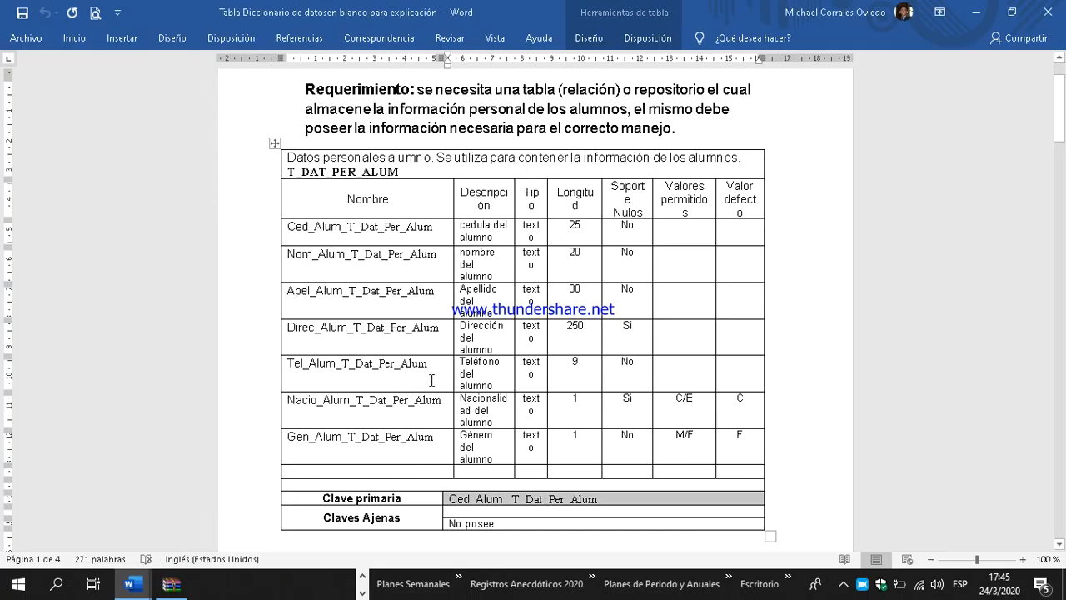
{"action": "left_click", "coordinate": [572, 297]}
{"action": "key", "text": "alt+Tab"}
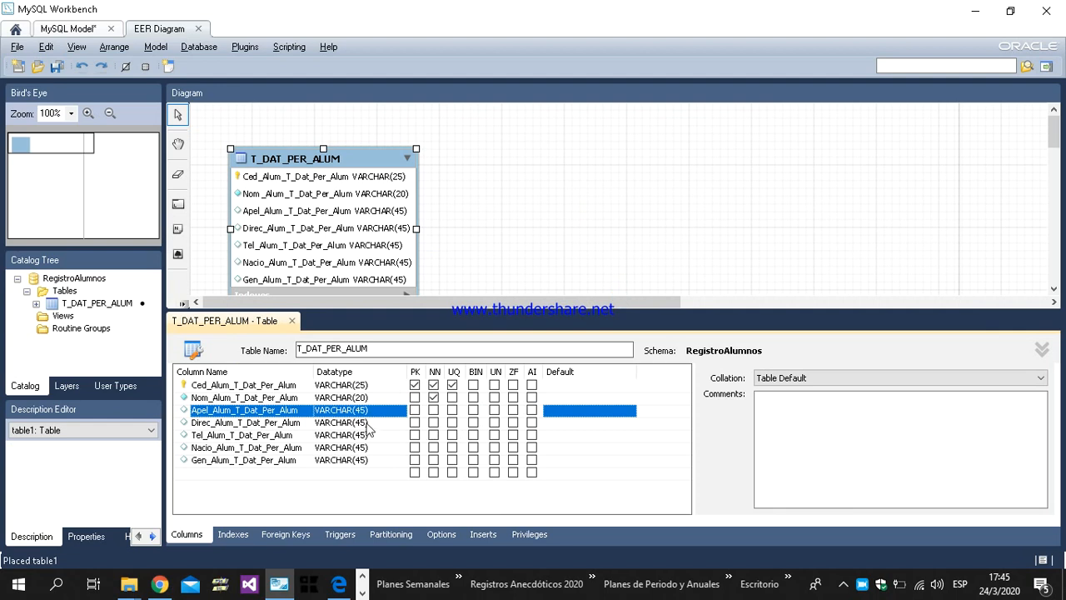
{"action": "left_click", "coordinate": [364, 410]}
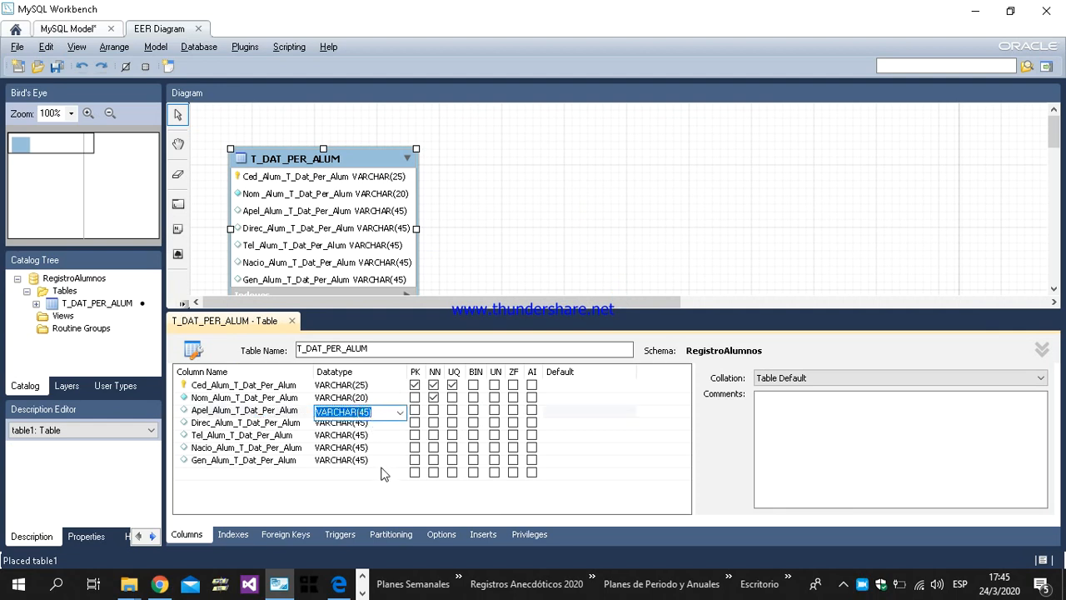
{"action": "left_click", "coordinate": [369, 413]}
{"action": "key", "text": "BackSpace"}
{"action": "key", "text": "BackSpace"}
{"action": "type", "text": "30"}
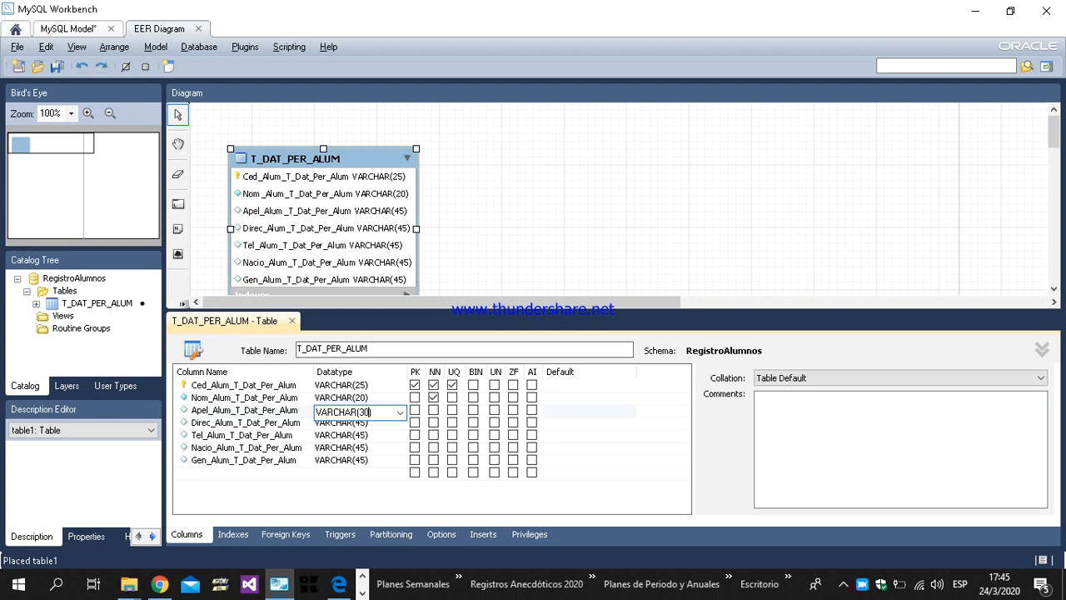
{"action": "left_click", "coordinate": [433, 411]}
Step: Set the datatype of Direc_Alum_T_Dat_Per_Alum to VARCHAR(250), following the Word data dictionary
{"action": "left_click", "coordinate": [364, 423]}
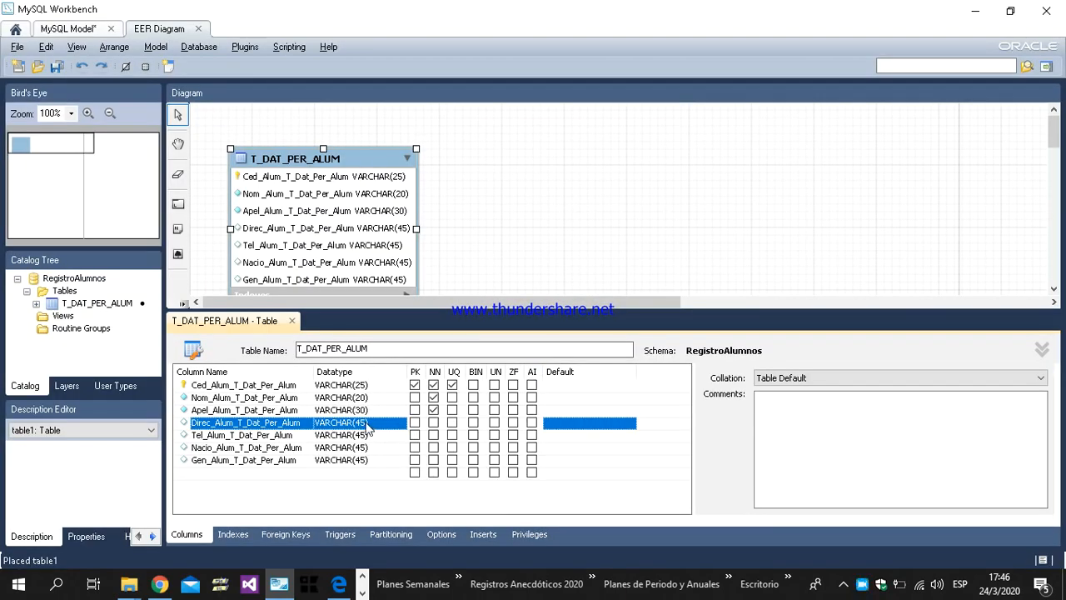
{"action": "left_click", "coordinate": [365, 423]}
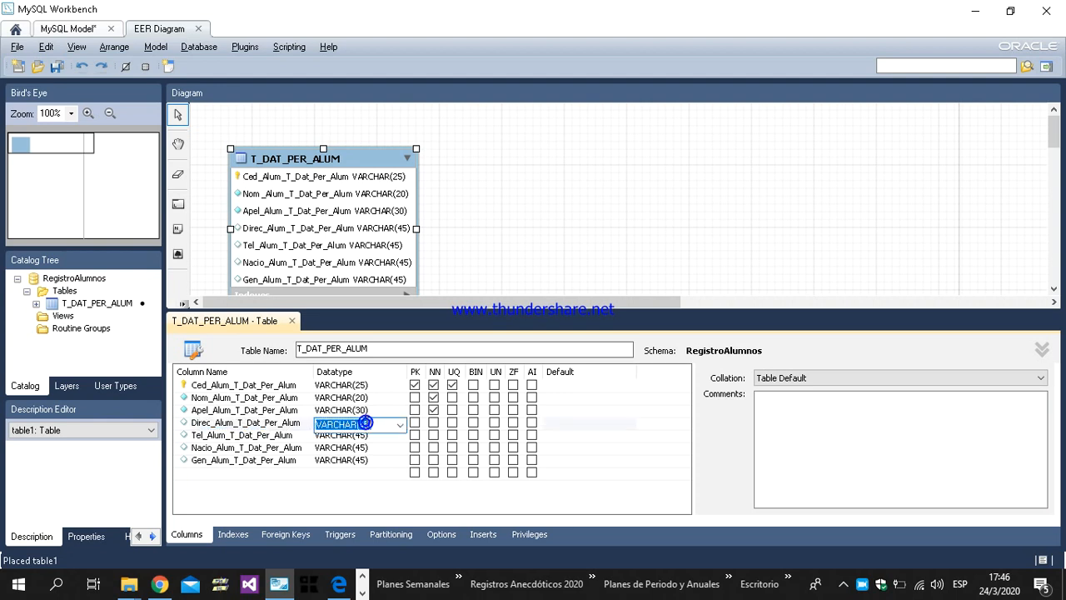
{"action": "left_click", "coordinate": [366, 423]}
{"action": "key", "text": "BackSpace"}
{"action": "key", "text": "BackSpace"}
{"action": "type", "text": "250"}
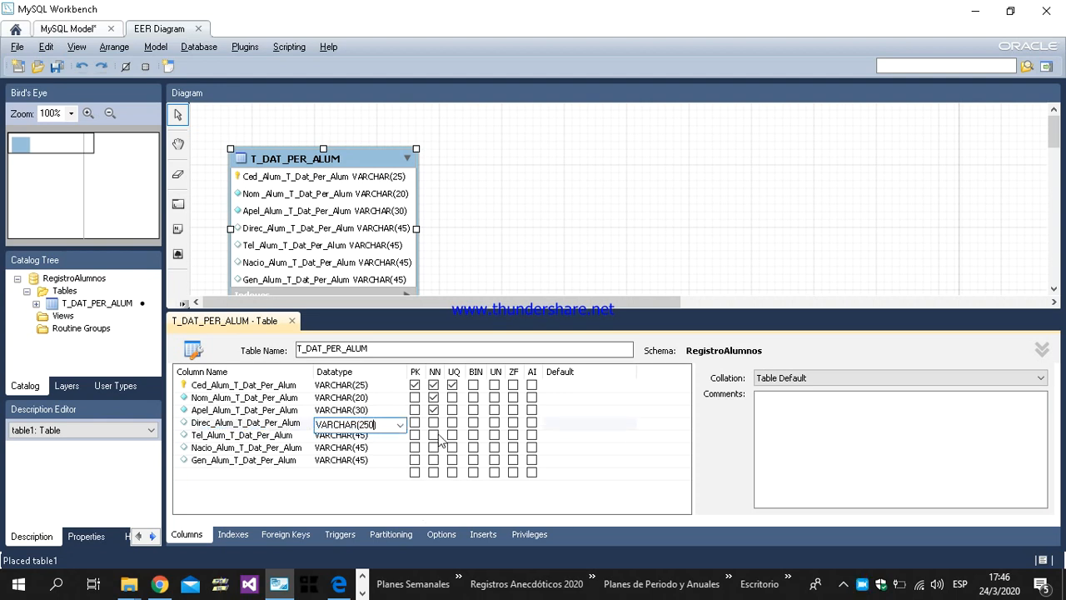
Step: Mark Tel_Alum_T_Dat_Per_Alum as not null and set its datatype to VARCHAR(9), checking its length in the Word data dictionary
{"action": "left_click", "coordinate": [368, 437]}
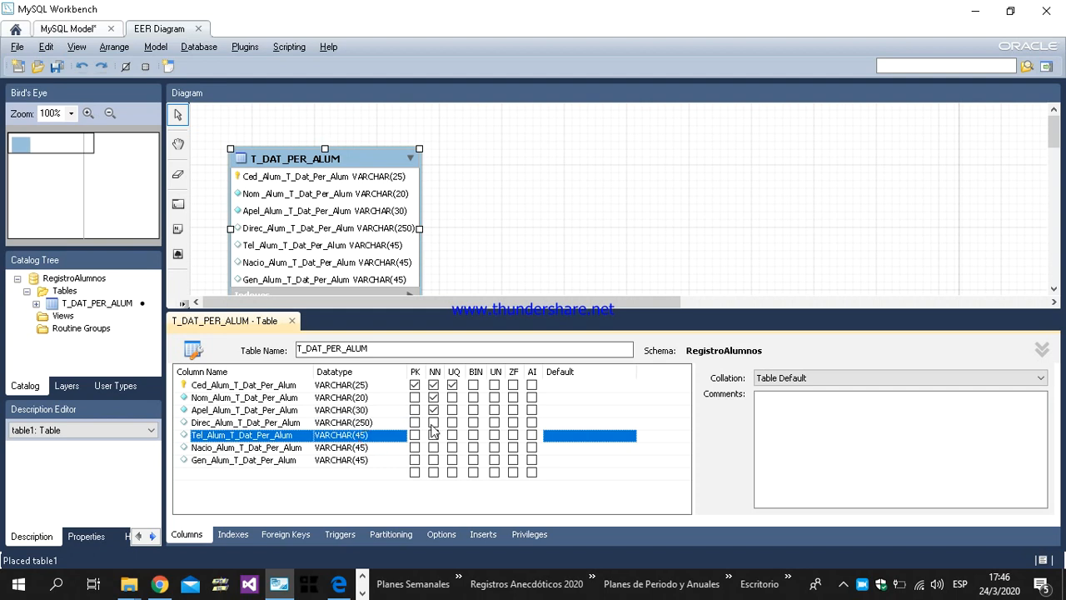
{"action": "key", "text": "alt+Tab"}
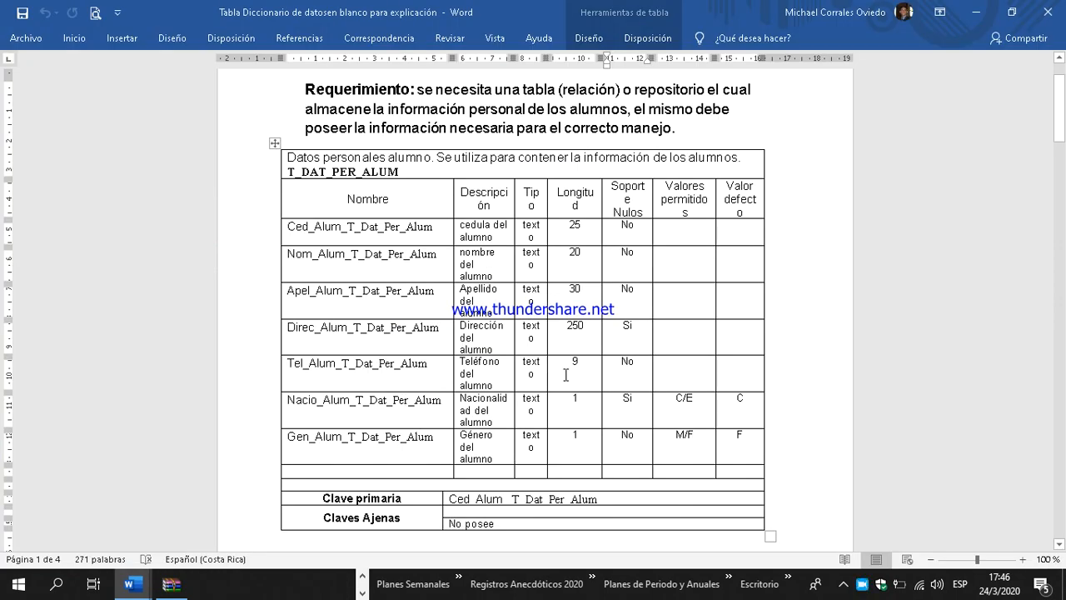
{"action": "key", "text": "alt+Tab"}
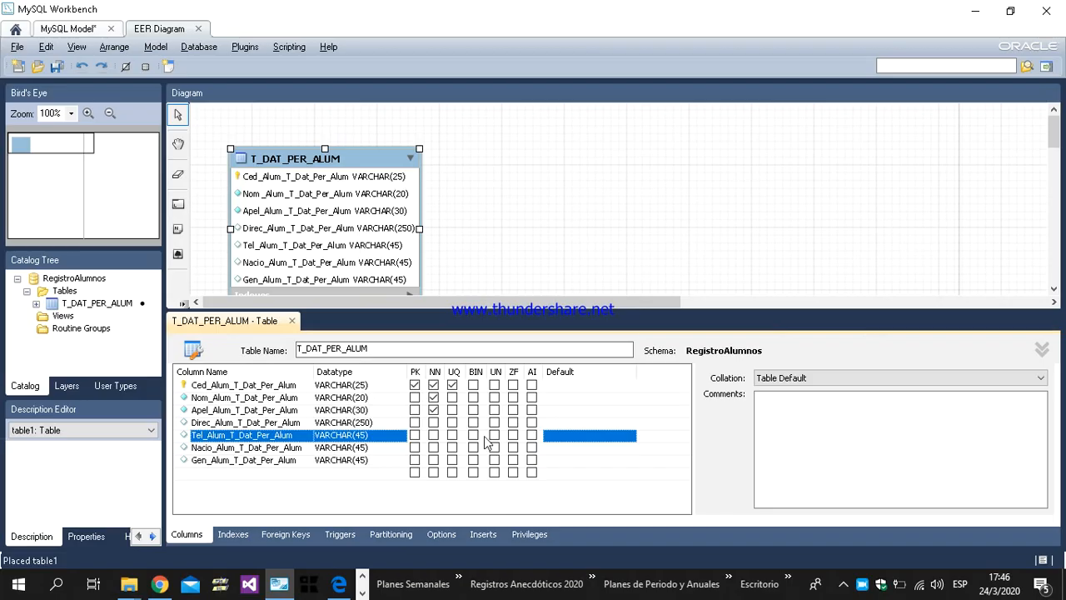
{"action": "left_click", "coordinate": [433, 435]}
{"action": "left_click", "coordinate": [364, 433]}
{"action": "left_click", "coordinate": [369, 437]}
{"action": "key", "text": "BackSpace"}
{"action": "key", "text": "BackSpace"}
{"action": "type", "text": "9"}
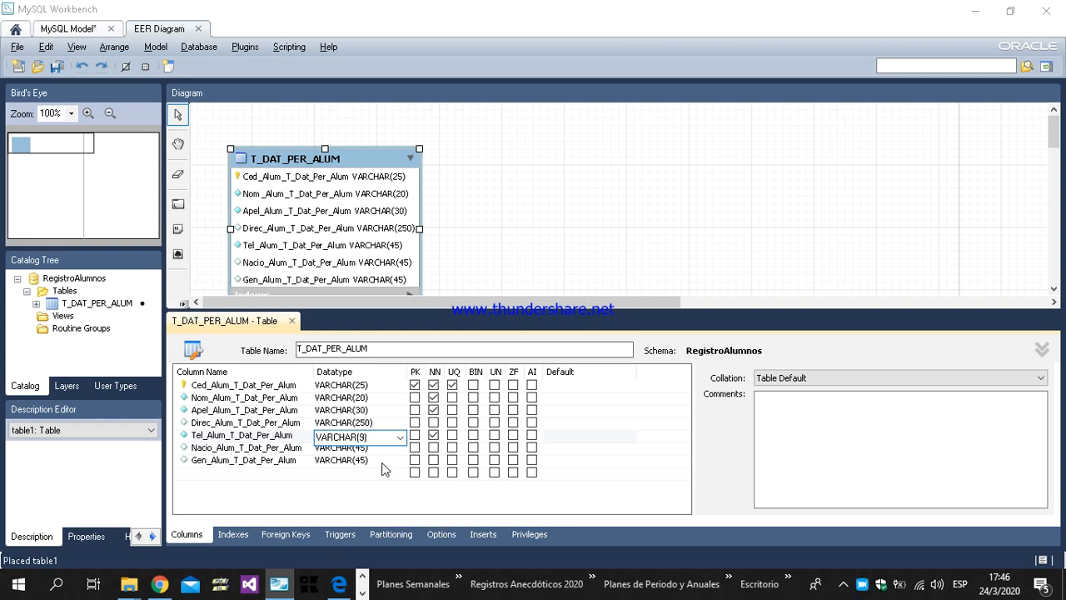
Step: Define Nacio_Alum_T_Dat_Per_Alum as a not-null VARCHAR(1) column with default value C, consulting the Word data dictionary
{"action": "key", "text": "alt+Tab"}
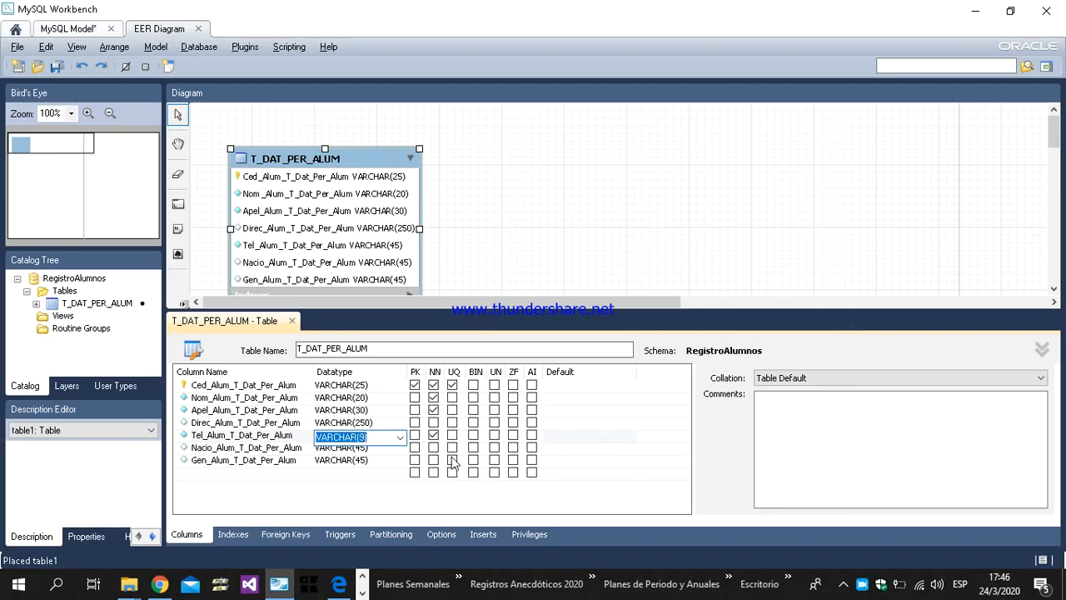
{"action": "left_click", "coordinate": [375, 451]}
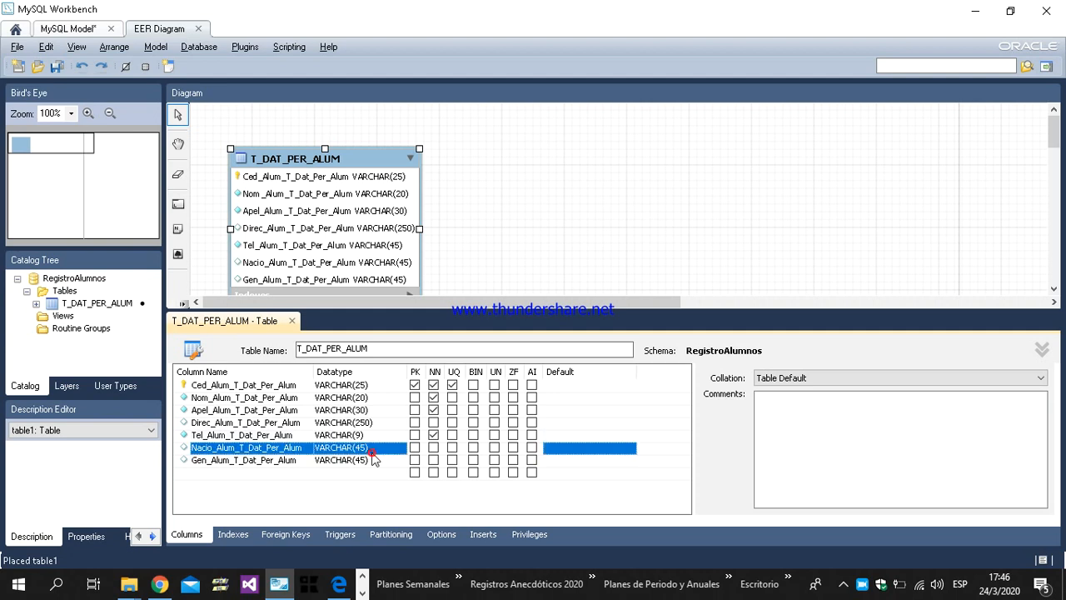
{"action": "left_click", "coordinate": [364, 447]}
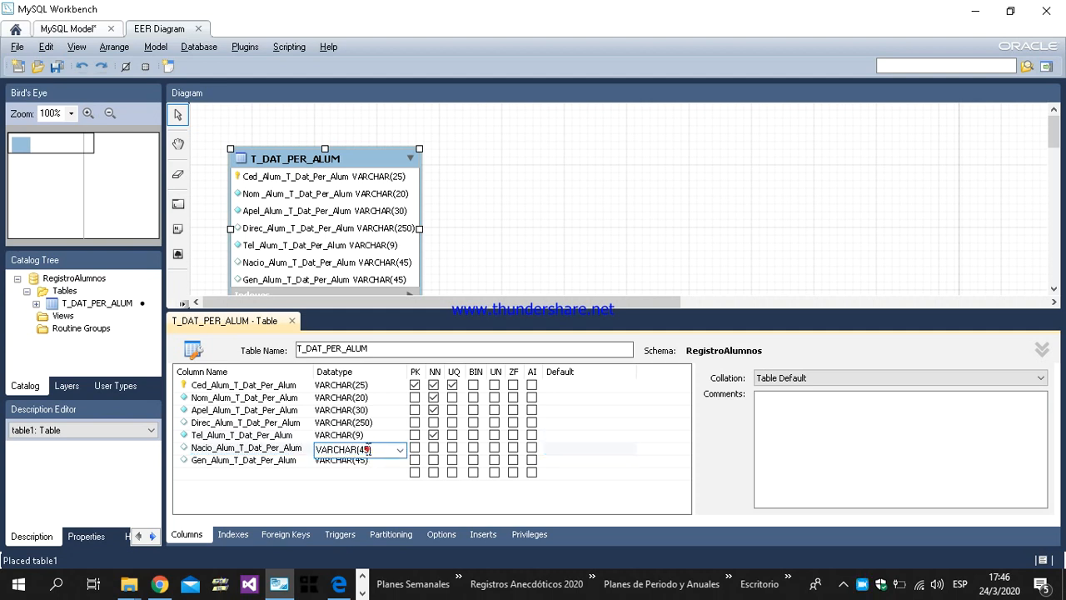
{"action": "key", "text": "BackSpace"}
{"action": "key", "text": "BackSpace"}
{"action": "key", "text": "BackSpace"}
{"action": "type", "text": "1"}
{"action": "left_click", "coordinate": [433, 448]}
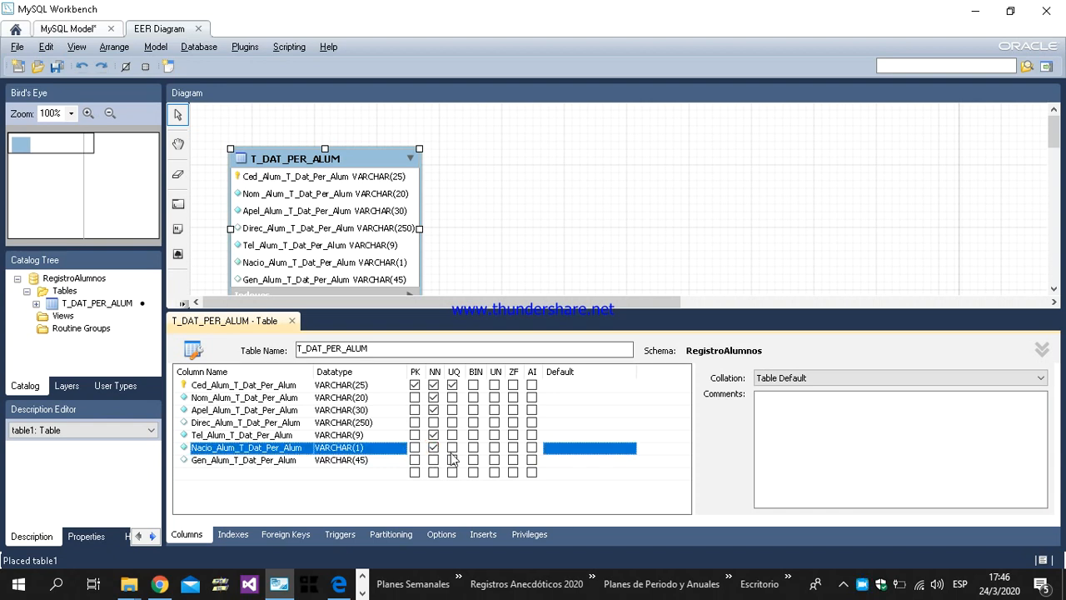
{"action": "left_click", "coordinate": [574, 450]}
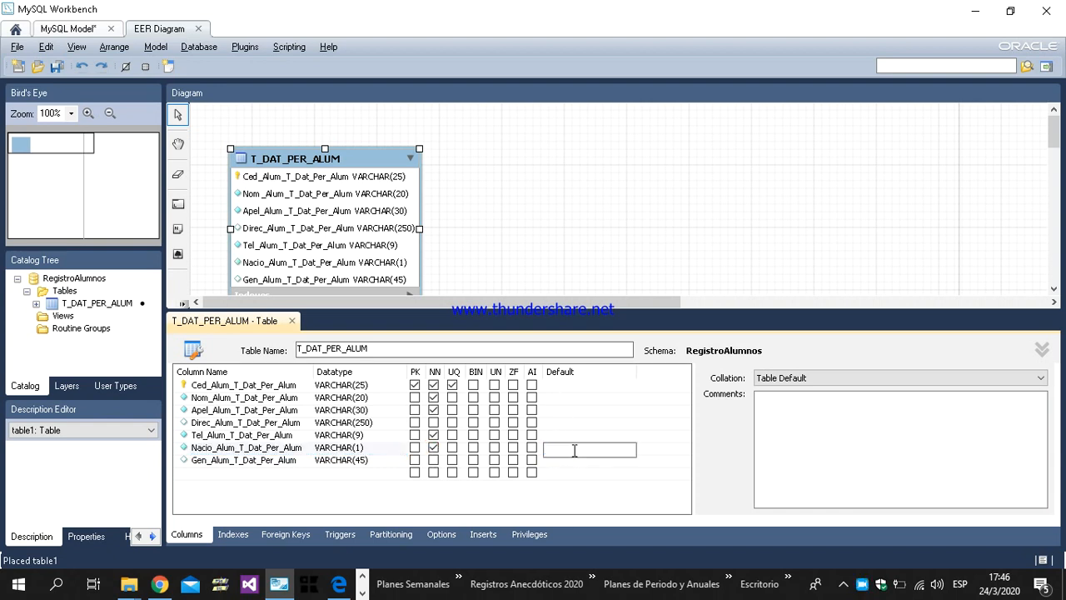
{"action": "type", "text": "C"}
Step: Define Gen_Alum_T_Dat_Per_Alum as a not-null VARCHAR(1) column with default value F
{"action": "left_click", "coordinate": [385, 460]}
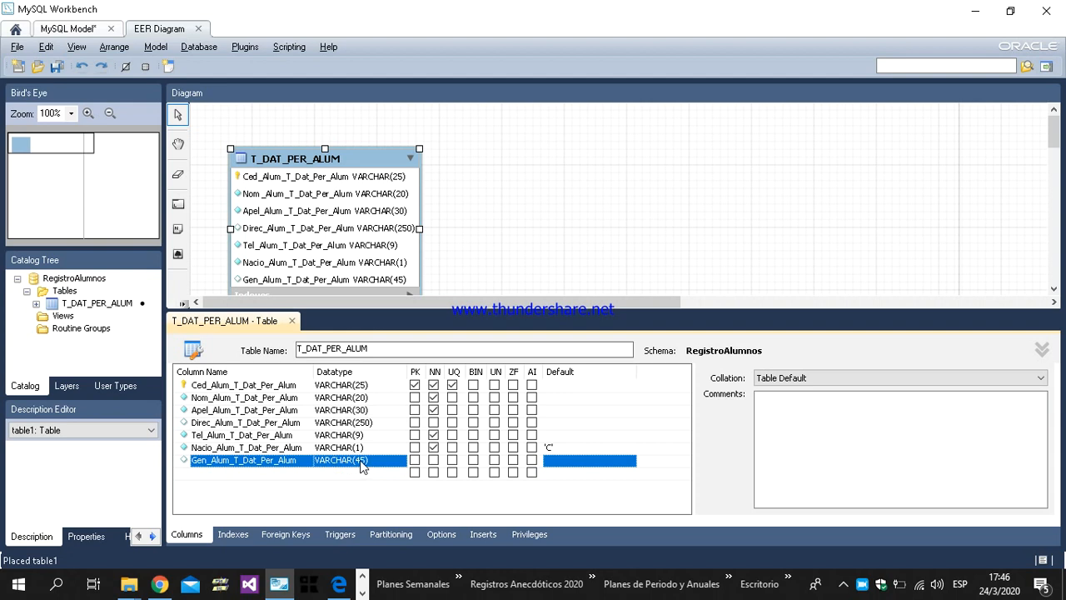
{"action": "left_click", "coordinate": [366, 464]}
{"action": "key", "text": "BackSpace"}
{"action": "key", "text": "BackSpace"}
{"action": "type", "text": "1"}
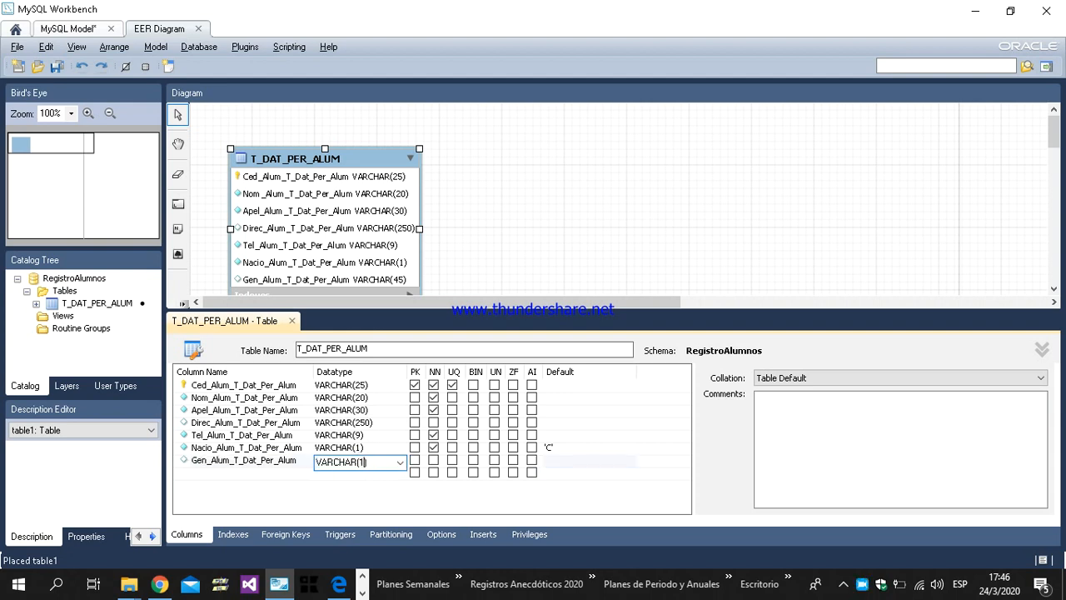
{"action": "left_click", "coordinate": [433, 460]}
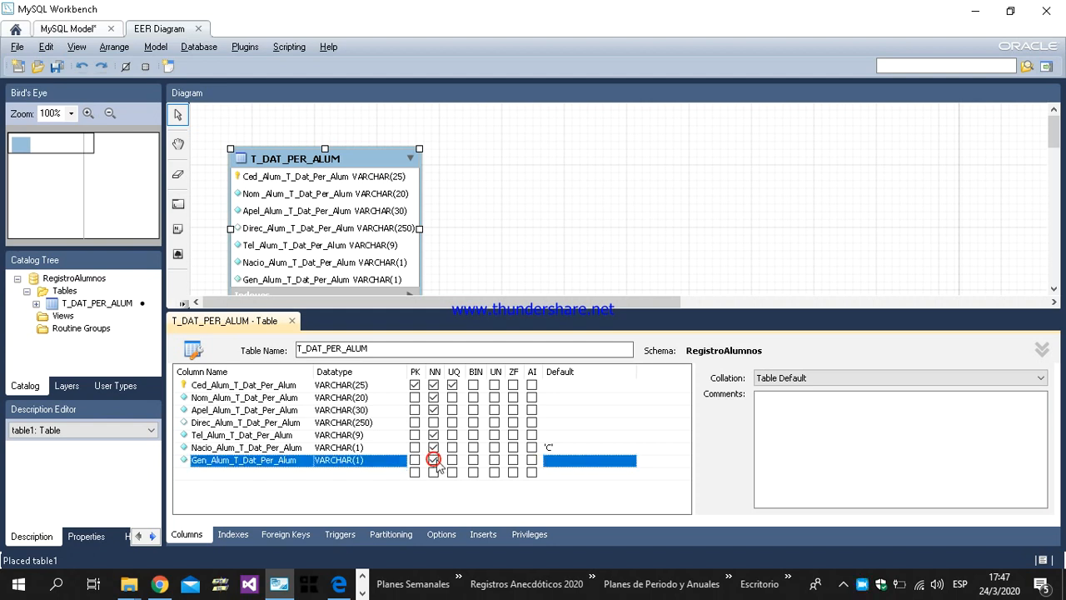
{"action": "left_click", "coordinate": [560, 462]}
{"action": "type", "text": "F"}
{"action": "left_click", "coordinate": [376, 451]}
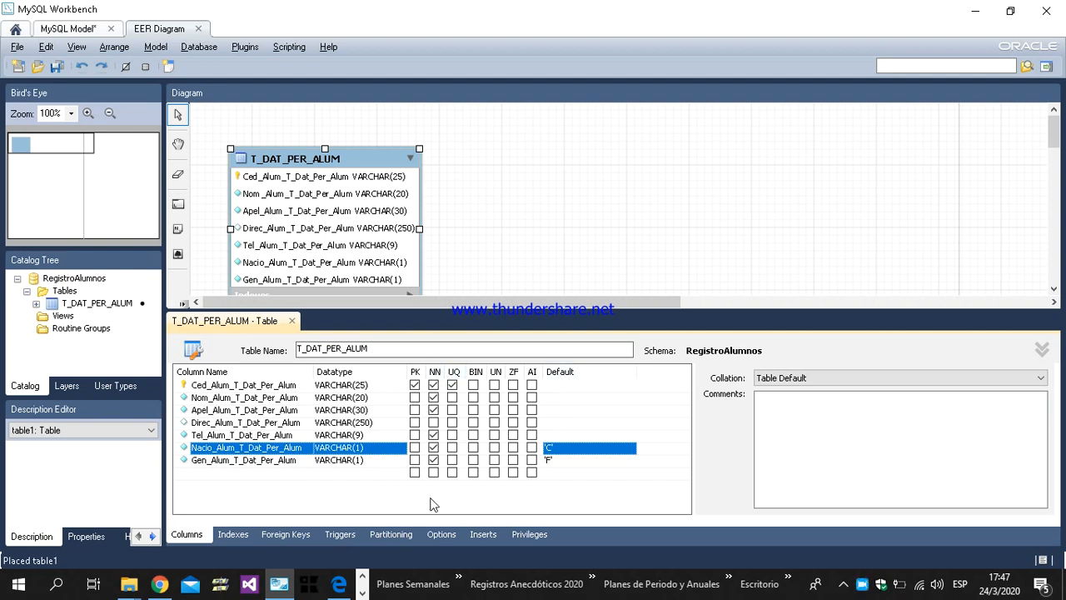
Step: Check the constraint flags of the T_DAT_PER_ALUM columns and close its table editor
{"action": "left_click", "coordinate": [414, 384]}
{"action": "left_click", "coordinate": [379, 498]}
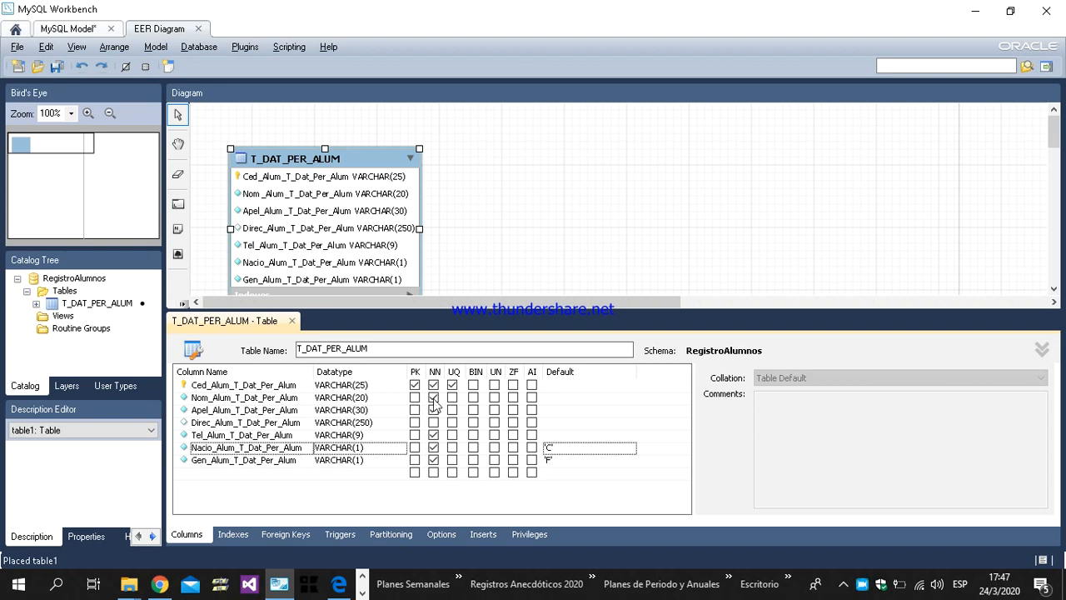
{"action": "left_click", "coordinate": [433, 447]}
{"action": "left_click", "coordinate": [292, 322]}
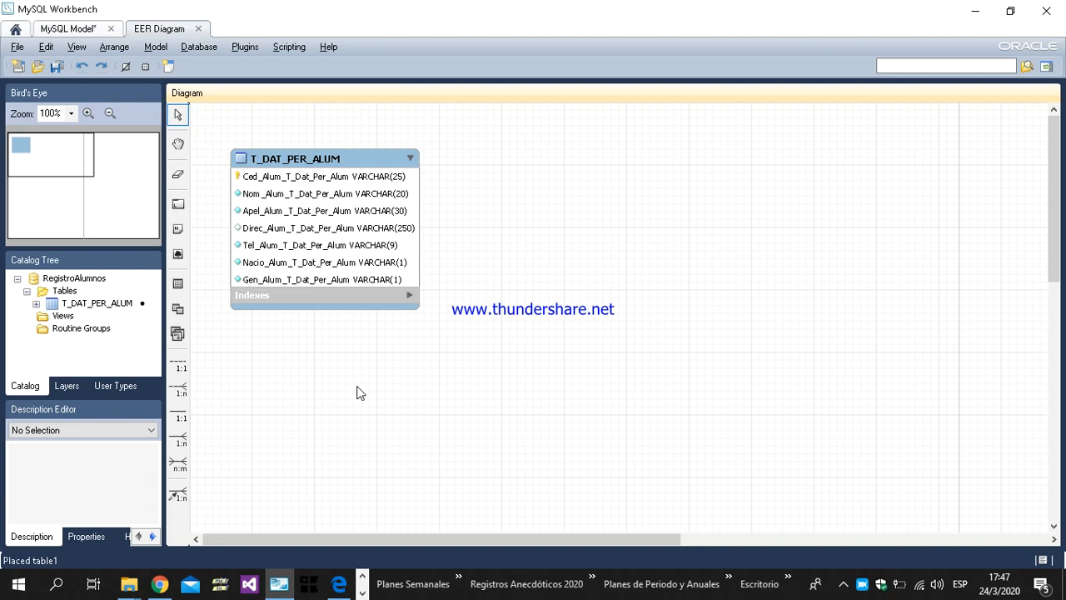
Step: Place a new table beside T_DAT_PER_ALUM in the diagram and open its table editor
{"action": "left_click", "coordinate": [177, 284]}
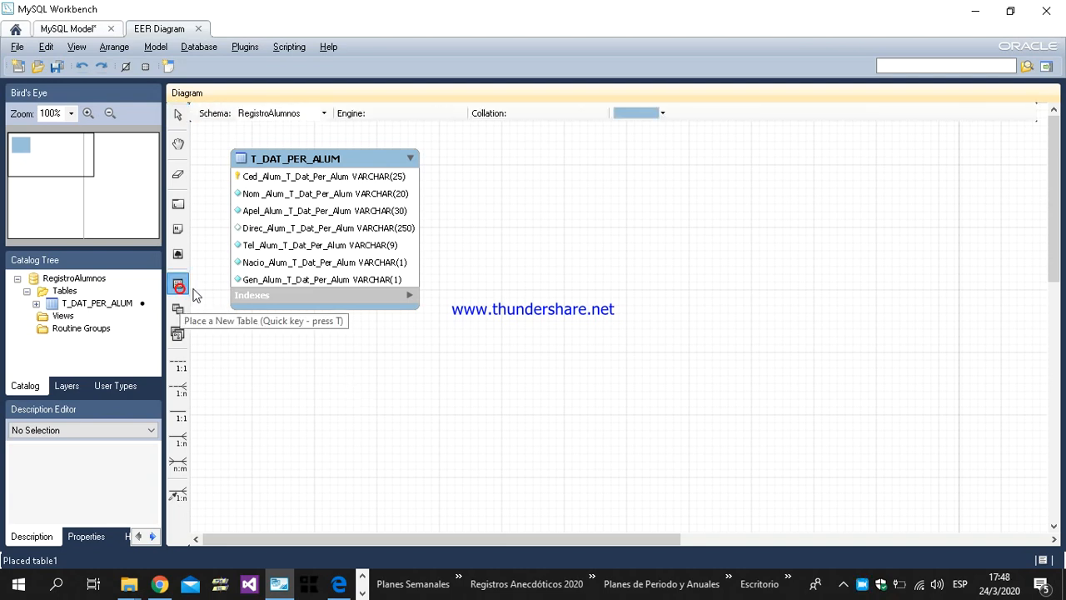
{"action": "left_click", "coordinate": [567, 155]}
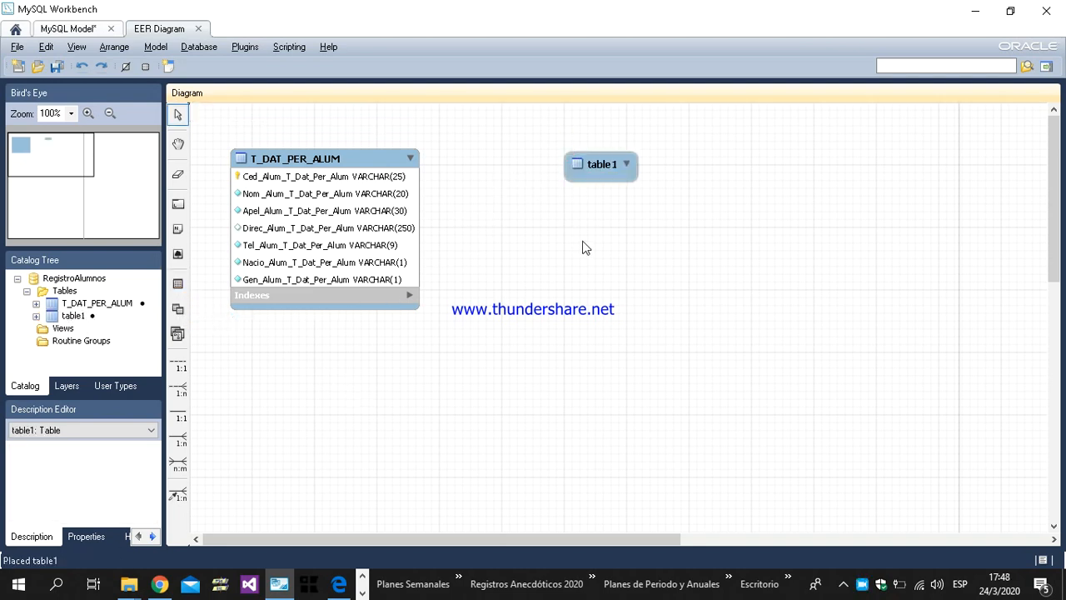
{"action": "double_click", "coordinate": [587, 165]}
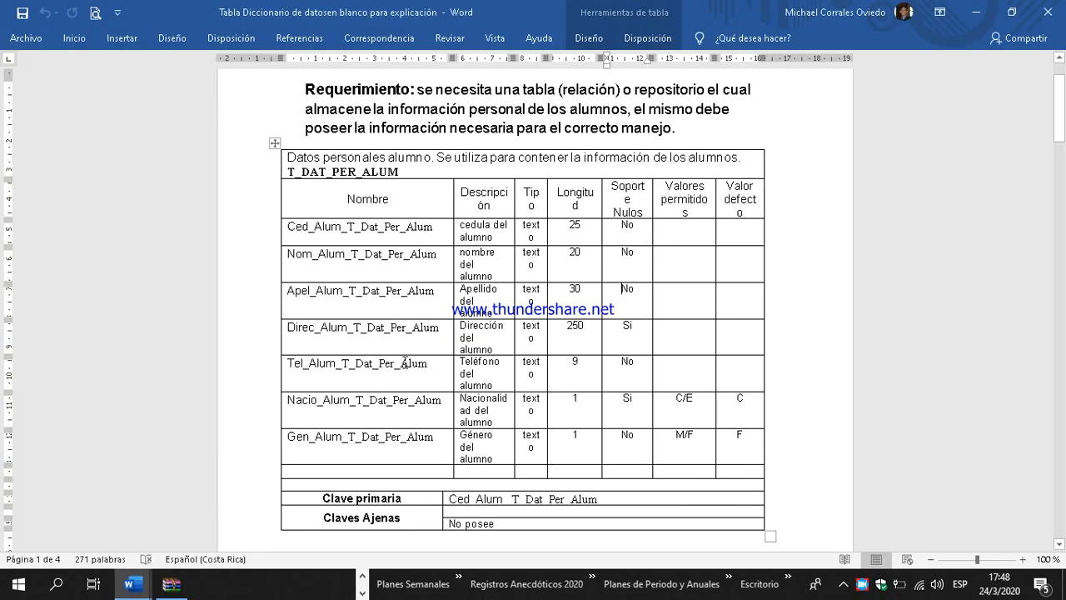
Step: Name the new table T_DAT_PER_ENCAR, copying the name from the guardians' table in the Word data dictionary
{"action": "scroll", "coordinate": [405, 375], "scroll_direction": "down", "scroll_amount": 10}
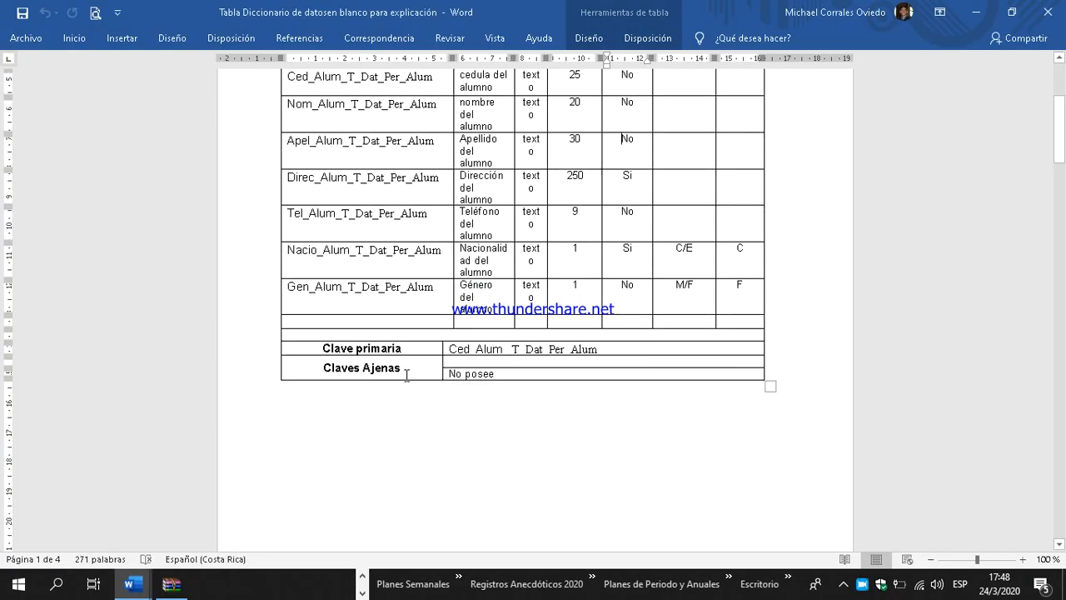
{"action": "scroll", "coordinate": [458, 376], "scroll_direction": "down", "scroll_amount": 5}
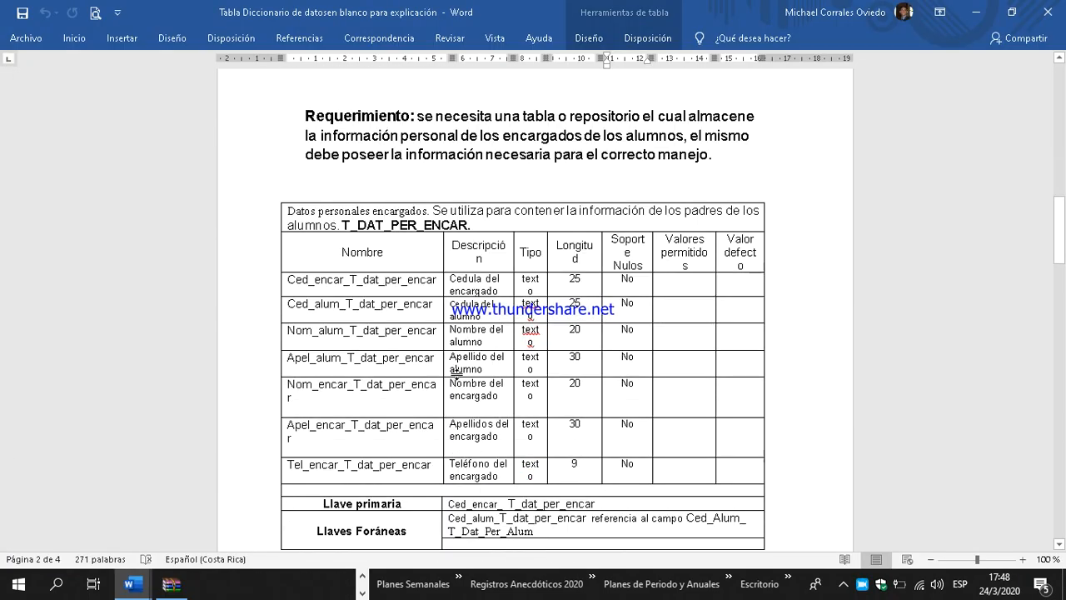
{"action": "left_click_drag", "start_coordinate": [343, 224], "coordinate": [468, 225]}
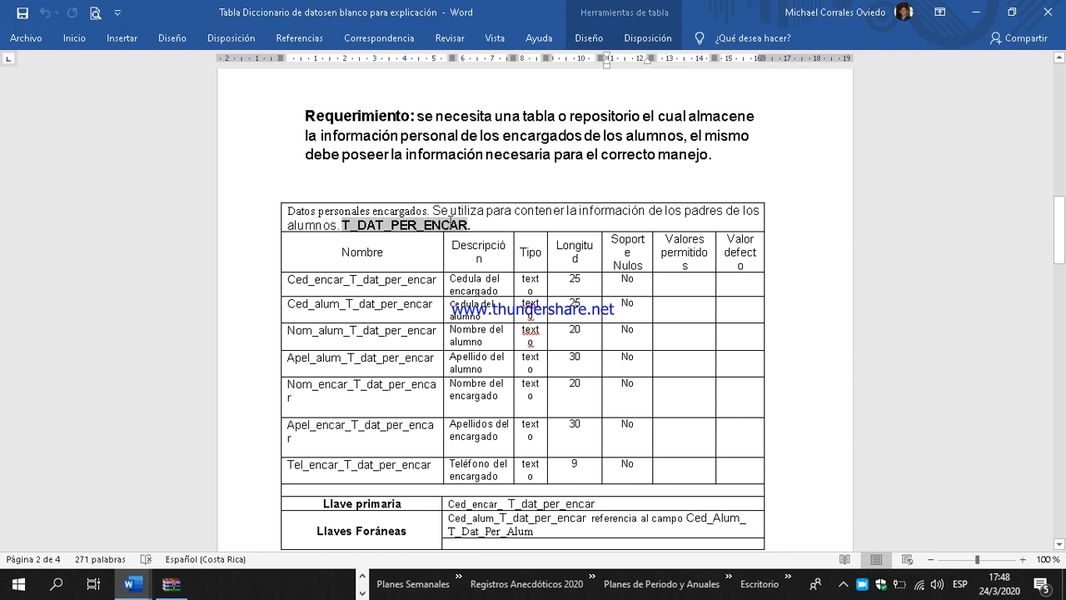
{"action": "right_click", "coordinate": [450, 221]}
{"action": "left_click", "coordinate": [478, 250]}
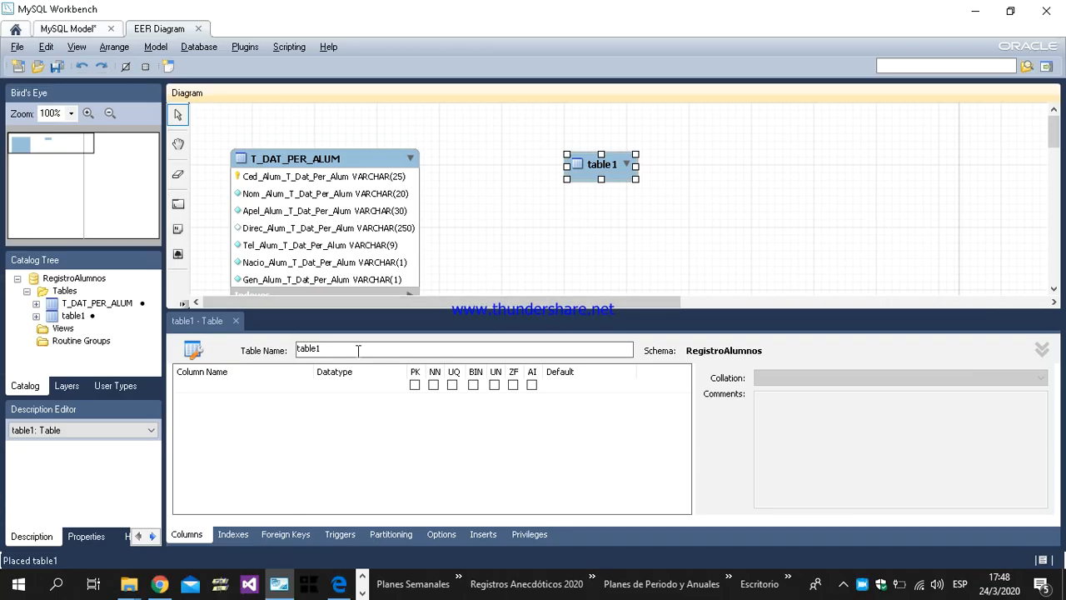
{"action": "left_click_drag", "start_coordinate": [358, 350], "coordinate": [269, 353]}
{"action": "key", "text": "ctrl+v"}
{"action": "key", "text": "Return"}
Step: Add Ced_encar_T_dat_per_encar as the first column of T_DAT_PER_ENCAR, copying its name from the Word data dictionary
{"action": "left_click", "coordinate": [279, 386]}
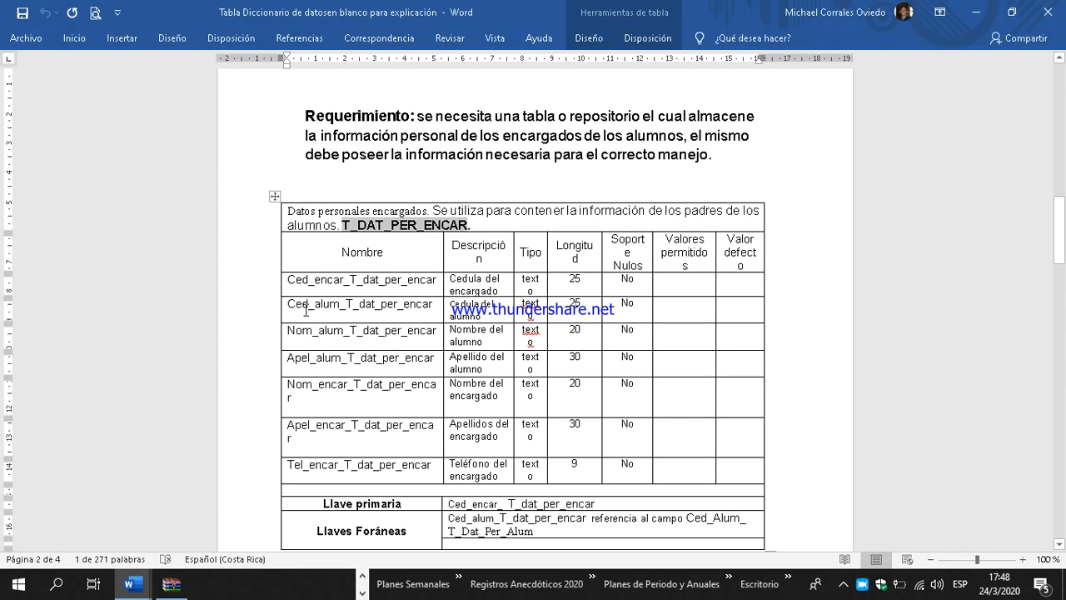
{"action": "left_click_drag", "start_coordinate": [289, 279], "coordinate": [433, 279]}
{"action": "right_click", "coordinate": [433, 279]}
{"action": "left_click", "coordinate": [439, 304]}
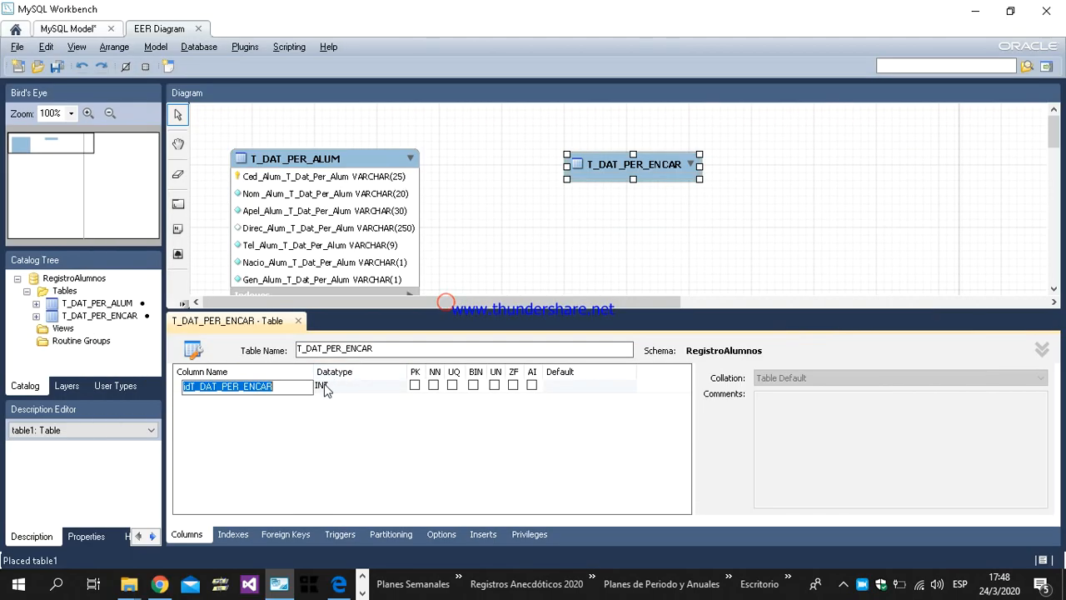
{"action": "key", "text": "ctrl+v"}
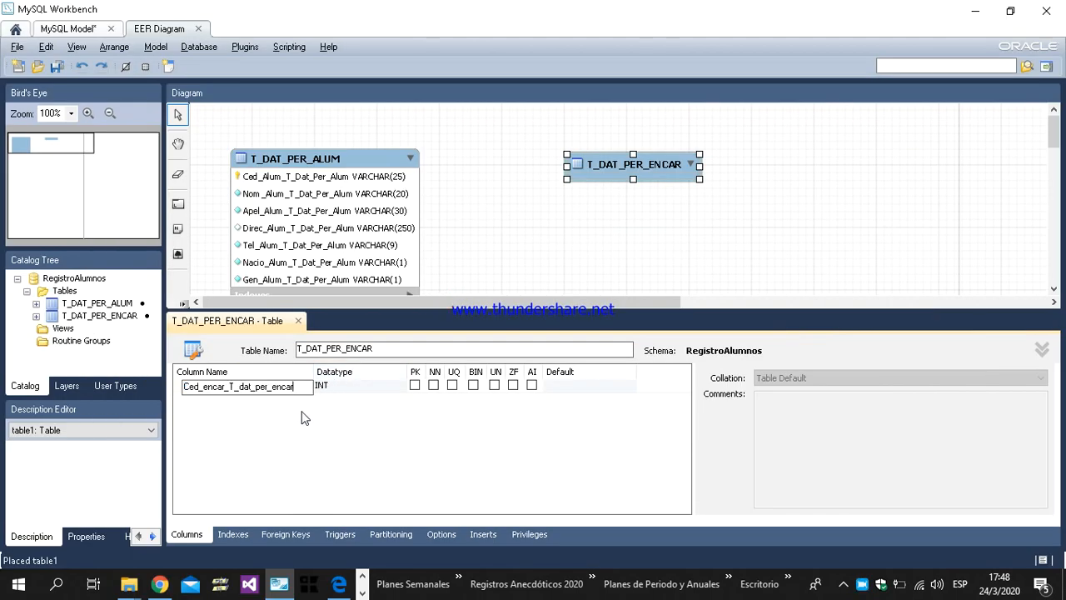
Step: Add the column Ced_alum_T_dat_per_encar to T_DAT_PER_ENCAR, copying its name from the Word data dictionary
{"action": "left_click", "coordinate": [295, 405]}
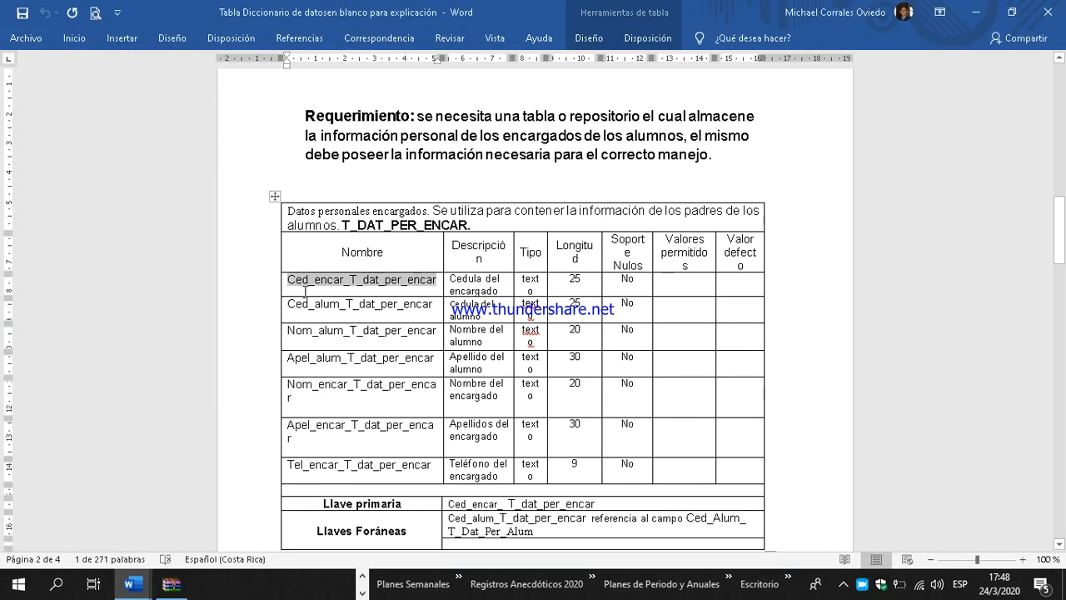
{"action": "left_click_drag", "start_coordinate": [290, 302], "coordinate": [421, 305]}
{"action": "right_click", "coordinate": [421, 305]}
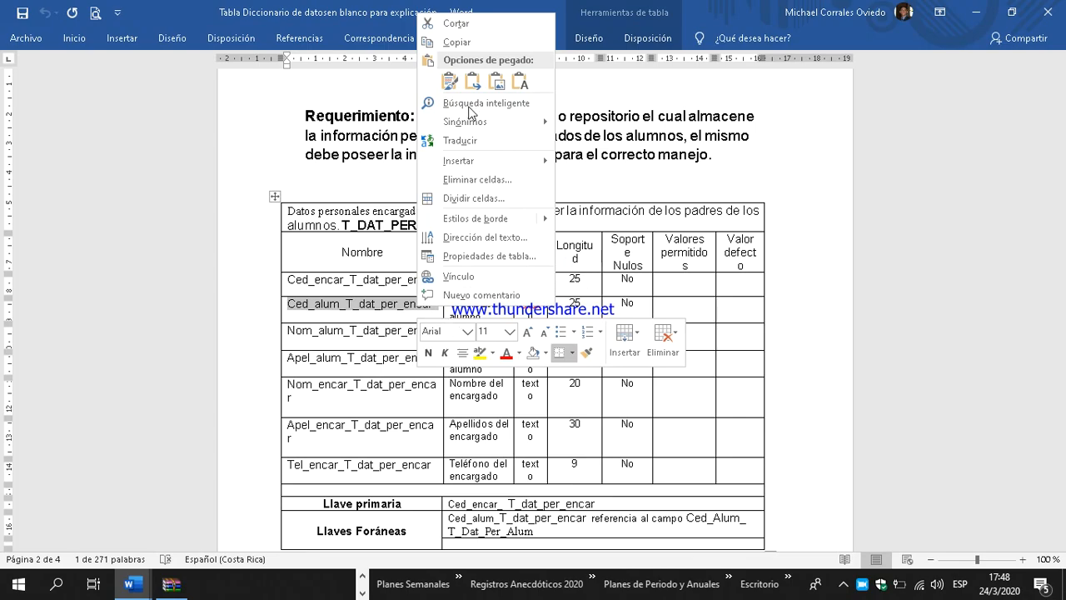
{"action": "left_click", "coordinate": [456, 41]}
{"action": "key", "text": "alt+Tab"}
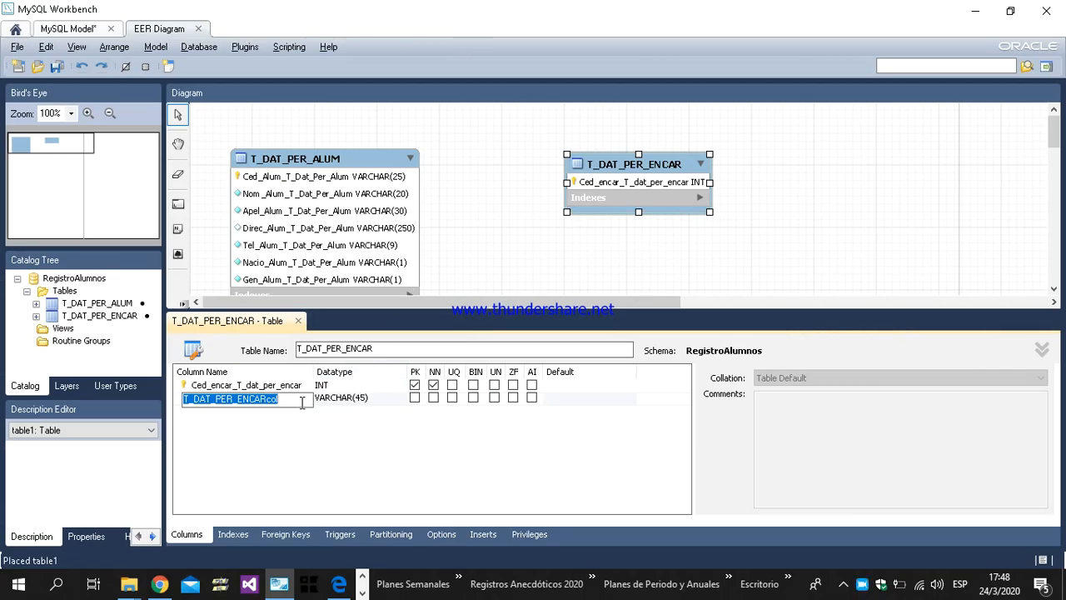
{"action": "key", "text": "ctrl+v"}
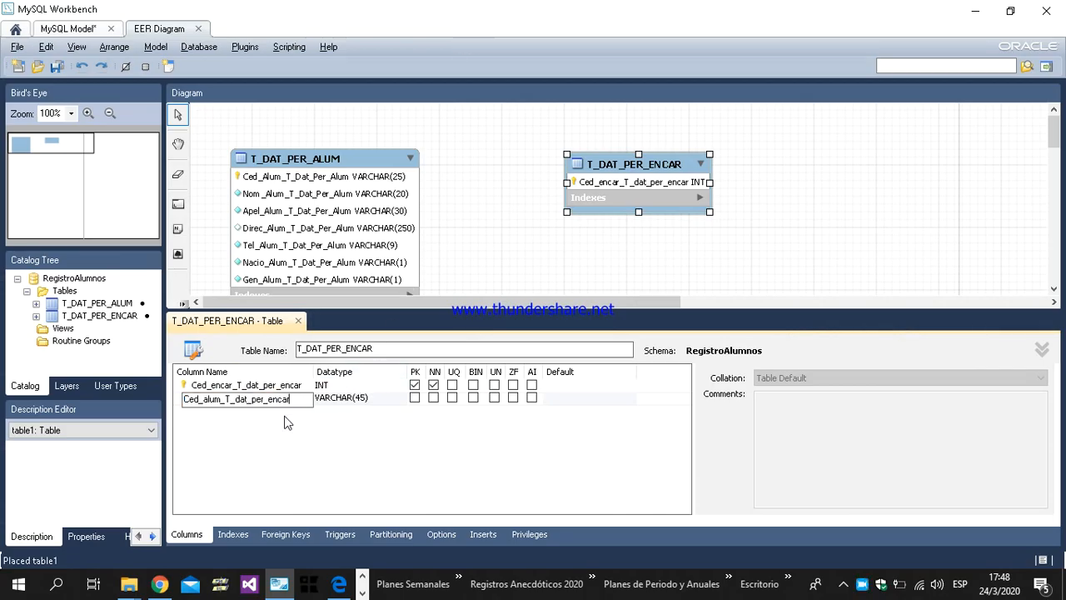
Step: Add the column Nom_alum_T_dat_per_encar to T_DAT_PER_ENCAR, copying its name from the Word data dictionary
{"action": "left_click", "coordinate": [283, 413]}
{"action": "key", "text": "alt+Tab"}
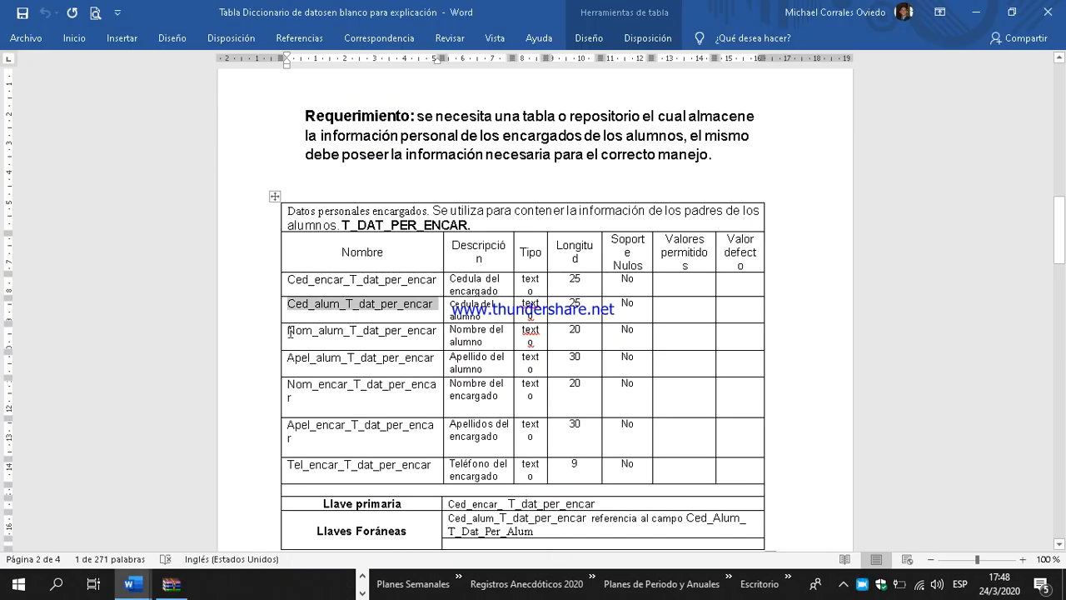
{"action": "left_click_drag", "start_coordinate": [290, 330], "coordinate": [435, 329]}
{"action": "right_click", "coordinate": [413, 335]}
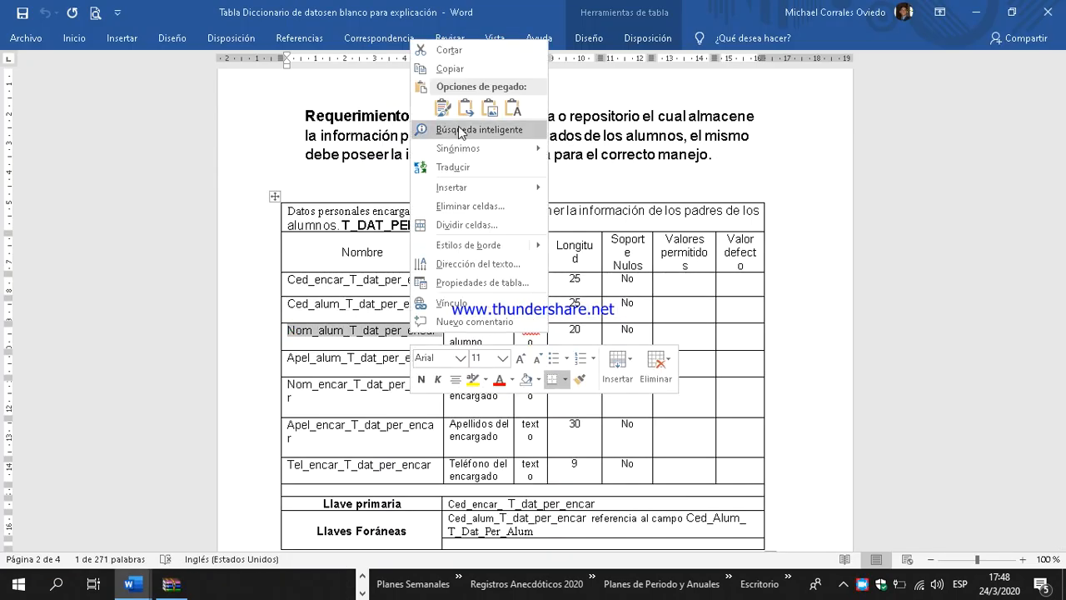
{"action": "left_click", "coordinate": [450, 68]}
{"action": "key", "text": "alt+Tab"}
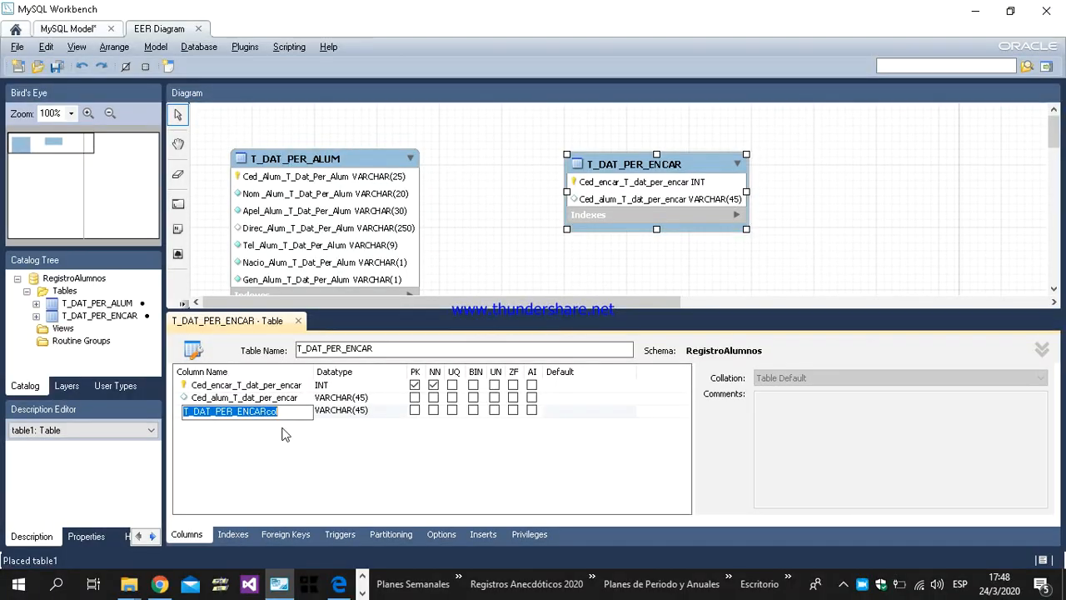
{"action": "key", "text": "ctrl+v"}
{"action": "key", "text": "Return"}
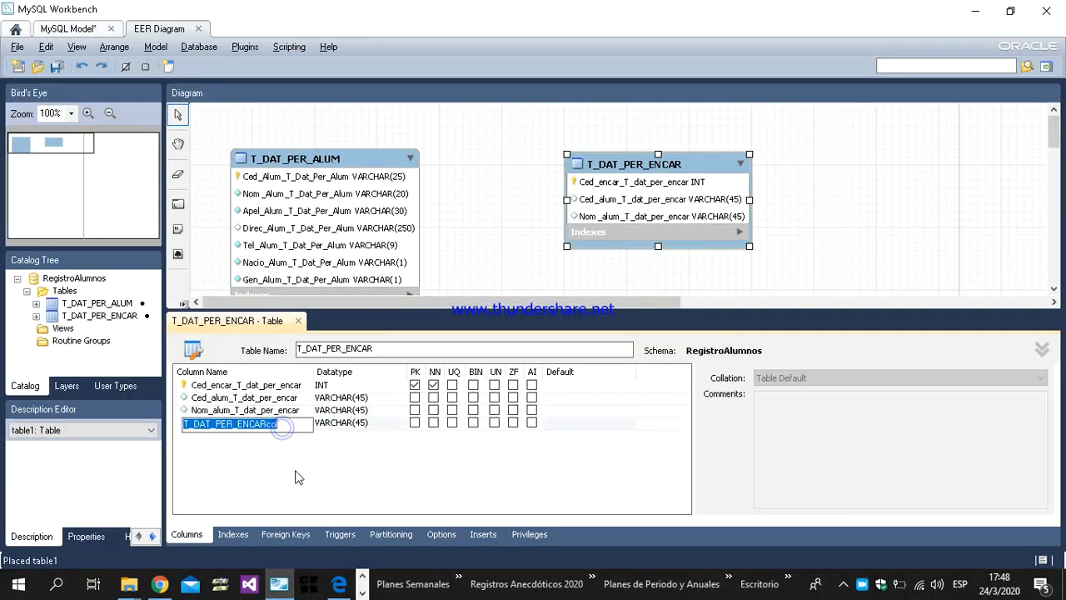
Step: Add the column Apel_alum_T_dat_per_encar to T_DAT_PER_ENCAR, copying its name from the Word data dictionary
{"action": "key", "text": "alt+Tab"}
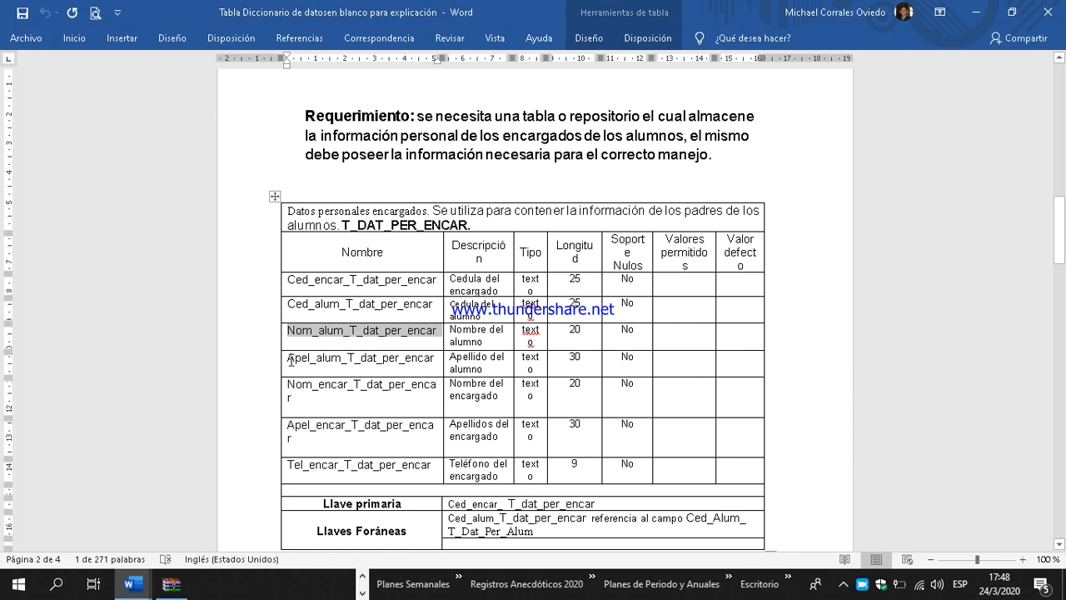
{"action": "left_click_drag", "start_coordinate": [290, 356], "coordinate": [439, 358]}
{"action": "key", "text": "ctrl+c"}
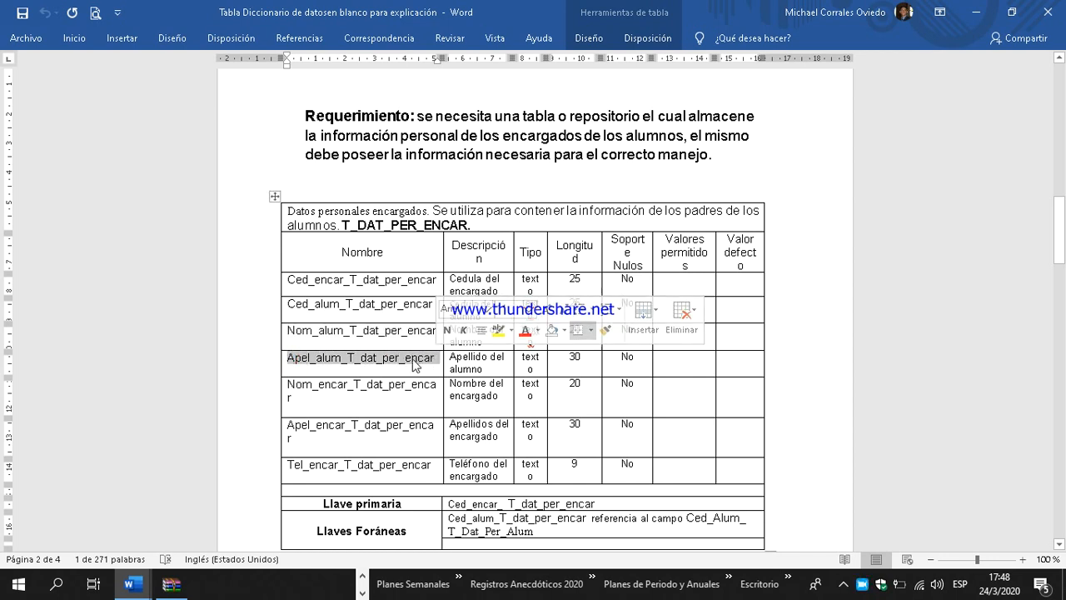
{"action": "right_click", "coordinate": [413, 361]}
{"action": "left_click", "coordinate": [454, 95]}
{"action": "key", "text": "alt+Tab"}
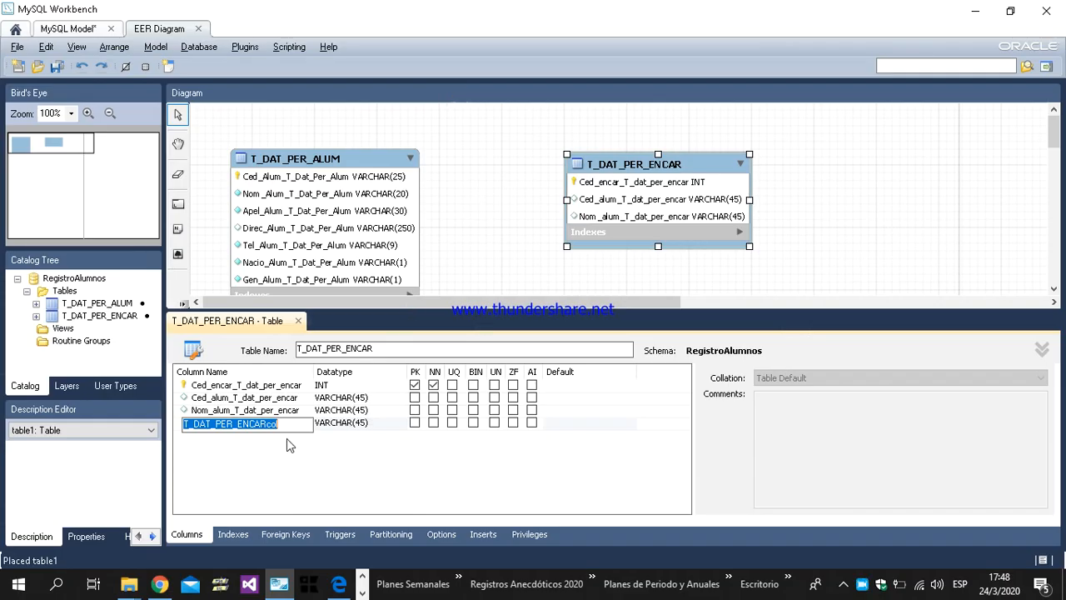
{"action": "key", "text": "ctrl+v"}
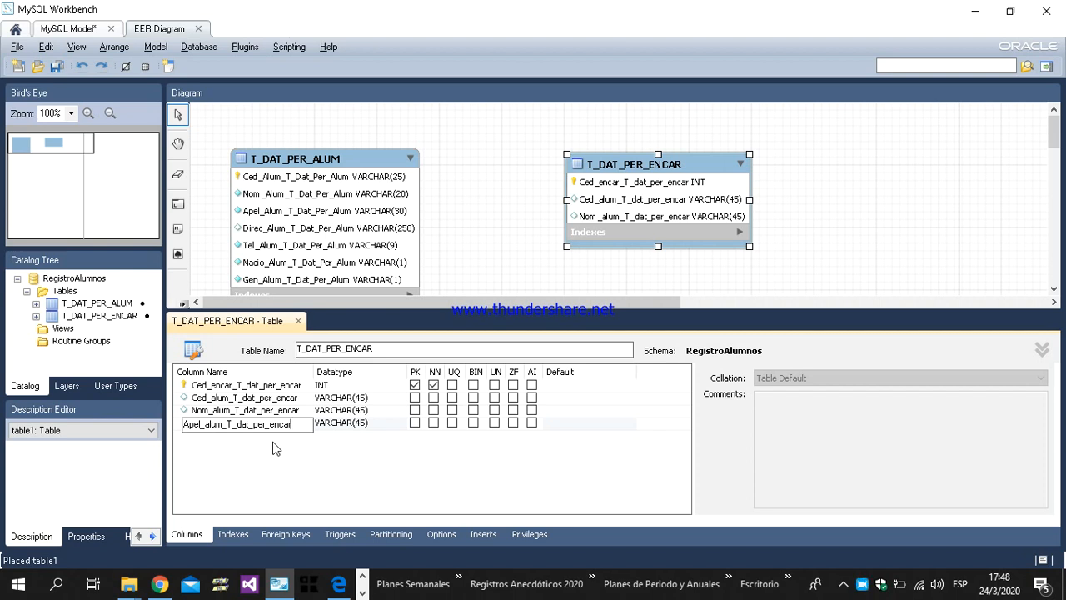
{"action": "key", "text": "Return"}
Step: Add the column Nom_encar_T_dat_per_encar to T_DAT_PER_ENCAR, copying its name from the Word data dictionary
{"action": "key", "text": "alt+Tab"}
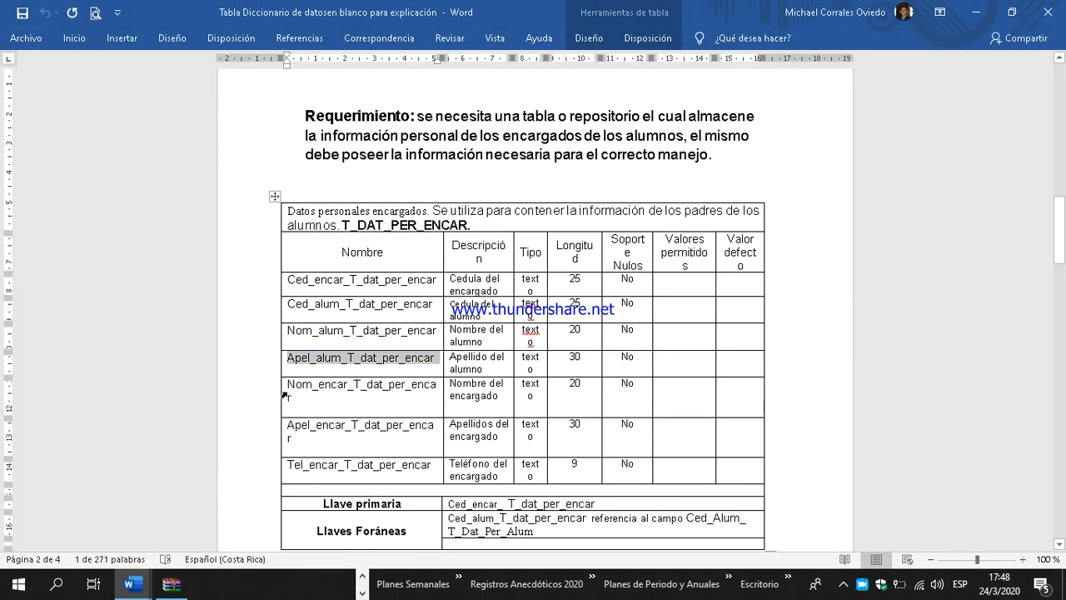
{"action": "left_click", "coordinate": [291, 385]}
{"action": "double_click", "coordinate": [289, 385]}
{"action": "key", "text": "ctrl+c"}
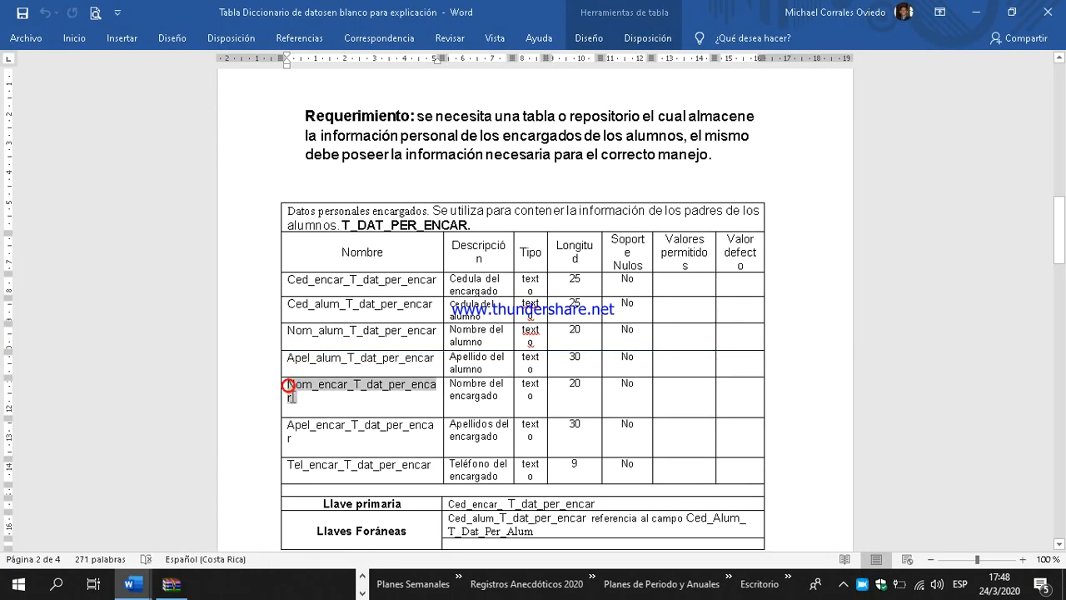
{"action": "right_click", "coordinate": [296, 398]}
{"action": "left_click", "coordinate": [354, 132]}
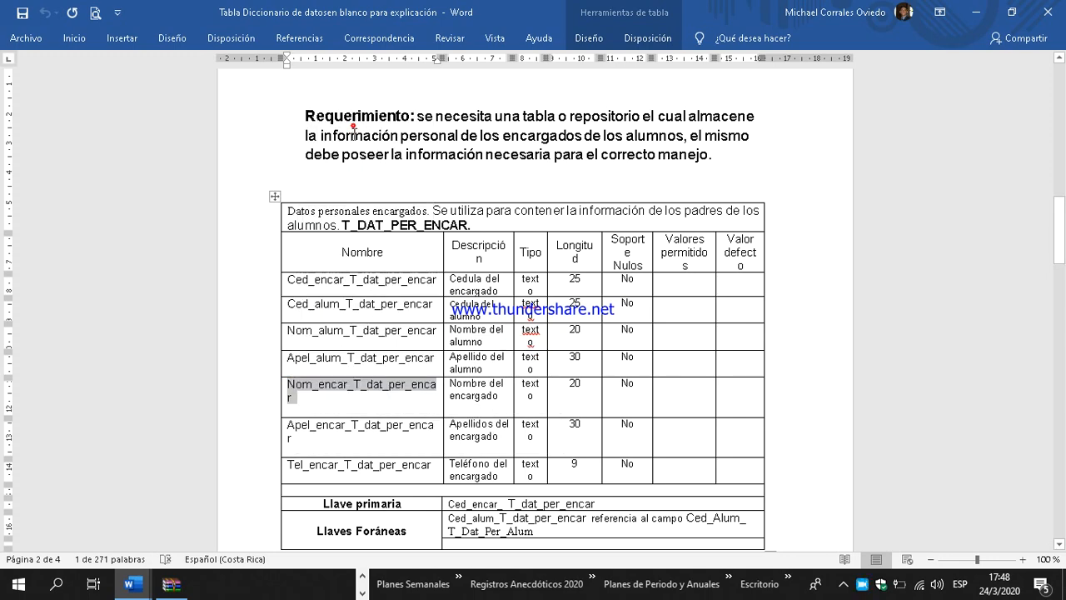
{"action": "key", "text": "alt+Tab"}
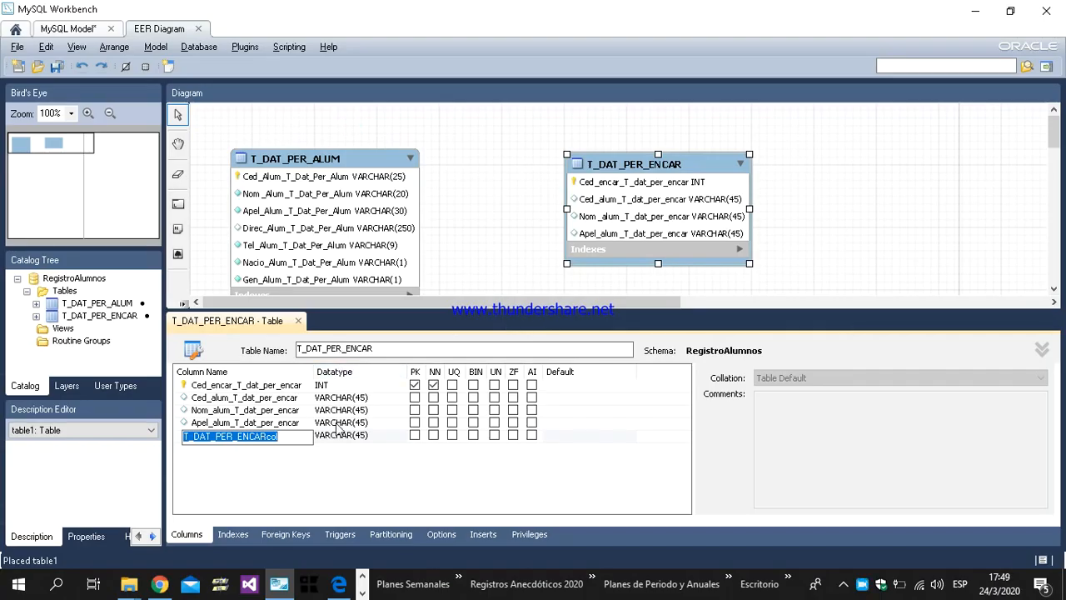
{"action": "key", "text": "ctrl+v"}
{"action": "key", "text": "Return"}
Step: Add the column Apel_encar_T_dat_per_encar to T_DAT_PER_ENCAR, copying its name from the Word data dictionary
{"action": "key", "text": "alt+Tab"}
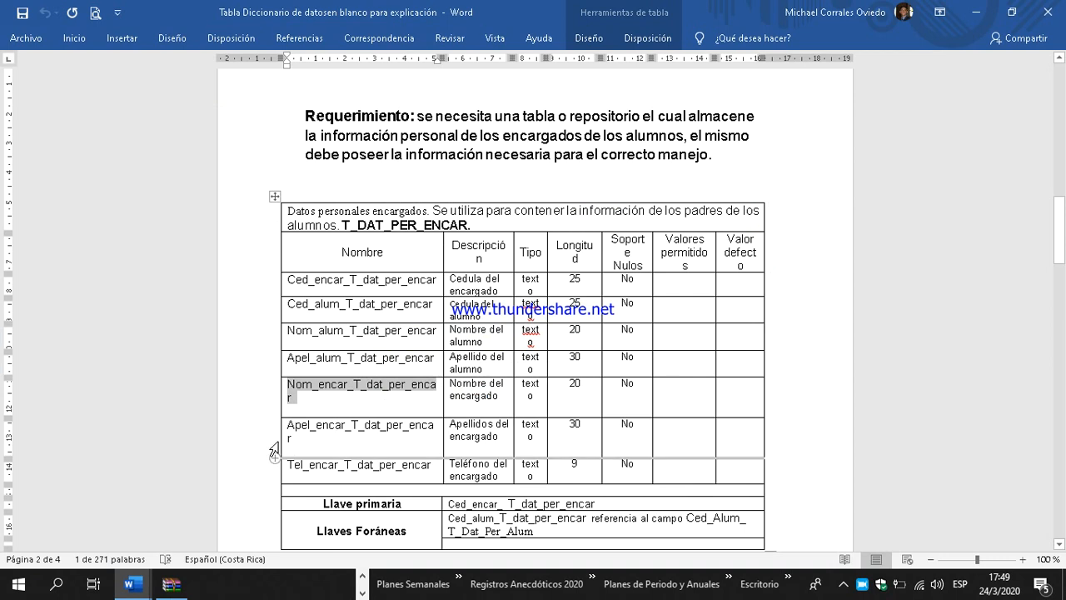
{"action": "double_click", "coordinate": [290, 426]}
{"action": "key", "text": "ctrl+c"}
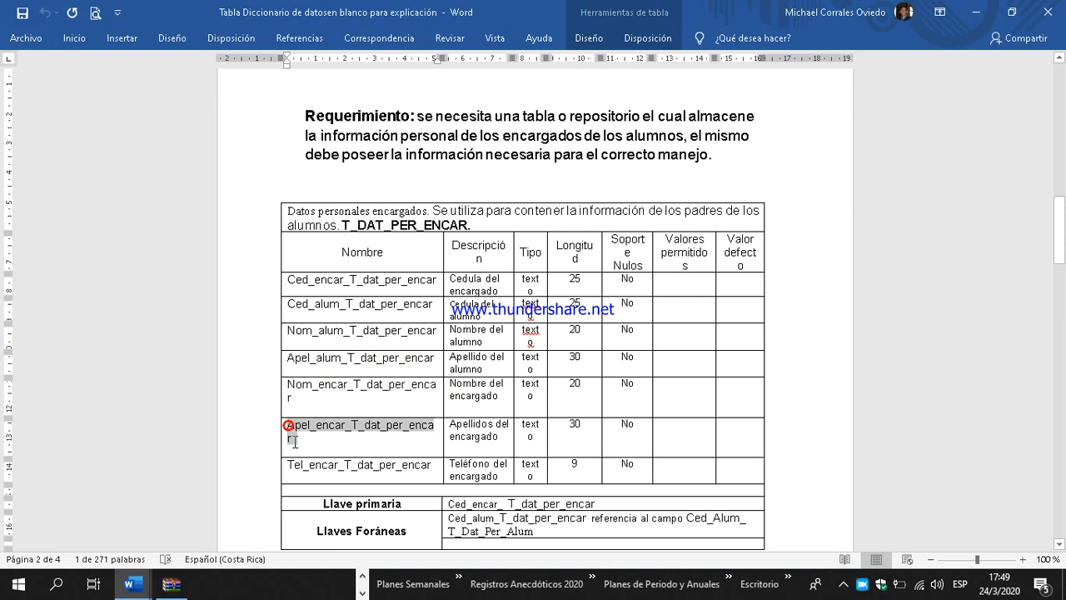
{"action": "right_click", "coordinate": [293, 431]}
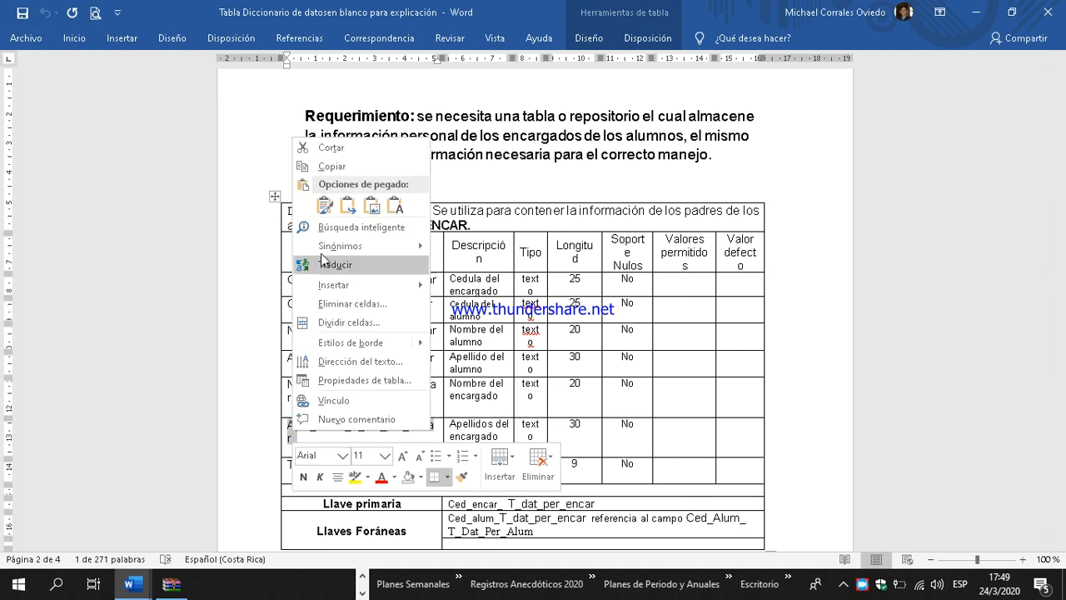
{"action": "left_click", "coordinate": [354, 166]}
{"action": "key", "text": "alt+Tab"}
{"action": "double_click", "coordinate": [258, 448]}
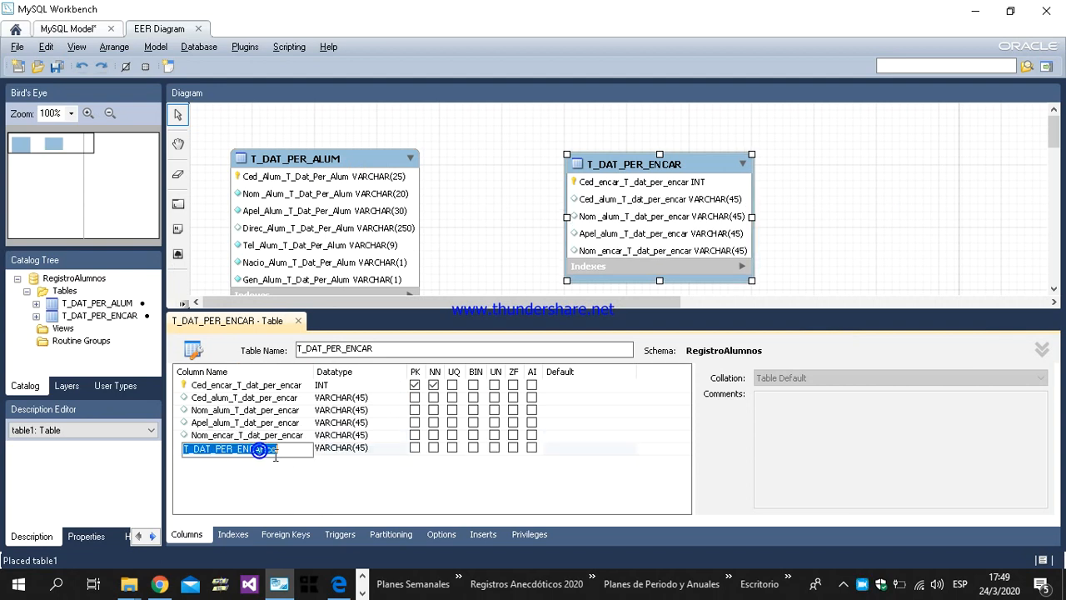
{"action": "key", "text": "ctrl+v"}
Step: Add the column Tel_encar_T_dat_per_encar to T_DAT_PER_ENCAR, copying its name from the Word data dictionary
{"action": "key", "text": "alt+Tab"}
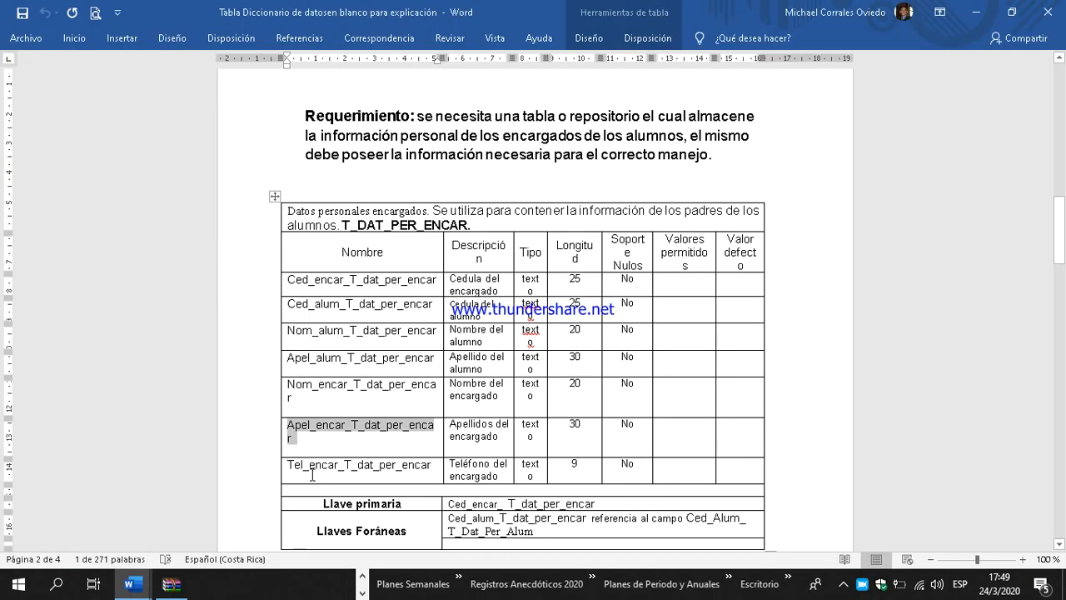
{"action": "left_click_drag", "start_coordinate": [289, 467], "coordinate": [413, 463]}
{"action": "key", "text": "ctrl+c"}
{"action": "right_click", "coordinate": [409, 463]}
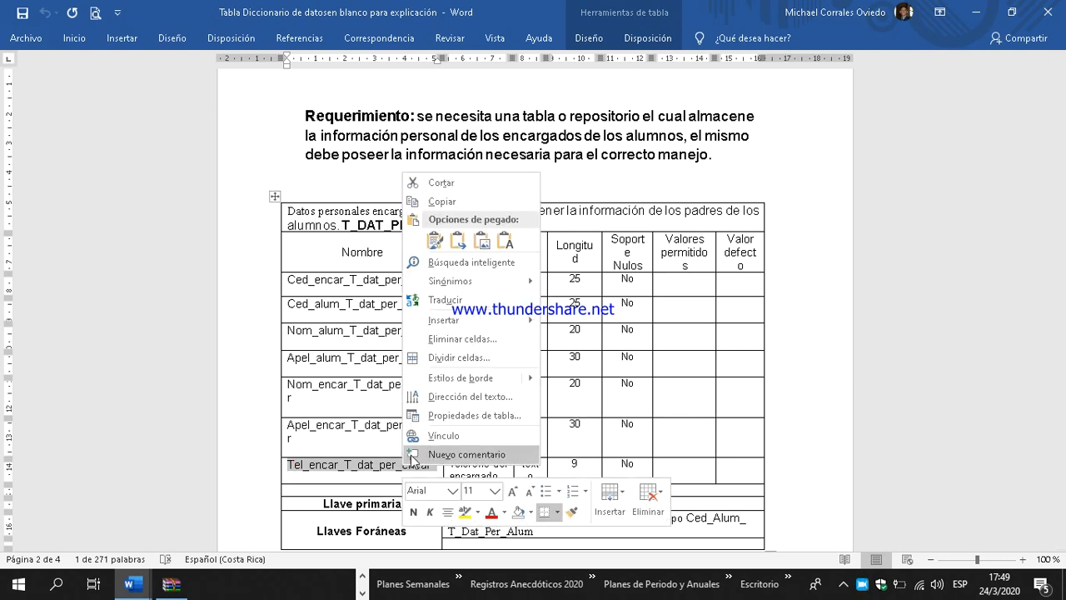
{"action": "left_click", "coordinate": [457, 201]}
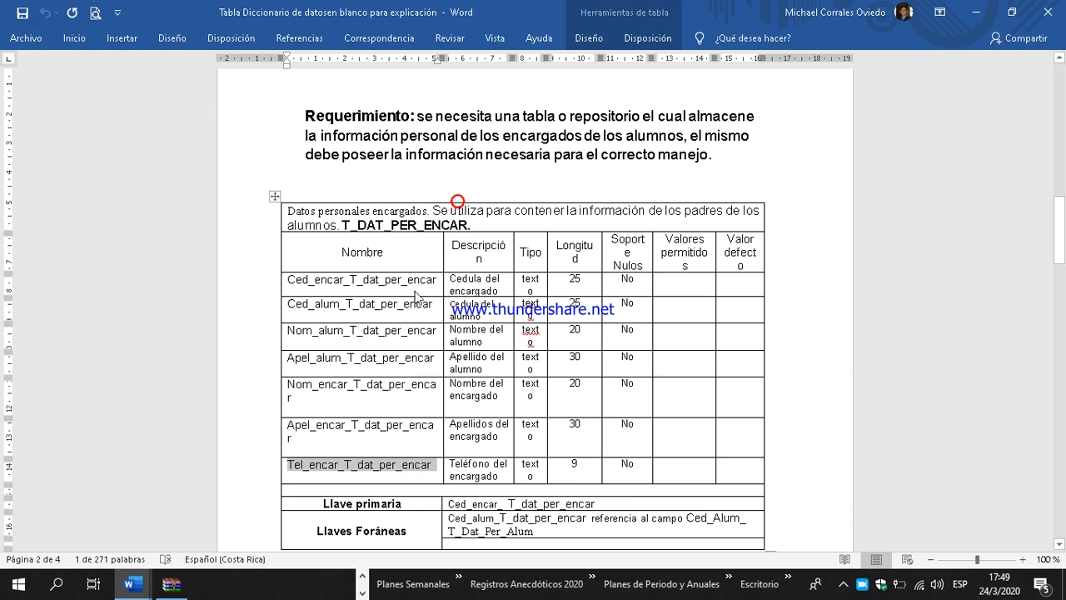
{"action": "key", "text": "alt+Tab"}
{"action": "double_click", "coordinate": [282, 464]}
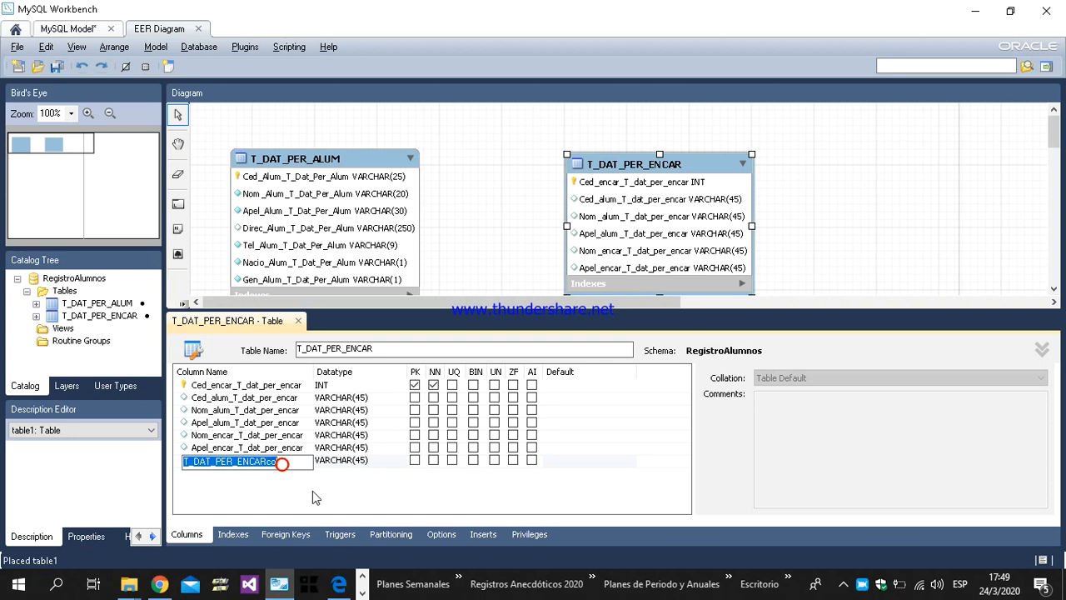
{"action": "key", "text": "ctrl+v"}
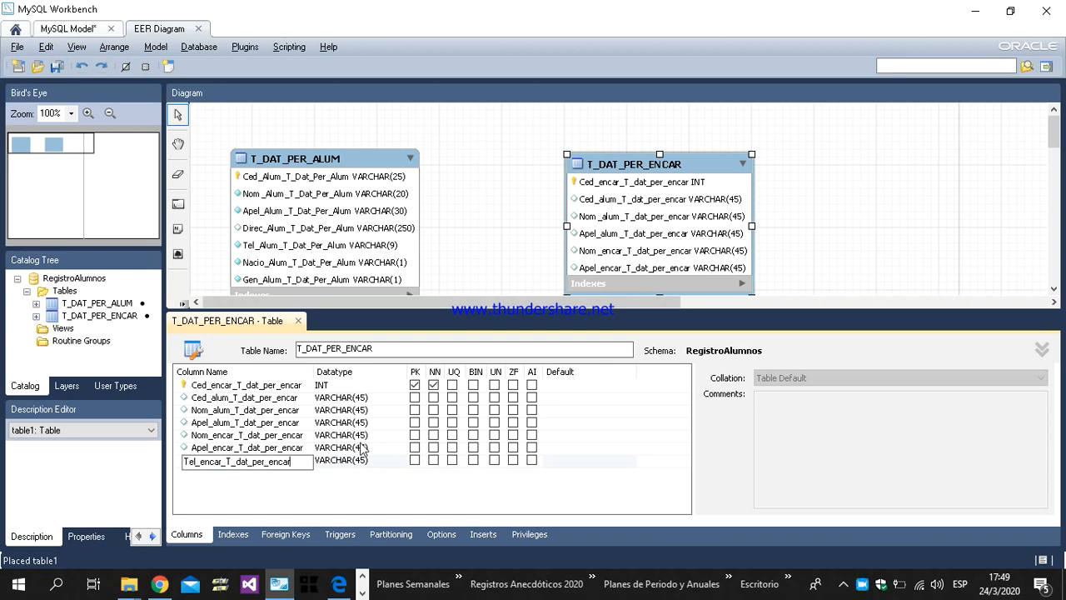
{"action": "left_click", "coordinate": [364, 411]}
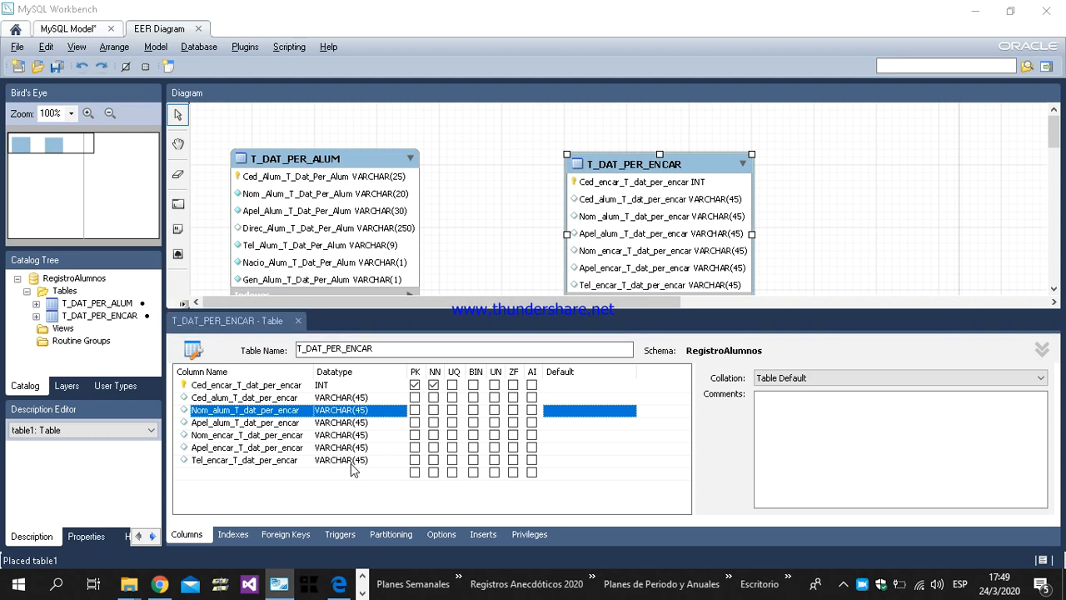
Step: Check the primary key in the Word data dictionary and mark Ced_encar_T_dat_per_encar as unique in T_DAT_PER_ENCAR
{"action": "key", "text": "alt+Tab"}
{"action": "left_click", "coordinate": [595, 279]}
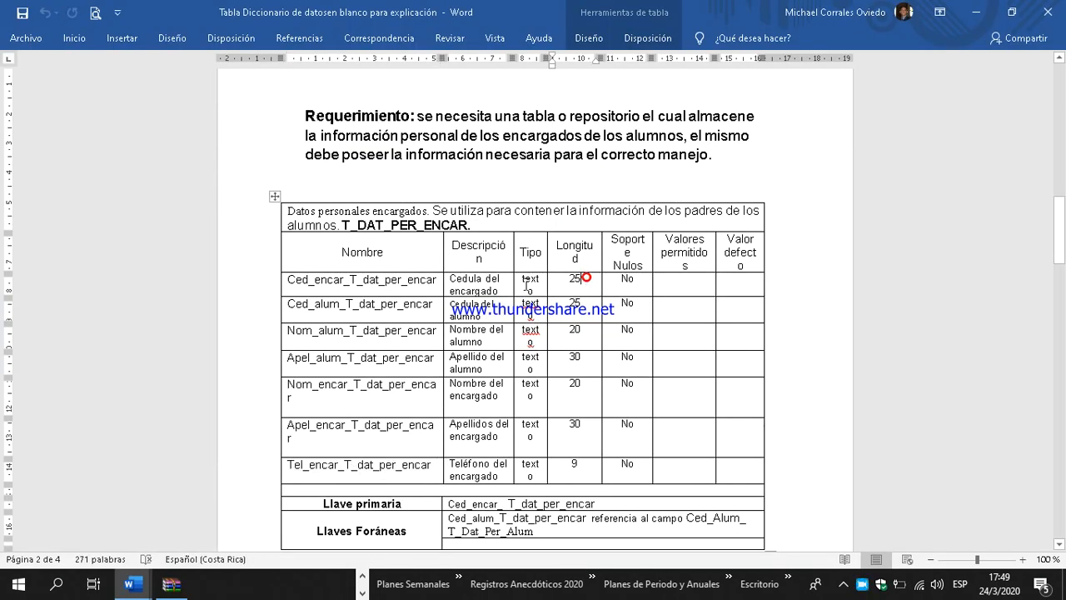
{"action": "double_click", "coordinate": [368, 277]}
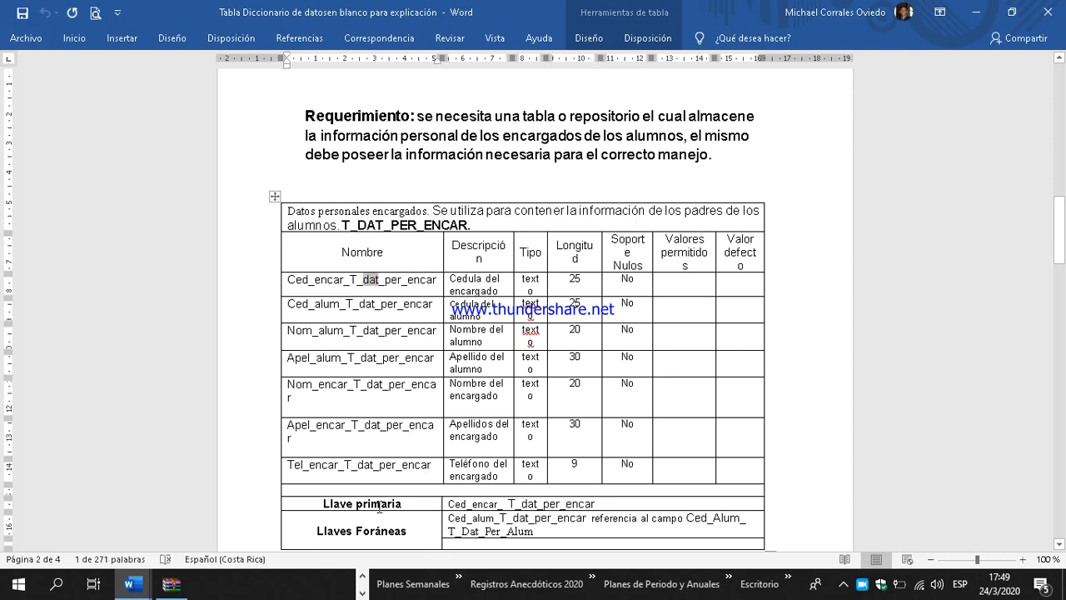
{"action": "left_click", "coordinate": [324, 506]}
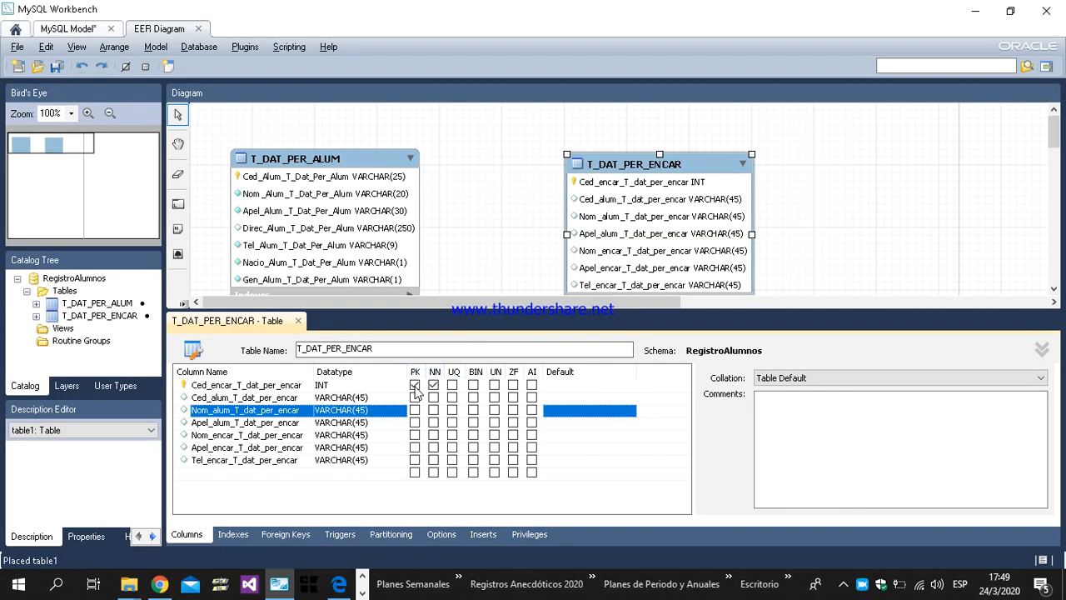
{"action": "left_click", "coordinate": [452, 385]}
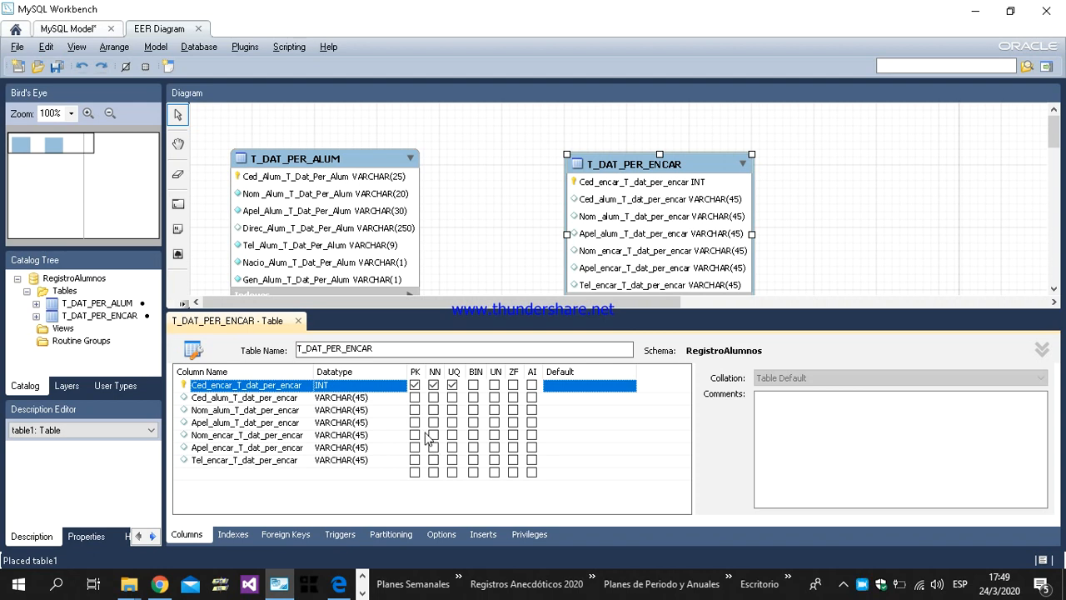
Step: Set the six non-key columns of T_DAT_PER_ENCAR, from Ced_alum to Tel_encar, to not null as the Word dictionary specifies
{"action": "key", "text": "alt+Tab"}
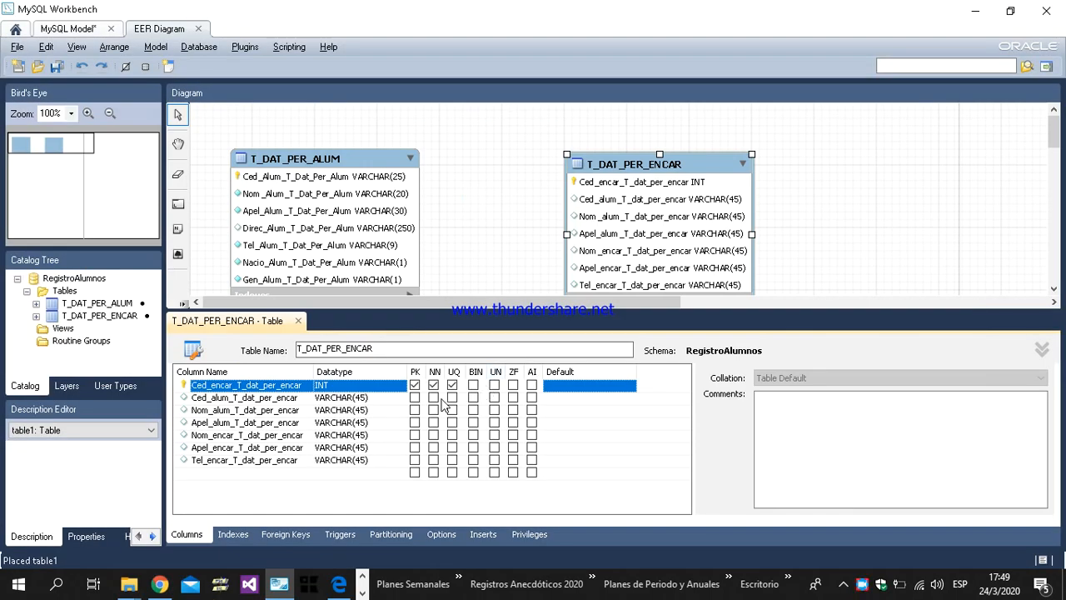
{"action": "left_click", "coordinate": [433, 398]}
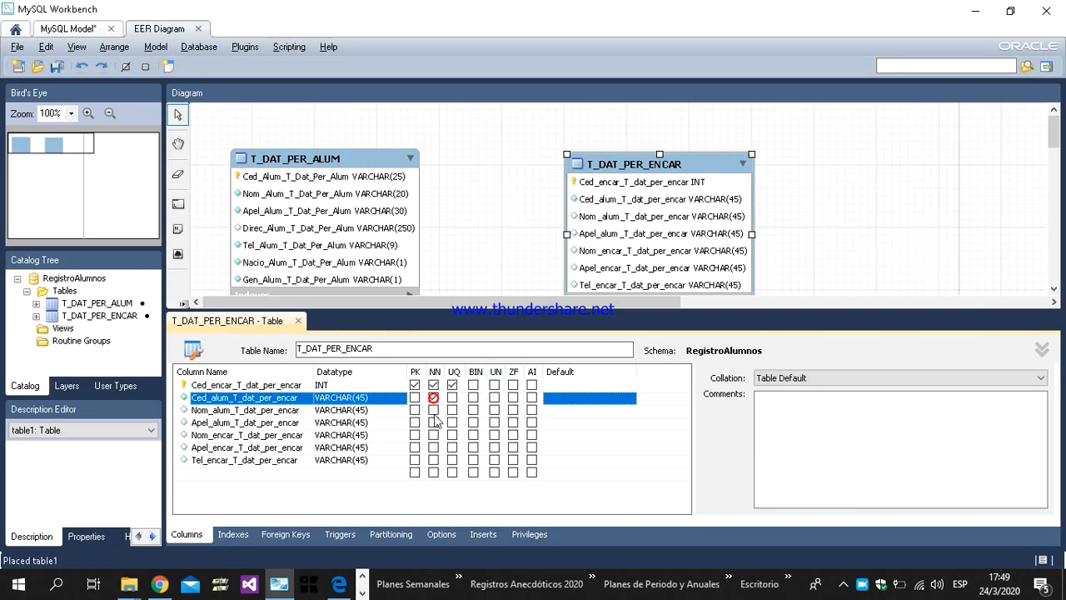
{"action": "left_click", "coordinate": [433, 410]}
{"action": "left_click", "coordinate": [433, 422]}
{"action": "left_click", "coordinate": [433, 435]}
{"action": "left_click", "coordinate": [434, 447]}
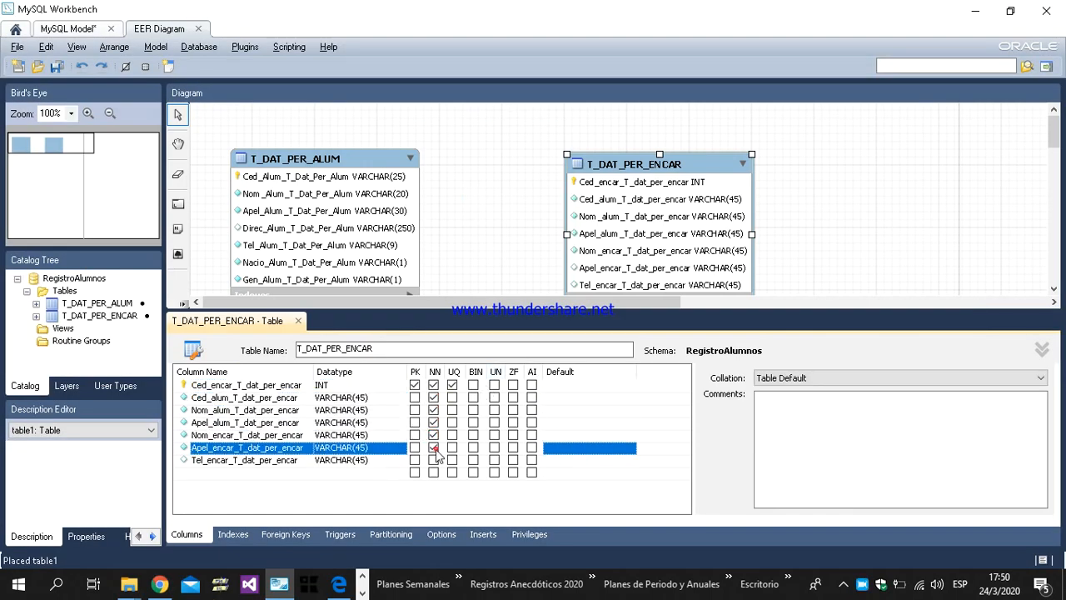
{"action": "left_click", "coordinate": [433, 460]}
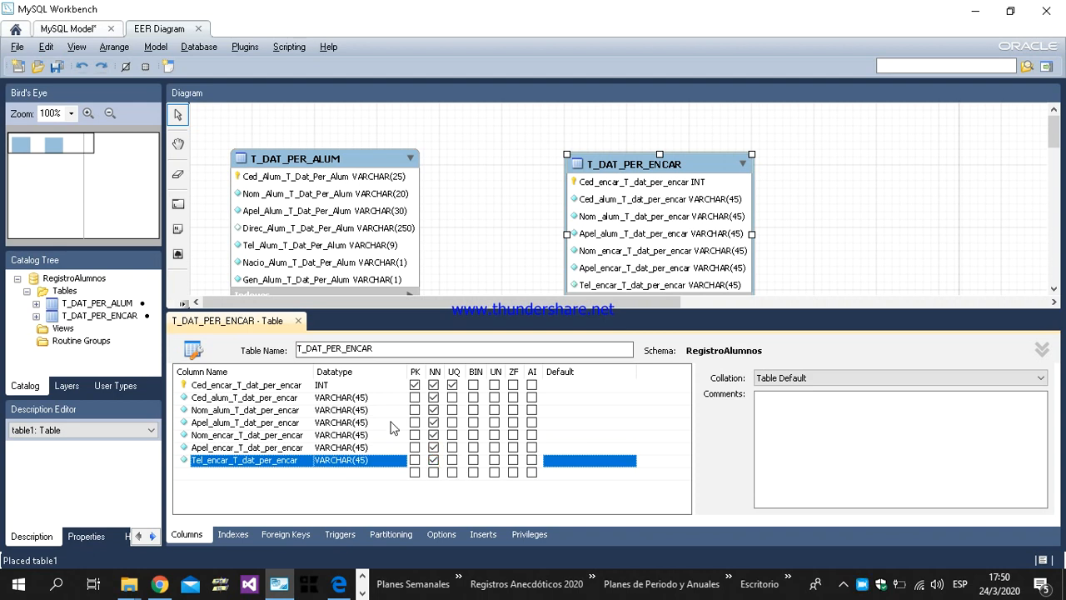
Step: Set the datatype of the primary key column Ced_encar_T_dat_per_encar to VARCHAR(25), per the Word data dictionary
{"action": "left_click", "coordinate": [363, 399]}
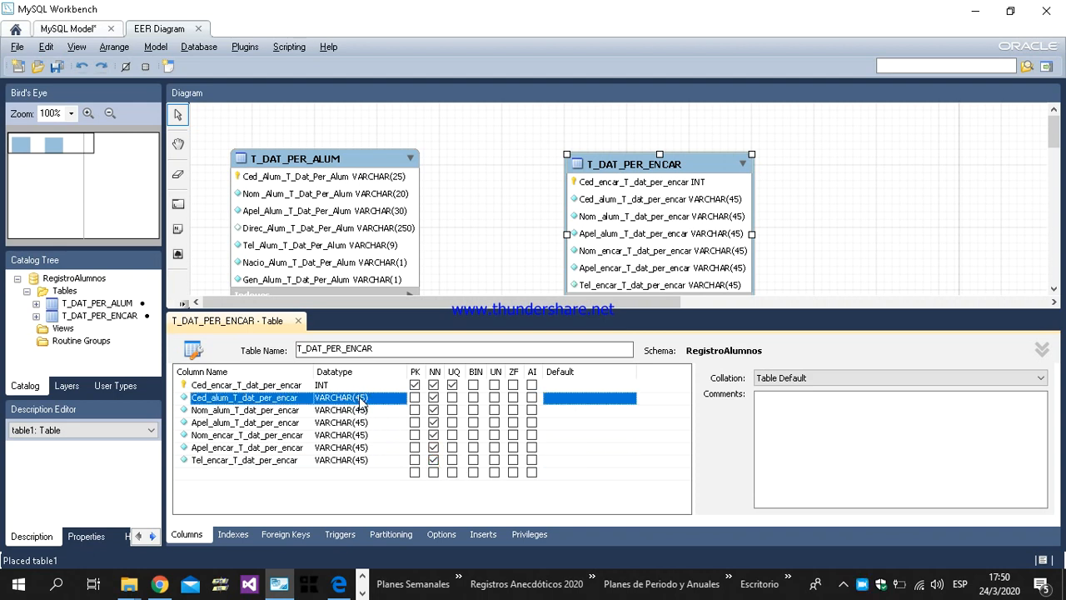
{"action": "key", "text": "alt+Tab"}
{"action": "key", "text": "alt+Tab"}
{"action": "double_click", "coordinate": [350, 385]}
{"action": "left_click", "coordinate": [400, 388]}
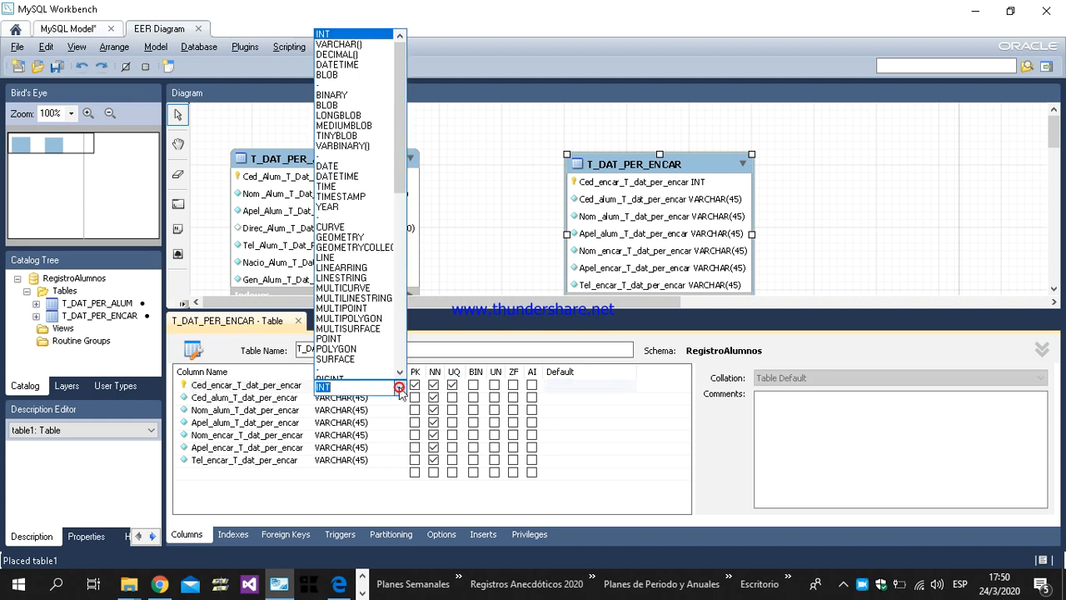
{"action": "left_click", "coordinate": [337, 44]}
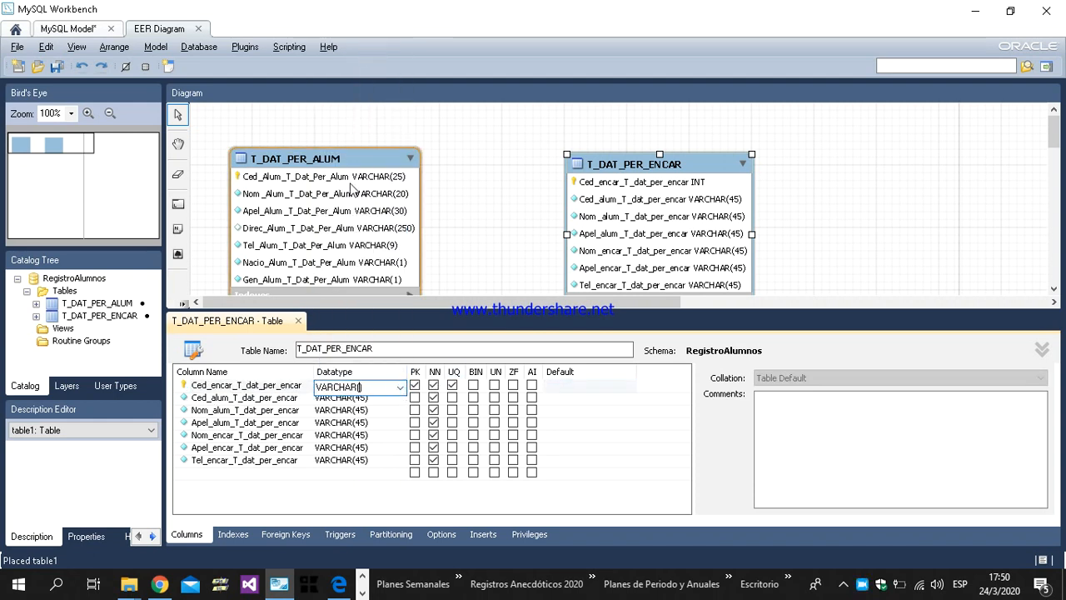
{"action": "type", "text": "25"}
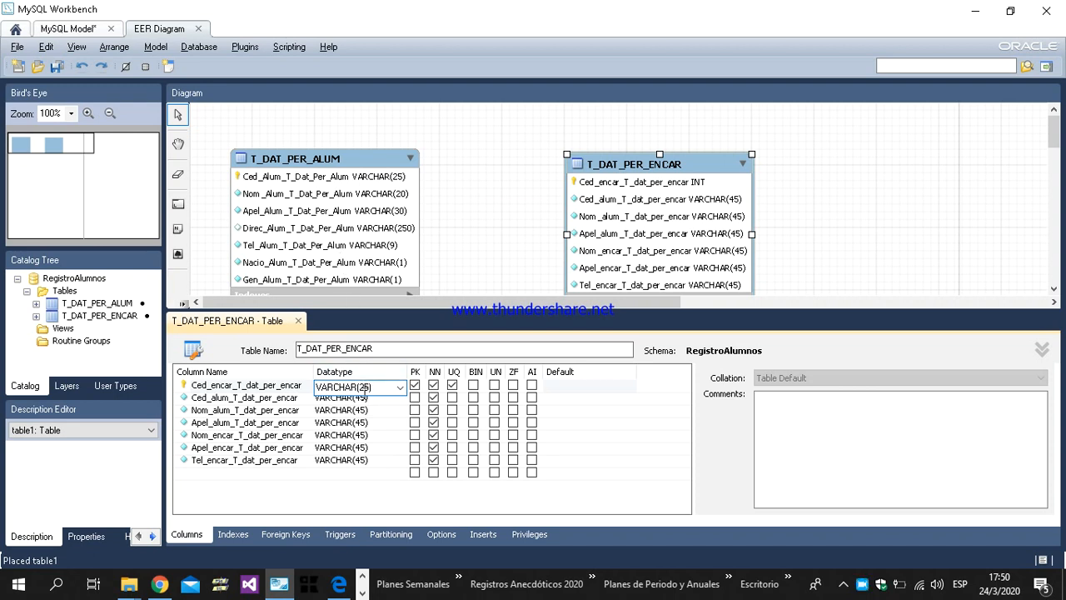
Step: Set the datatype of Ced_alum_T_dat_per_encar to VARCHAR(25)
{"action": "left_click", "coordinate": [366, 398]}
{"action": "left_click", "coordinate": [369, 400]}
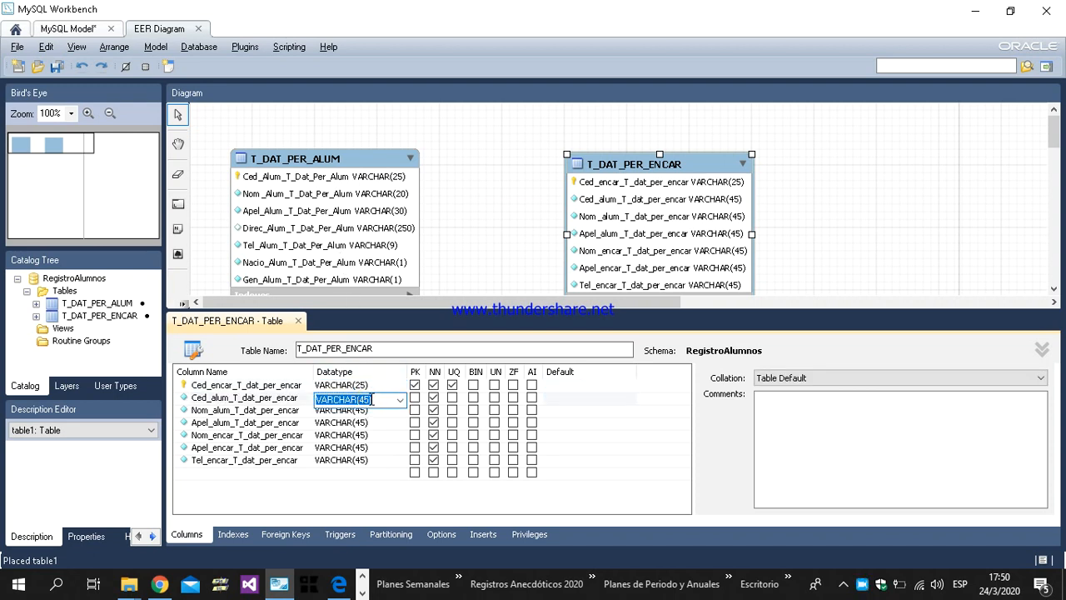
{"action": "left_click", "coordinate": [385, 402]}
{"action": "key", "text": "BackSpace"}
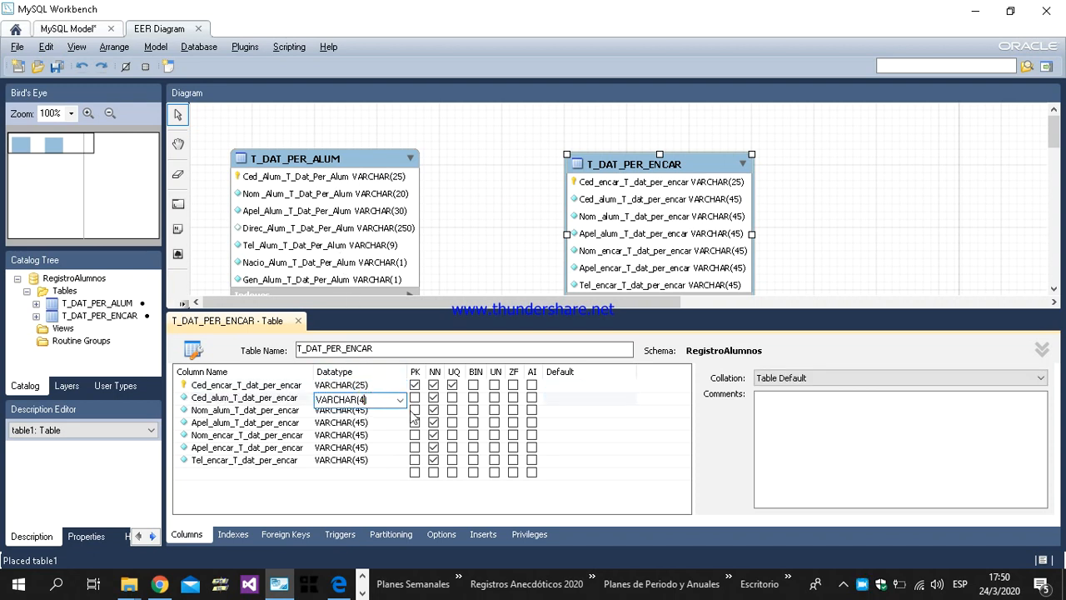
{"action": "type", "text": "25"}
{"action": "left_click", "coordinate": [329, 425]}
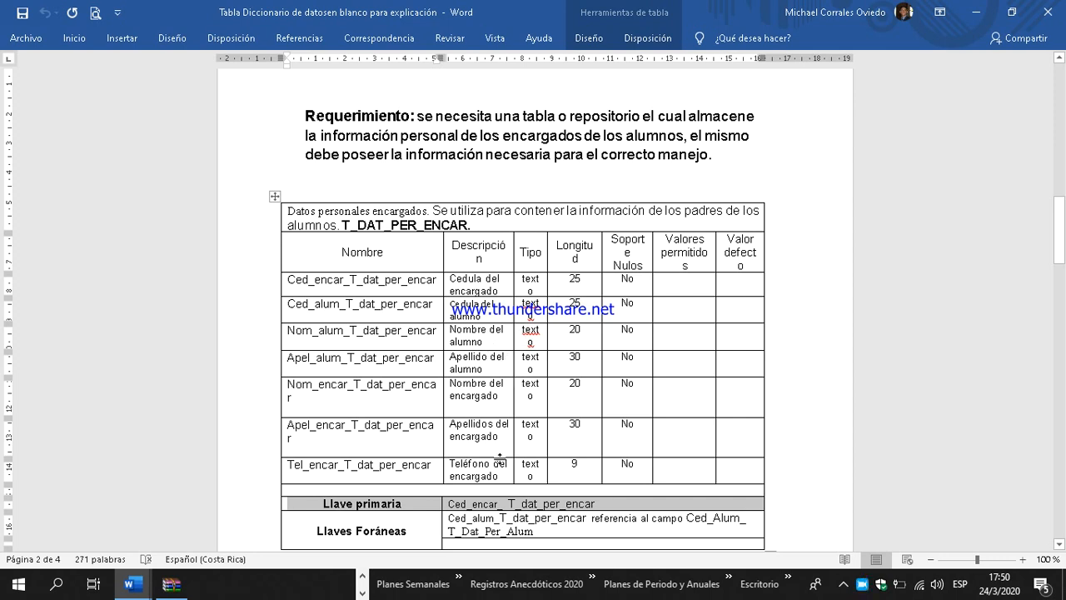
Step: Set the datatype of Nom_alum_T_dat_per_encar to VARCHAR(20), per the length in the Word data dictionary
{"action": "key", "text": "alt+Tab"}
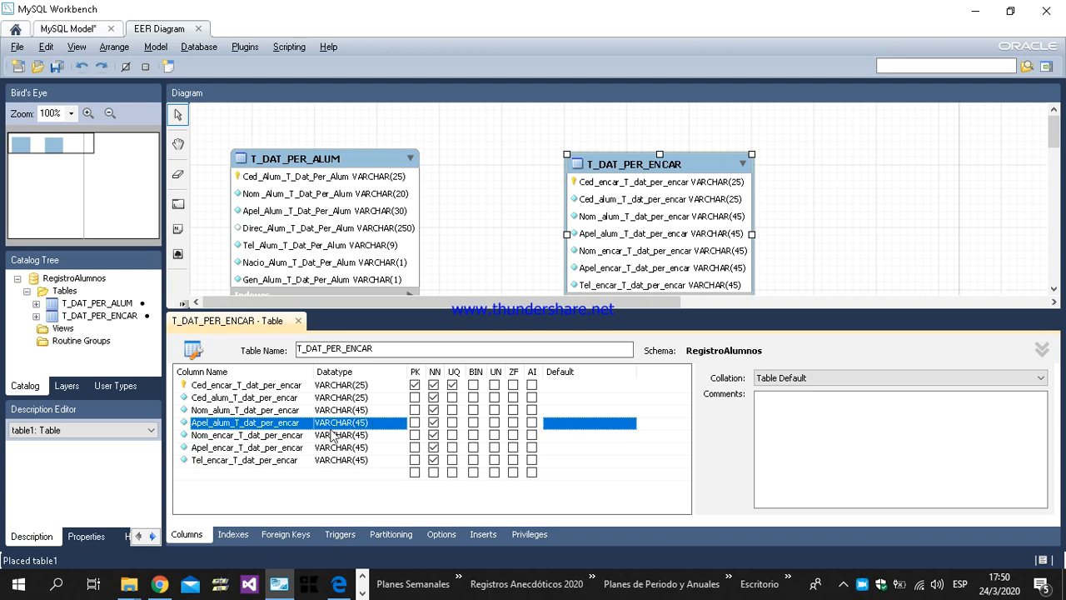
{"action": "left_click", "coordinate": [364, 410]}
{"action": "left_click", "coordinate": [364, 412]}
{"action": "left_click", "coordinate": [371, 411]}
{"action": "key", "text": "BackSpace"}
{"action": "key", "text": "BackSpace"}
{"action": "key", "text": "BackSpace"}
{"action": "type", "text": "2"}
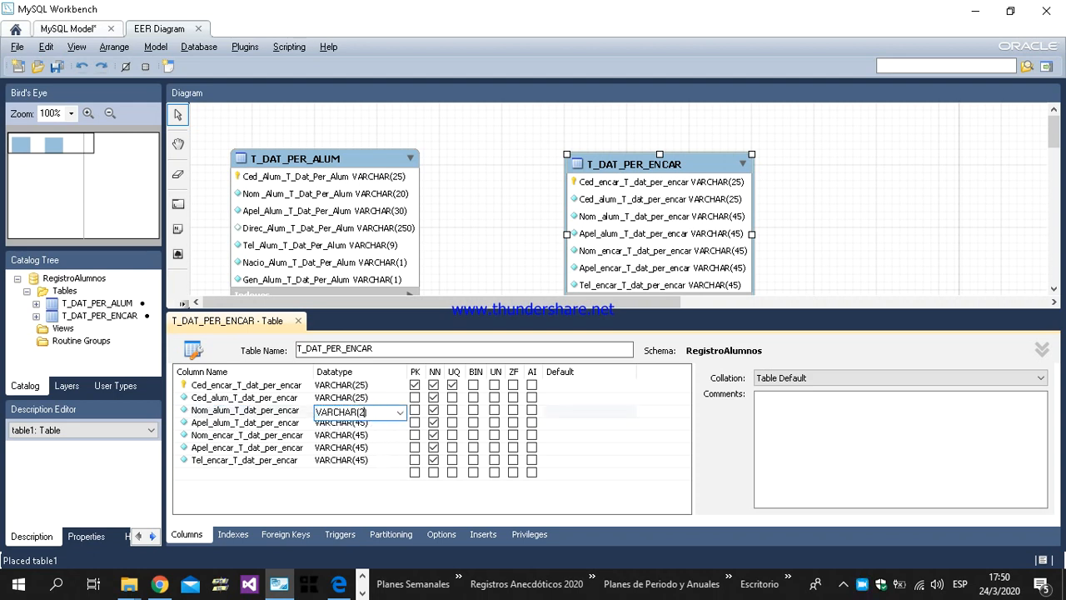
Step: Set the datatype of Apel_alum_T_dat_per_encar to VARCHAR(30)
{"action": "left_click", "coordinate": [366, 423]}
{"action": "left_click", "coordinate": [367, 423]}
{"action": "left_click", "coordinate": [372, 424]}
{"action": "key", "text": "BackSpace"}
{"action": "key", "text": "BackSpace"}
{"action": "key", "text": "BackSpace"}
{"action": "type", "text": "3"}
Step: Set the datatype of Nom_encar_T_dat_per_encar to VARCHAR(20)
{"action": "left_click", "coordinate": [366, 436]}
{"action": "left_click", "coordinate": [365, 436]}
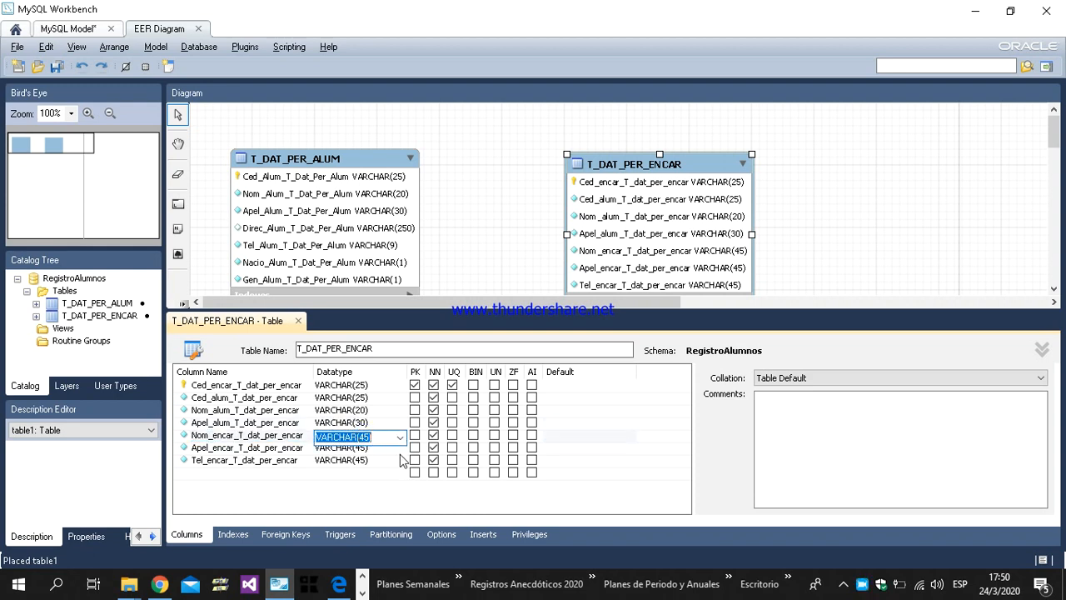
{"action": "left_click", "coordinate": [366, 436]}
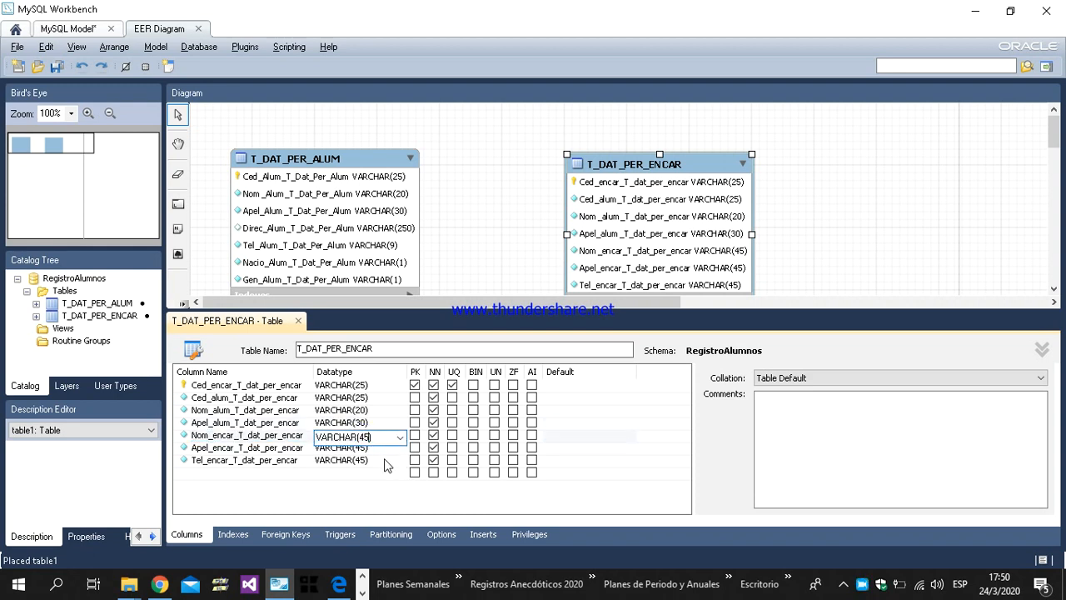
{"action": "type", "text": "20"}
Step: Set the datatype of Apel_encar_T_dat_per_encar to VARCHAR(30)
{"action": "left_click", "coordinate": [366, 449]}
{"action": "left_click", "coordinate": [366, 449]}
{"action": "left_click", "coordinate": [367, 448]}
{"action": "type", "text": "430"}
Step: Set the datatype of Tel_encar_T_dat_per_encar to VARCHAR(9) and close the T_DAT_PER_ENCAR table editor
{"action": "left_click", "coordinate": [373, 458]}
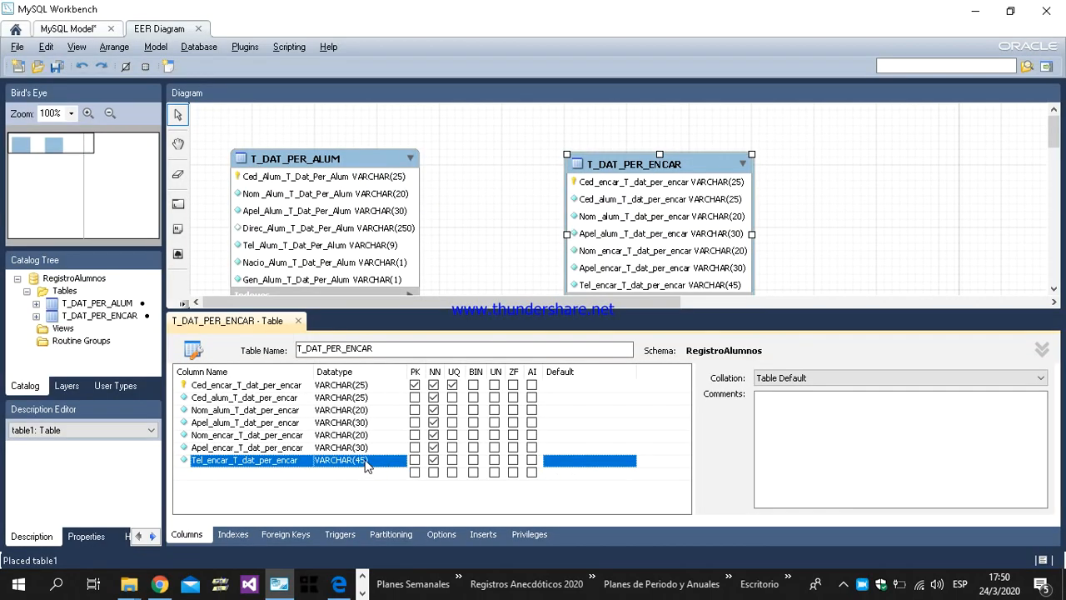
{"action": "left_click", "coordinate": [362, 465]}
{"action": "left_click", "coordinate": [369, 463]}
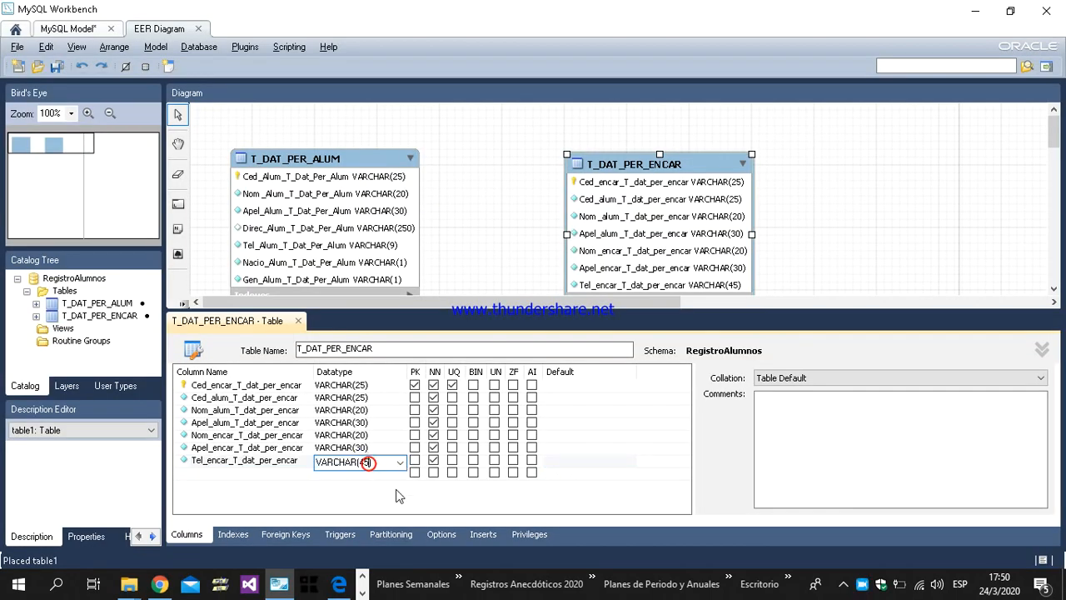
{"action": "key", "text": "BackSpace"}
{"action": "key", "text": "BackSpace"}
{"action": "type", "text": "9"}
{"action": "left_click", "coordinate": [407, 492]}
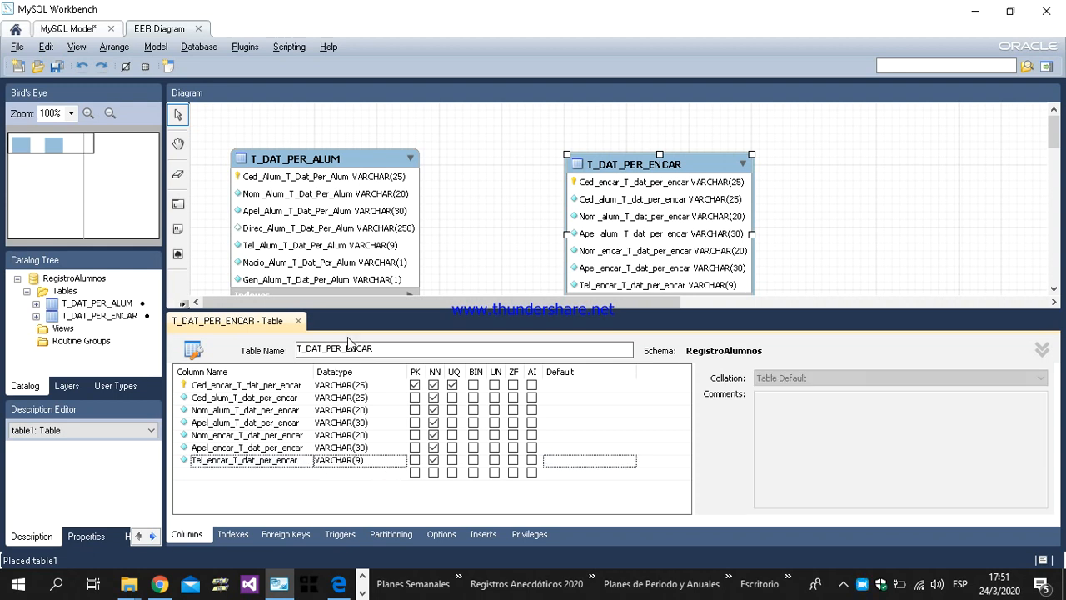
{"action": "left_click", "coordinate": [298, 321]}
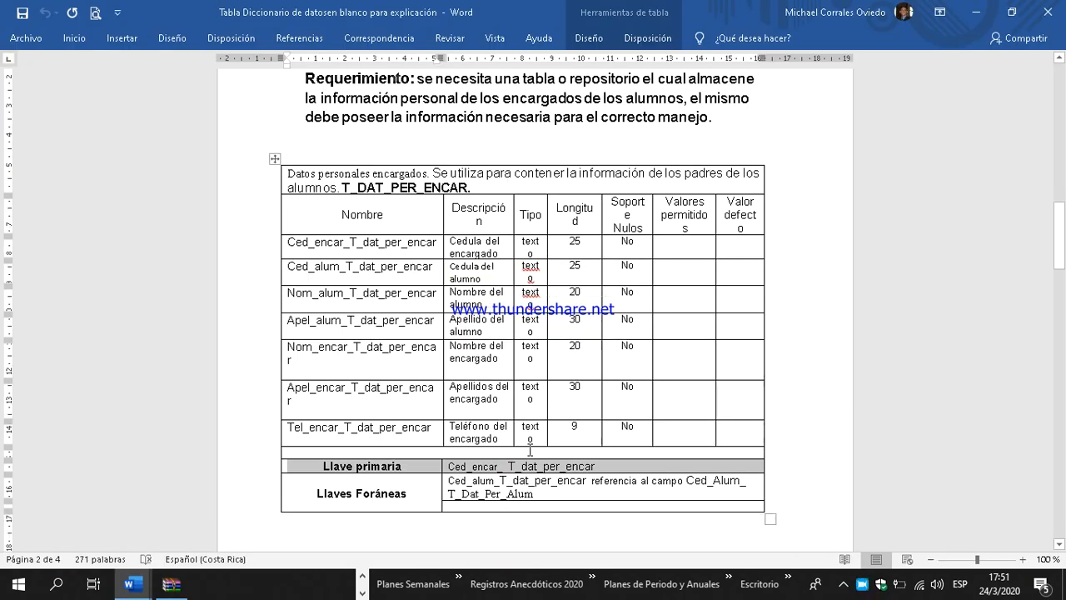
Step: Examine the foreign key definition of T_DAT_PER_ENCAR in the Word data dictionary and the T_DAT_PER_ALUM field it references
{"action": "left_click_drag", "start_coordinate": [534, 457], "coordinate": [450, 444]}
{"action": "scroll", "coordinate": [476, 359], "scroll_direction": "up", "scroll_amount": 5}
{"action": "scroll", "coordinate": [477, 359], "scroll_direction": "up", "scroll_amount": 7}
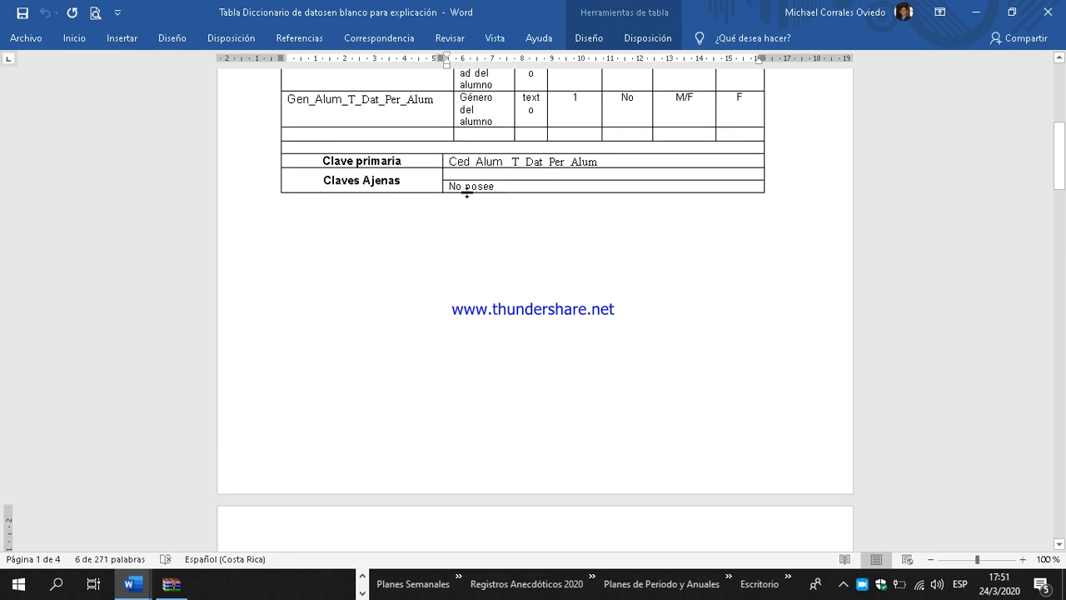
{"action": "scroll", "coordinate": [517, 333], "scroll_direction": "down", "scroll_amount": 10}
{"action": "scroll", "coordinate": [523, 353], "scroll_direction": "down", "scroll_amount": 3}
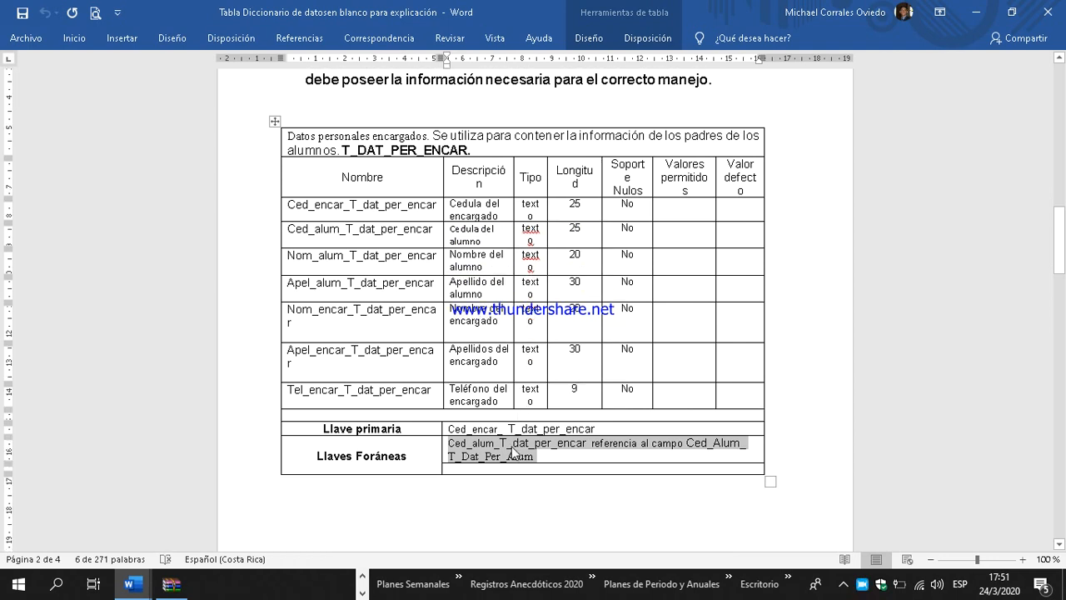
{"action": "left_click", "coordinate": [498, 449]}
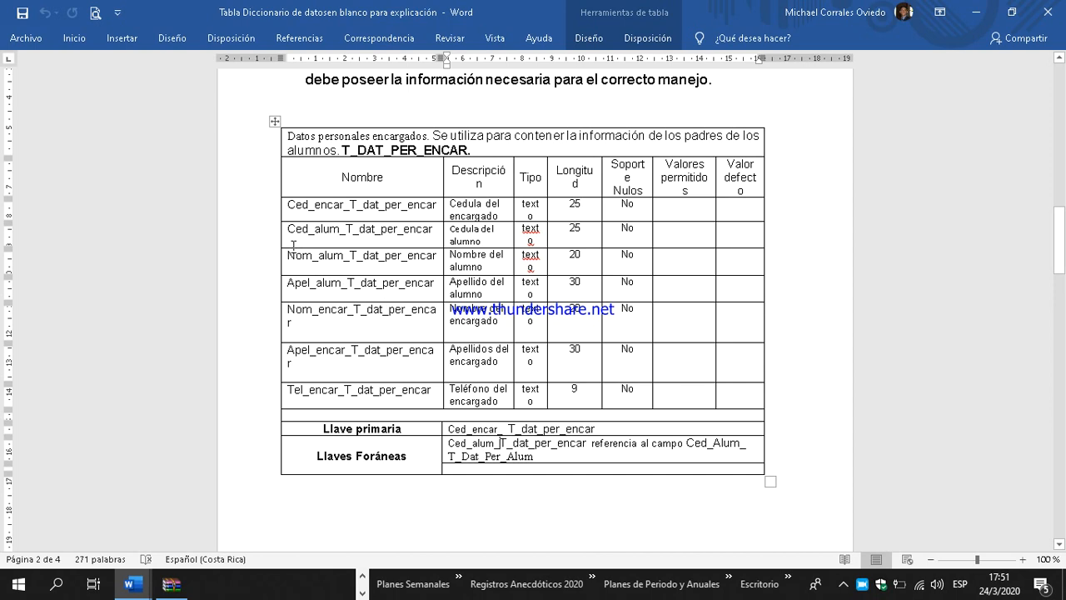
{"action": "left_click_drag", "start_coordinate": [287, 231], "coordinate": [434, 228]}
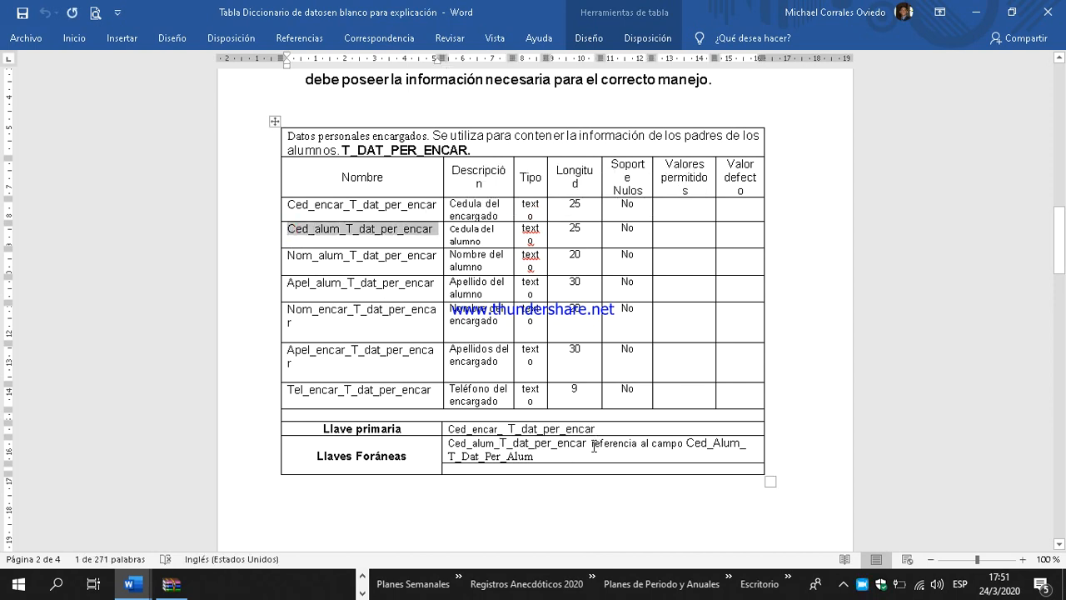
{"action": "left_click_drag", "start_coordinate": [687, 442], "coordinate": [537, 457]}
{"action": "scroll", "coordinate": [533, 391], "scroll_direction": "up", "scroll_amount": 9}
{"action": "scroll", "coordinate": [494, 391], "scroll_direction": "up", "scroll_amount": 7}
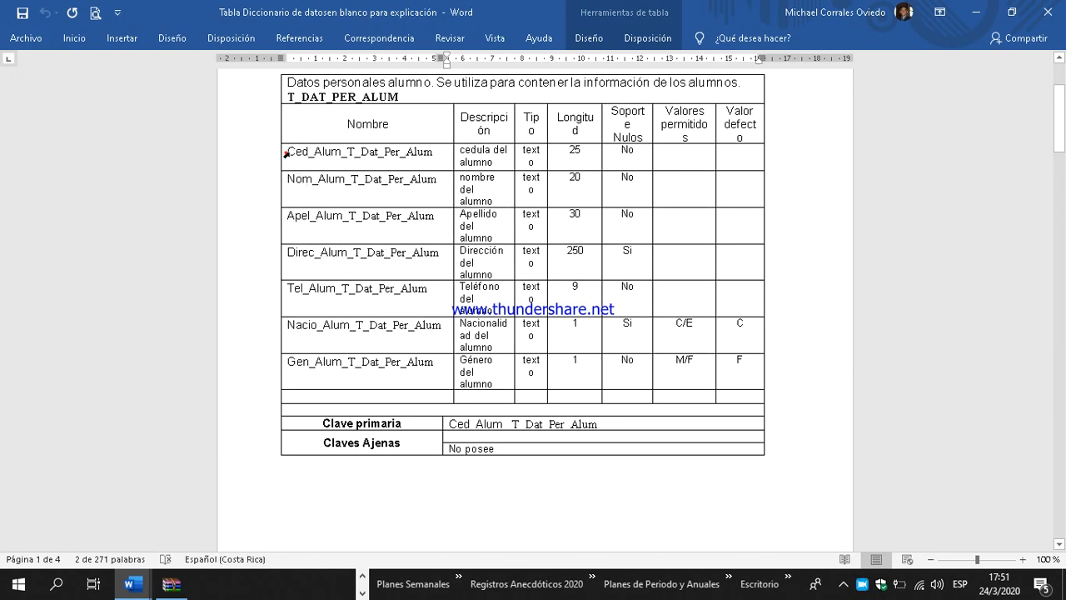
{"action": "left_click", "coordinate": [287, 154]}
{"action": "scroll", "coordinate": [384, 322], "scroll_direction": "down", "scroll_amount": 7}
{"action": "scroll", "coordinate": [407, 360], "scroll_direction": "down", "scroll_amount": 11}
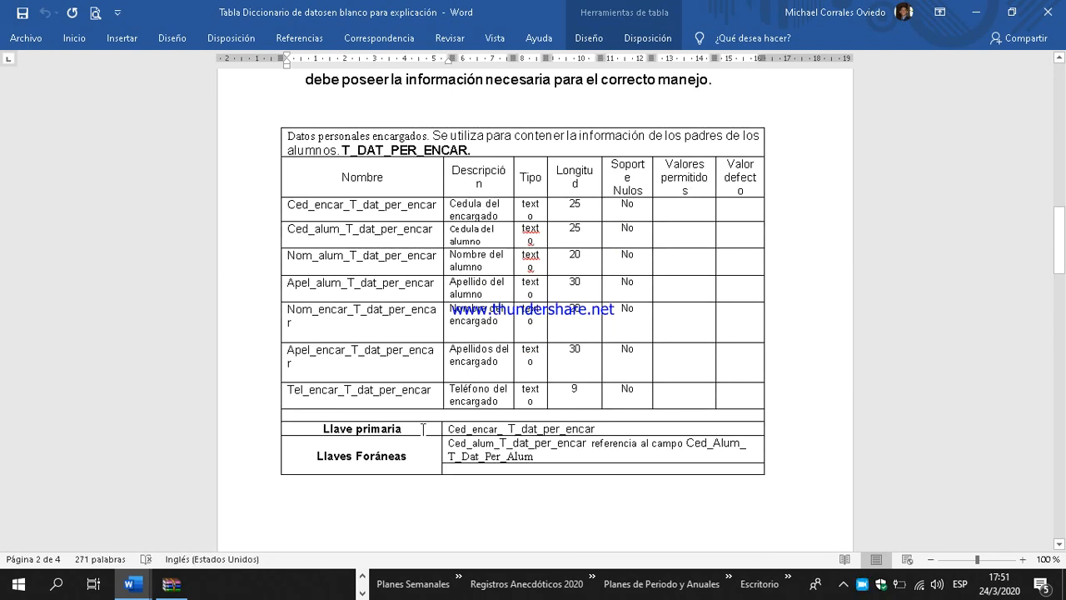
Step: Select the foreign key definition in Word, then open T_DAT_PER_ENCAR in MySQL Workbench and copy the column name Ced_alum_T_dat_per_encar
{"action": "triple_click", "coordinate": [540, 458]}
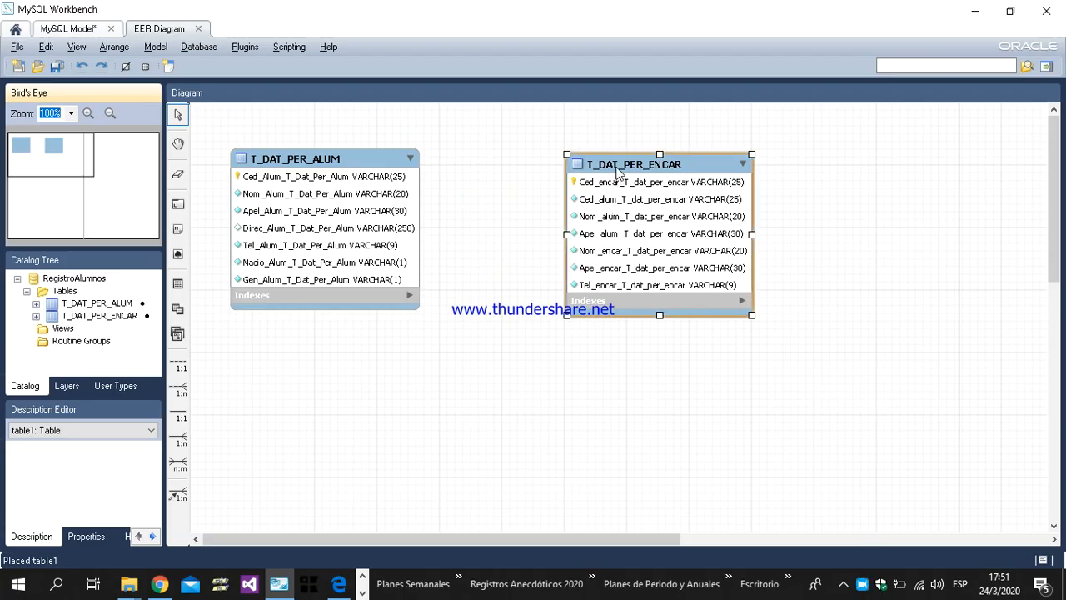
{"action": "double_click", "coordinate": [615, 167]}
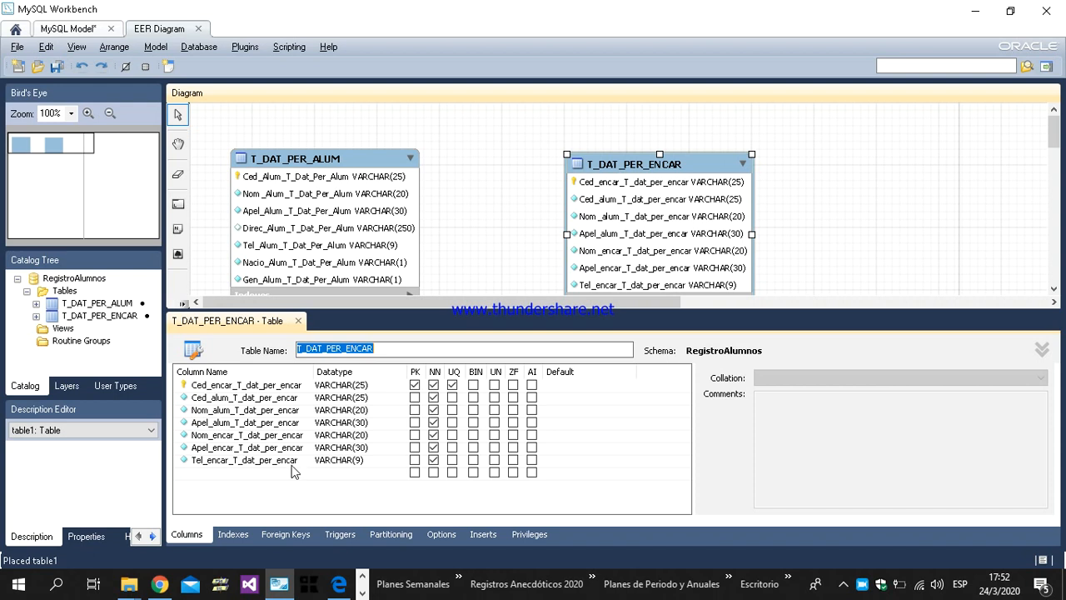
{"action": "double_click", "coordinate": [278, 398]}
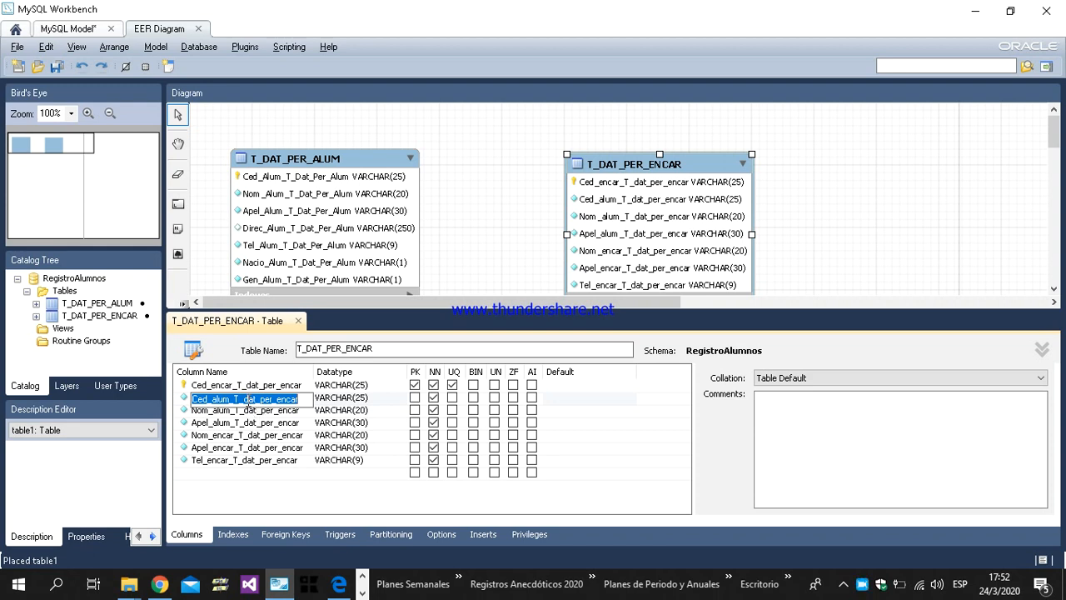
{"action": "right_click", "coordinate": [247, 403]}
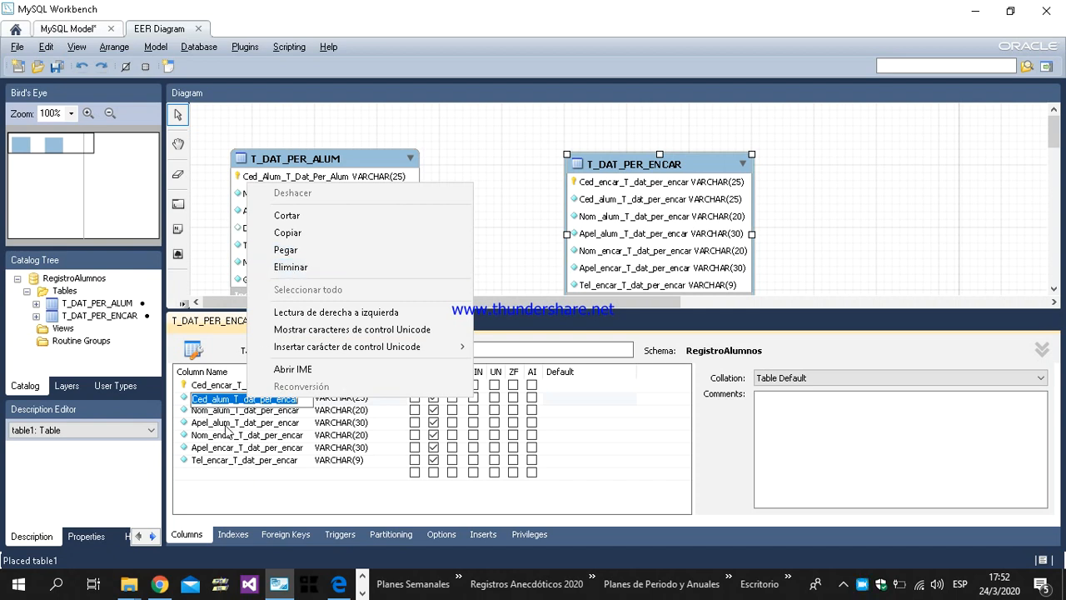
{"action": "left_click", "coordinate": [230, 424]}
{"action": "double_click", "coordinate": [234, 398]}
{"action": "right_click", "coordinate": [242, 396]}
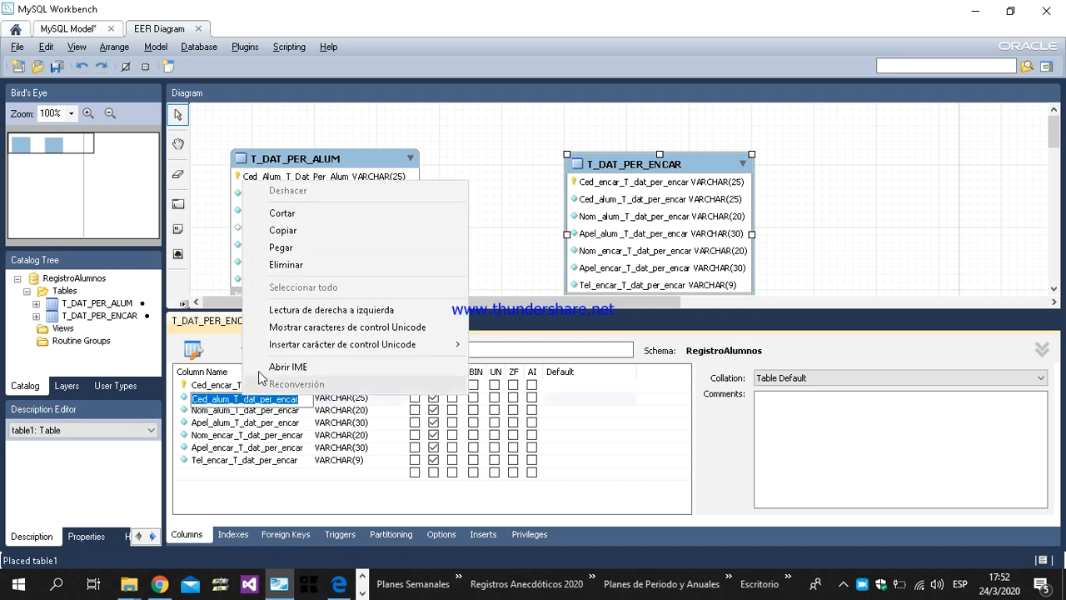
{"action": "left_click", "coordinate": [296, 234]}
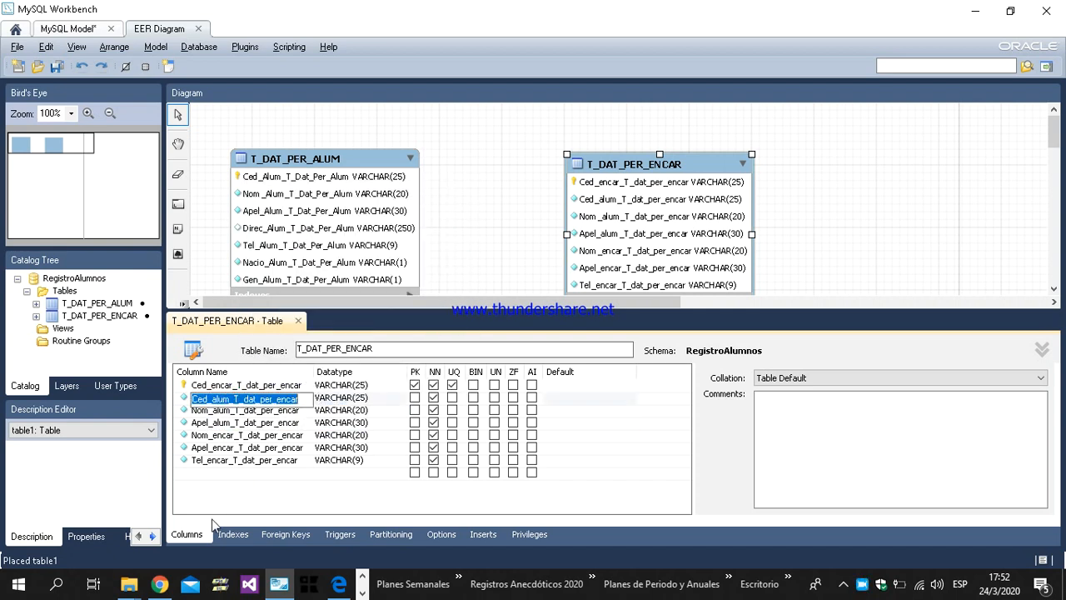
Step: Add a foreign key named Ced_alum_T_dat_per_encar_FK to the T_DAT_PER_ENCAR table
{"action": "left_click", "coordinate": [286, 534]}
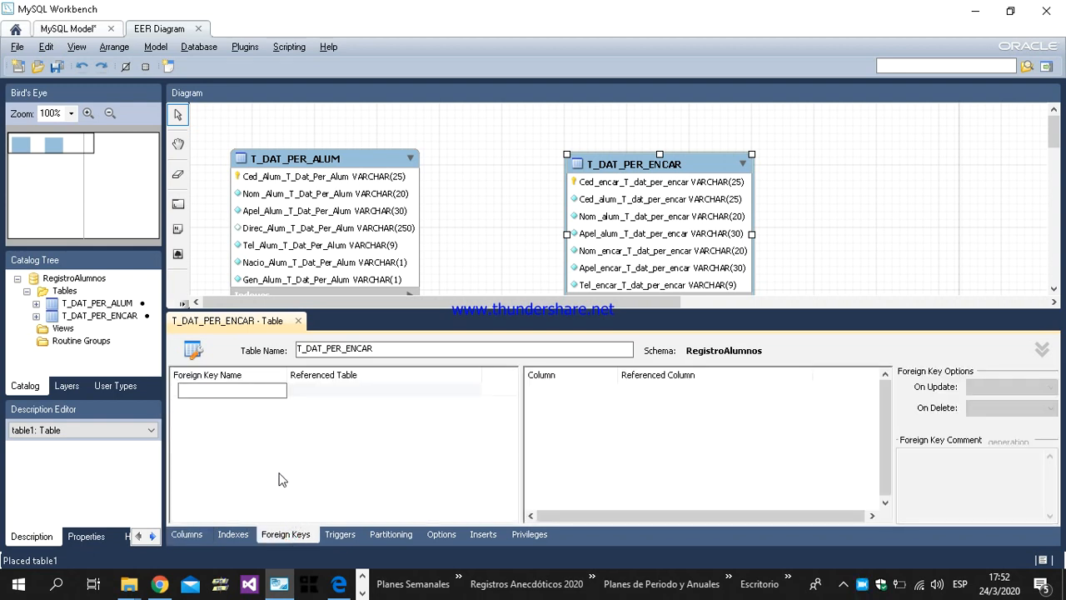
{"action": "key", "text": "ctrl+v"}
{"action": "type", "text": "_FK"}
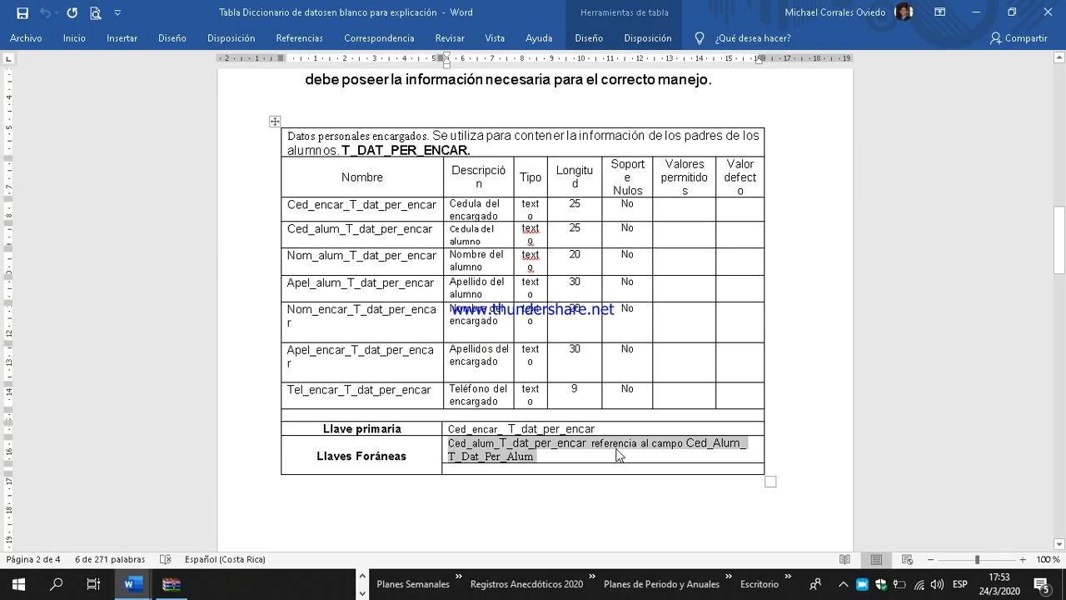
Step: Check the field referenced by the foreign key in the Word data dictionary, undoing the accidental move of its text
{"action": "left_click", "coordinate": [614, 442]}
{"action": "left_click_drag", "start_coordinate": [593, 443], "coordinate": [740, 448]}
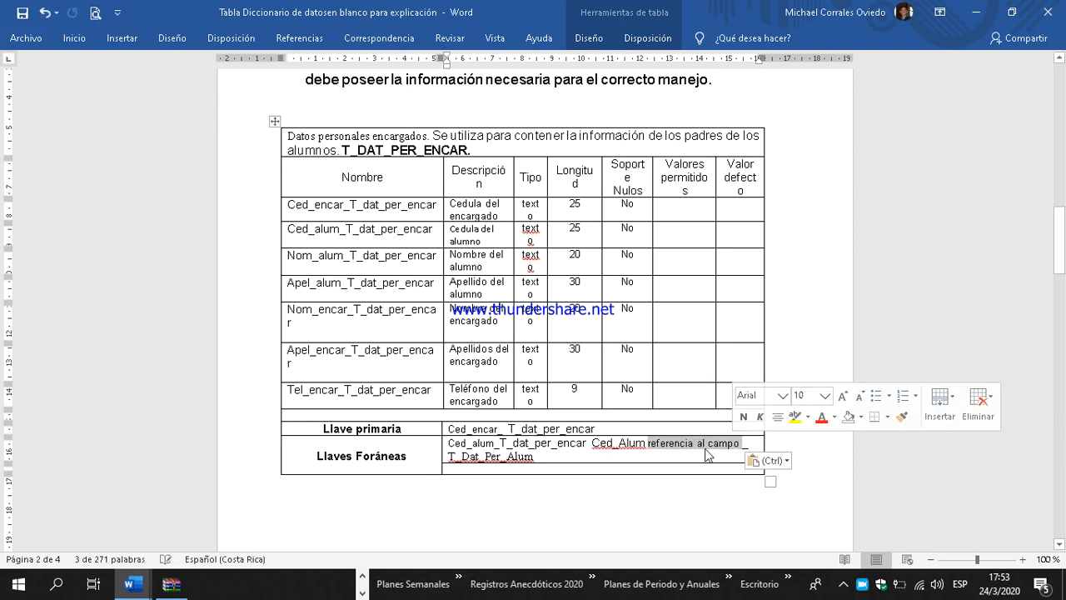
{"action": "left_click", "coordinate": [45, 12]}
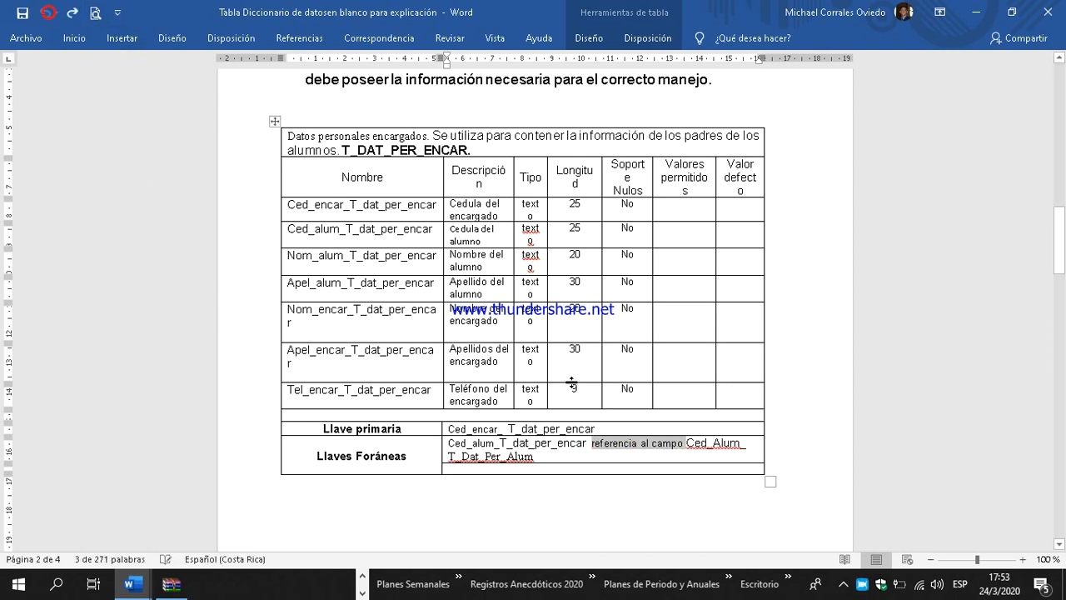
{"action": "left_click", "coordinate": [688, 459]}
{"action": "left_click_drag", "start_coordinate": [687, 442], "coordinate": [732, 450]}
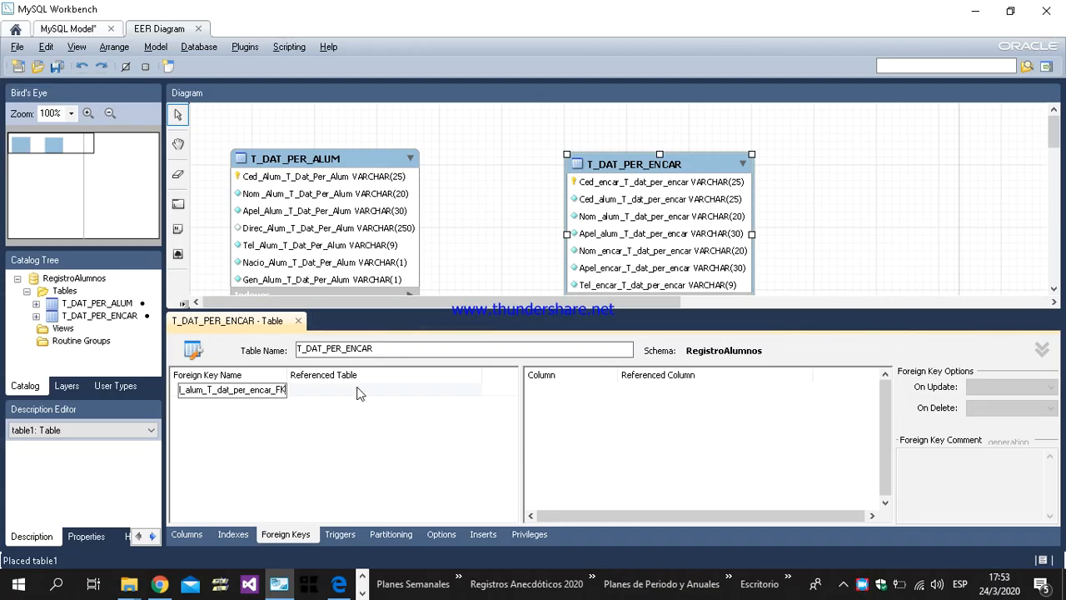
Step: Back in MySQL Workbench, set the foreign key's referenced table to RegistroAlumnos.T_DAT_PER_ALUM
{"action": "left_click", "coordinate": [358, 392]}
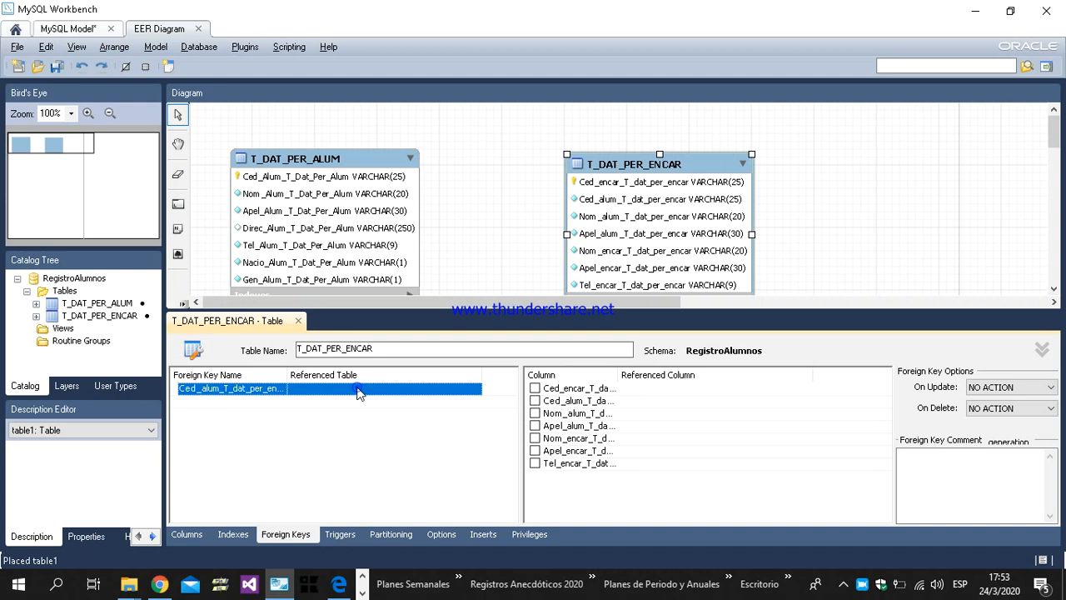
{"action": "left_click", "coordinate": [358, 392]}
{"action": "left_click", "coordinate": [361, 405]}
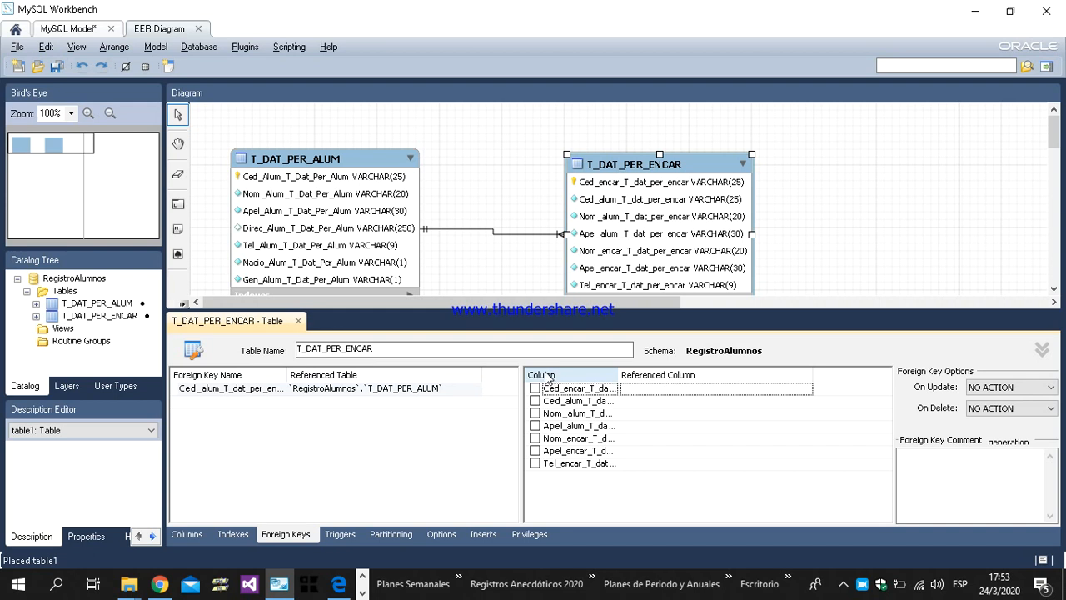
Step: Widen the list of columns and map Ced_alum_T_dat_per_encar to the referenced column Ced_Alum_T_Dat_Per_Alum
{"action": "left_click_drag", "start_coordinate": [619, 376], "coordinate": [688, 376]}
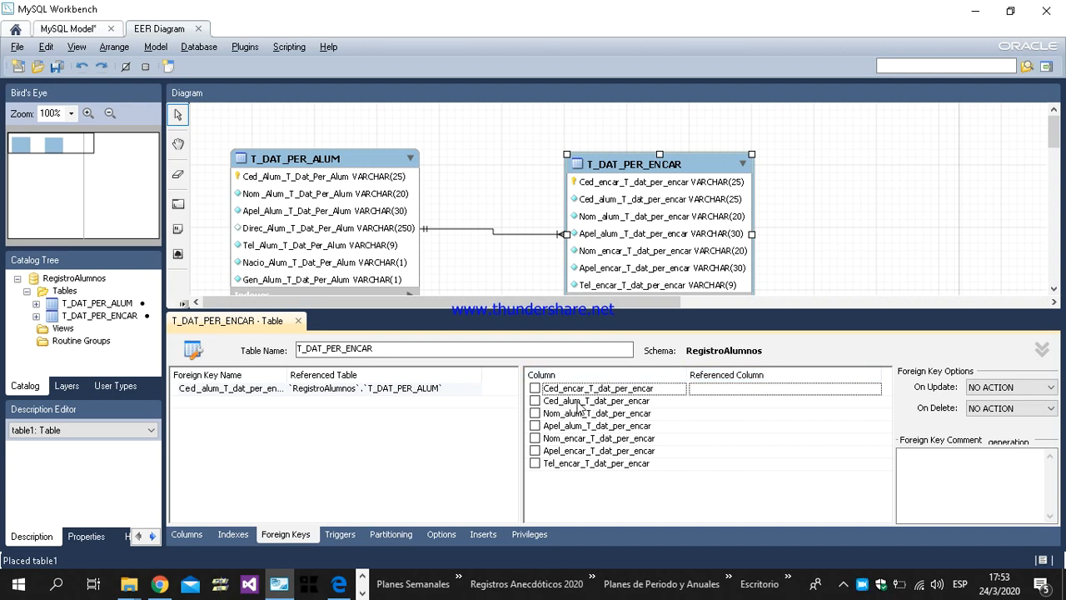
{"action": "left_click", "coordinate": [535, 401]}
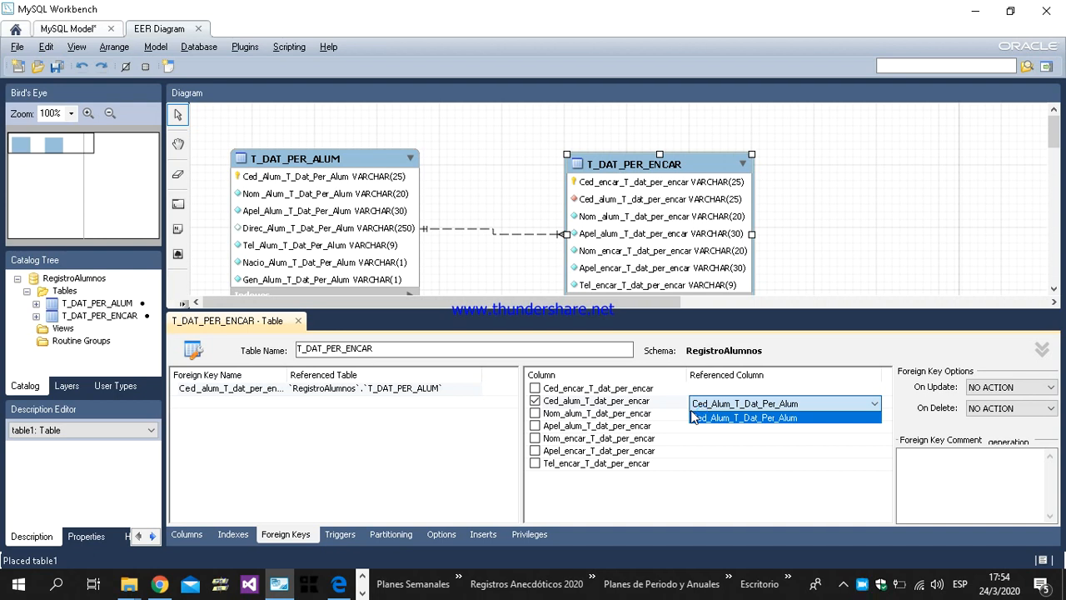
{"action": "left_click", "coordinate": [535, 401]}
{"action": "left_click", "coordinate": [536, 401]}
{"action": "left_click", "coordinate": [535, 402]}
{"action": "left_click", "coordinate": [535, 401]}
{"action": "left_click", "coordinate": [536, 402]}
{"action": "left_click", "coordinate": [536, 401]}
{"action": "left_click", "coordinate": [535, 401]}
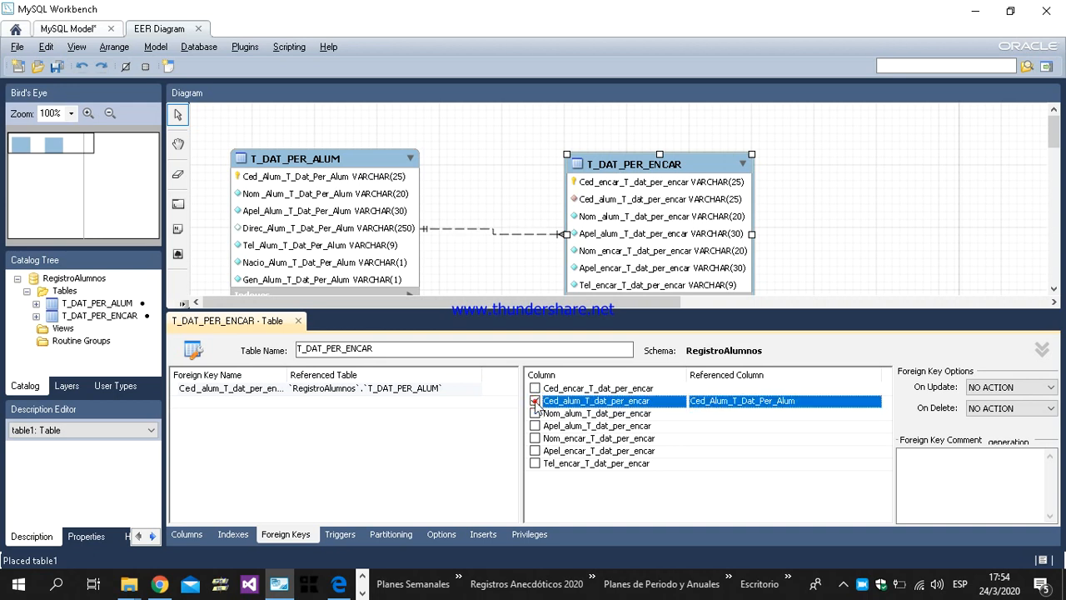
{"action": "left_click", "coordinate": [535, 401]}
{"action": "left_click", "coordinate": [537, 403]}
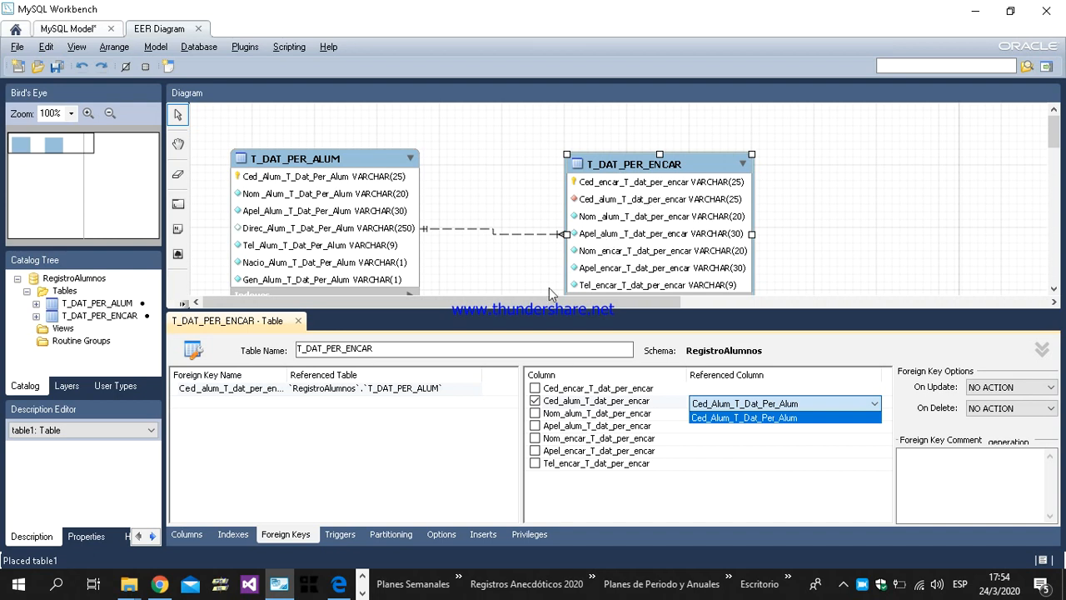
Step: Close the T_DAT_PER_ENCAR table editor and move that table farther down and away from T_DAT_PER_ALUM in the diagram
{"action": "left_click", "coordinate": [299, 322]}
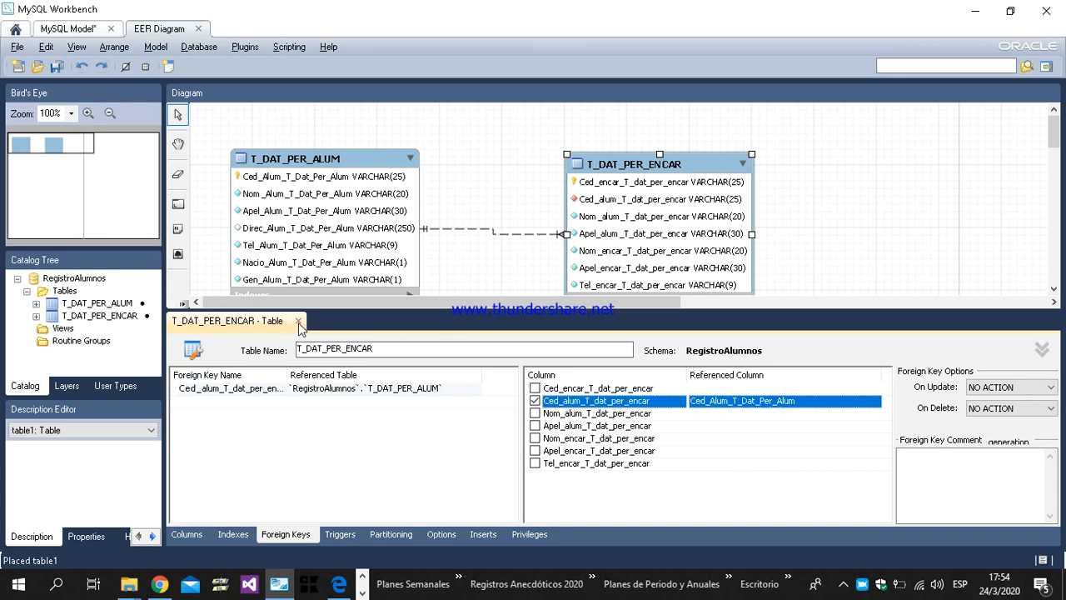
{"action": "left_click", "coordinate": [298, 322]}
{"action": "left_click_drag", "start_coordinate": [617, 166], "coordinate": [752, 254]}
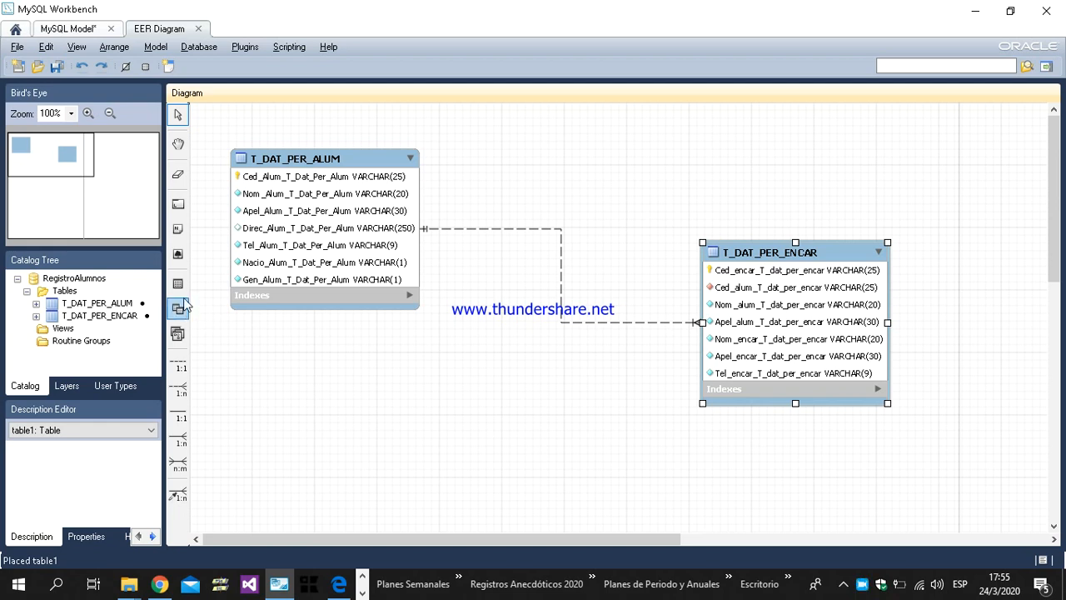
Step: Start saving the model and create and open a folder named "Registro de estudiantes" in Escritorio
{"action": "left_click", "coordinate": [57, 67]}
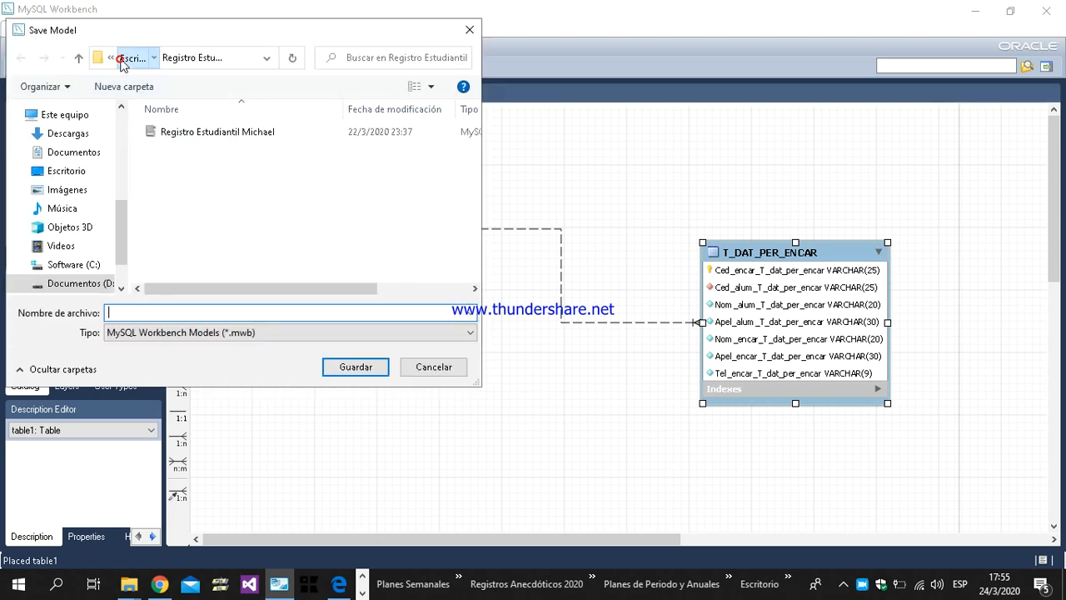
{"action": "left_click", "coordinate": [124, 58]}
{"action": "left_click", "coordinate": [68, 174]}
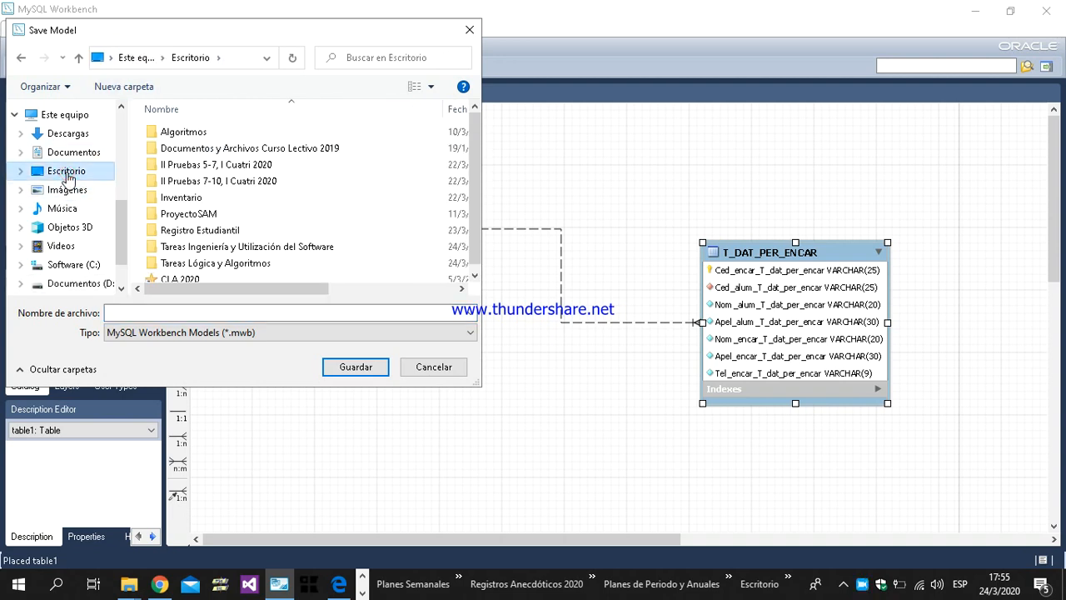
{"action": "left_click", "coordinate": [143, 88]}
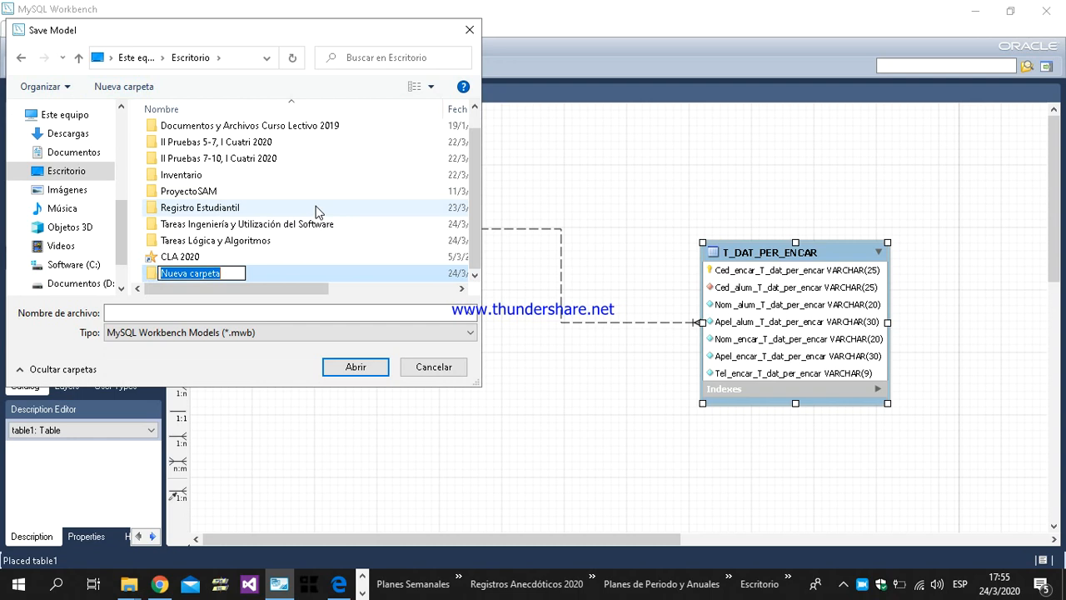
{"action": "type", "text": "R"}
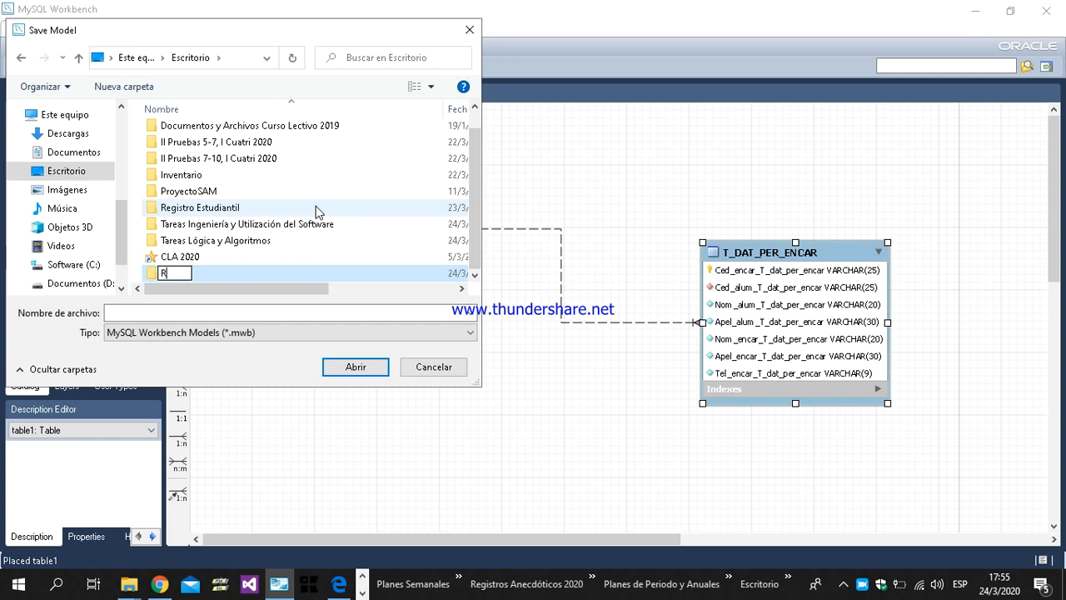
{"action": "type", "text": "egistro"}
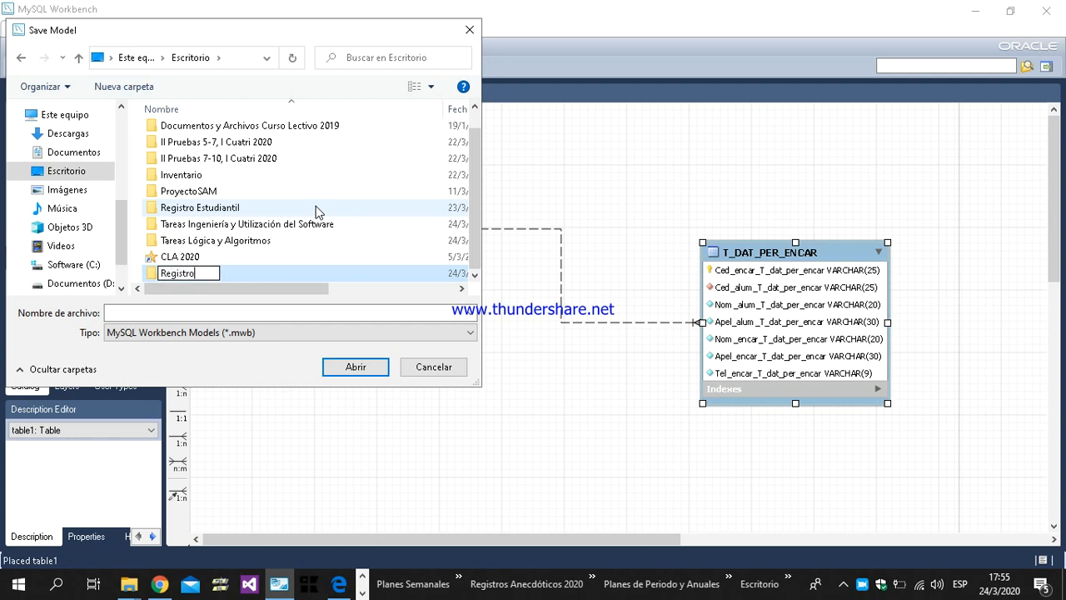
{"action": "type", "text": " de estudiantes"}
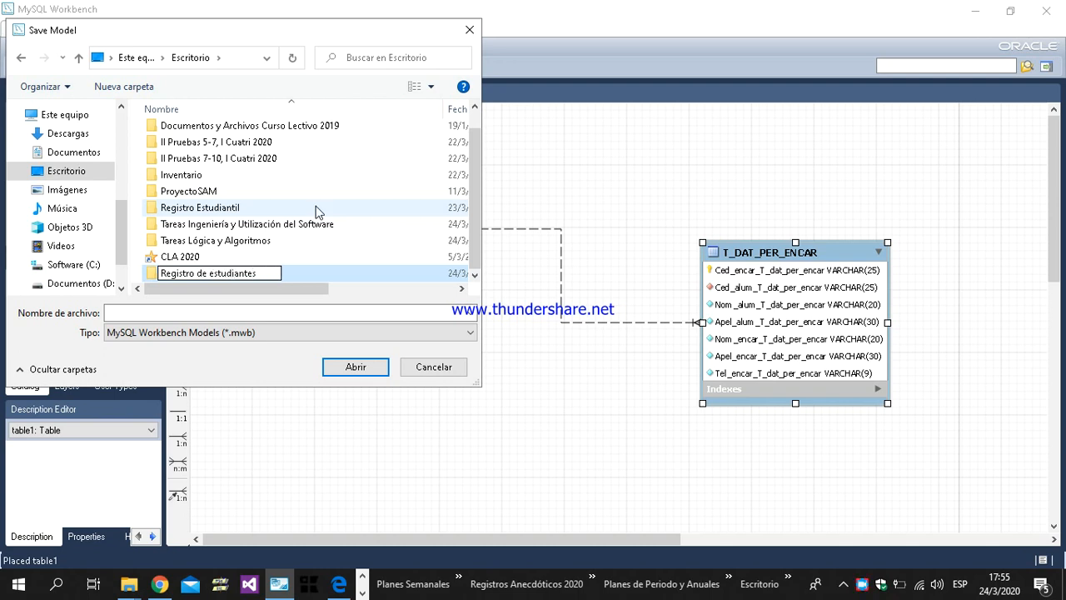
{"action": "key", "text": "Return"}
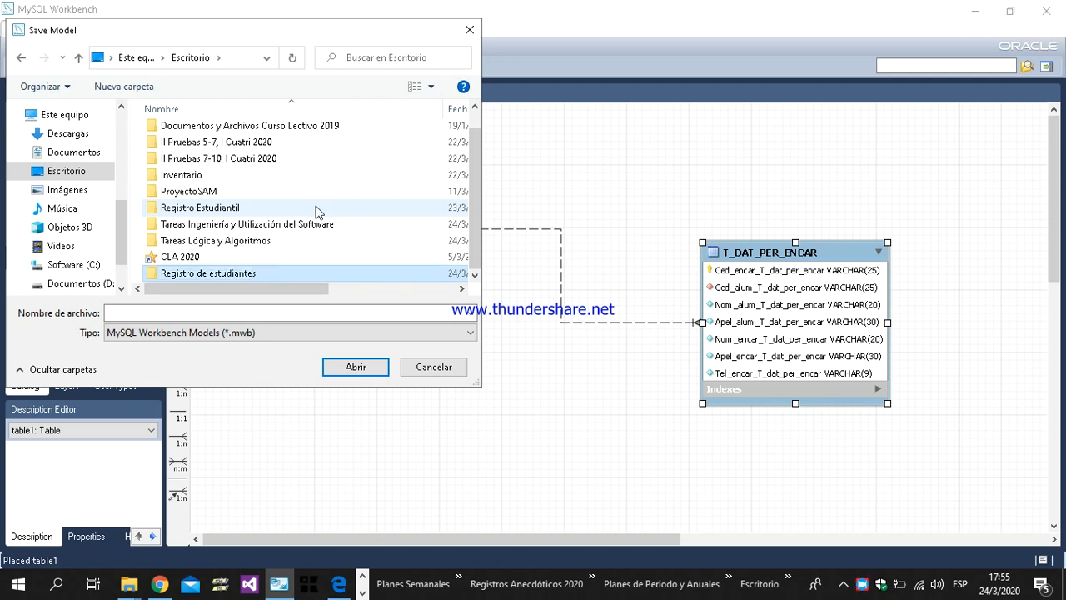
{"action": "key", "text": "Return"}
Step: Save the model in the new folder as a MySQL Workbench model named "Registro de estudiantes"
{"action": "left_click", "coordinate": [207, 312]}
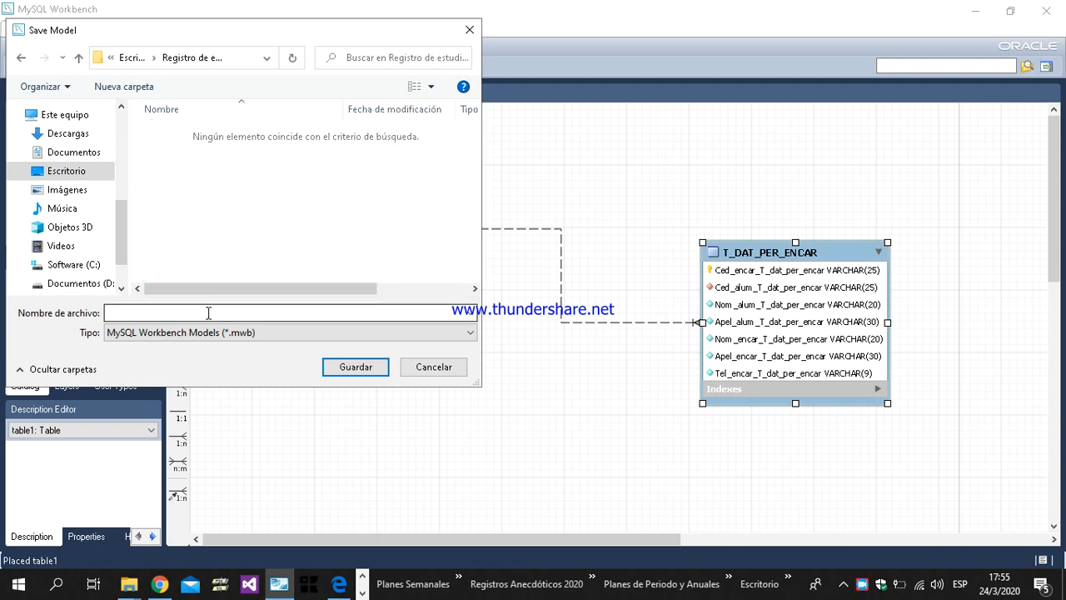
{"action": "type", "text": "Regi"}
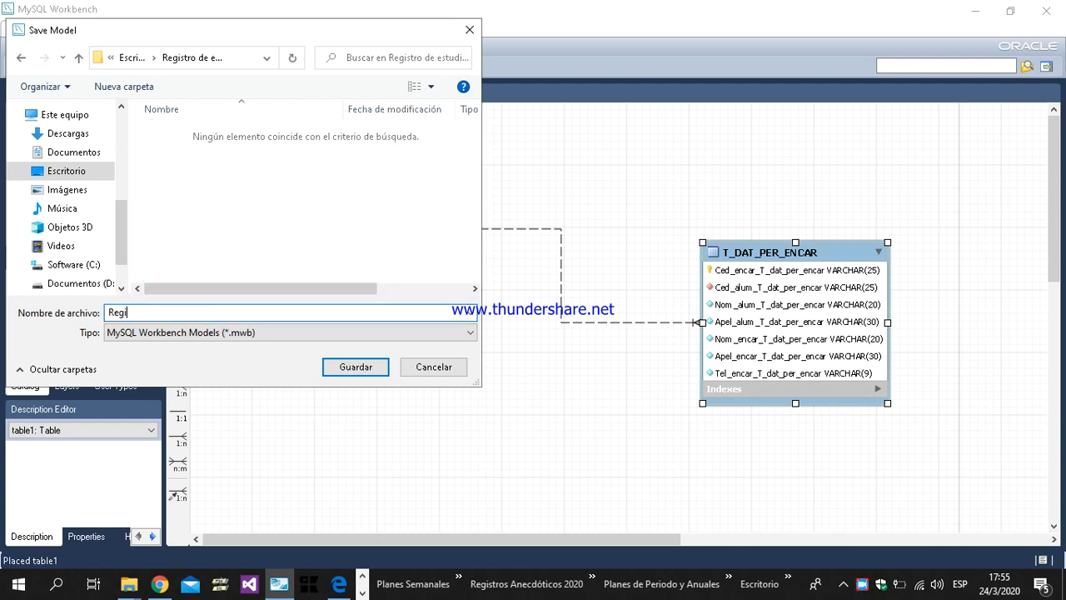
{"action": "type", "text": "stro de estudiantes"}
{"action": "left_click_drag", "start_coordinate": [208, 312], "coordinate": [83, 317]}
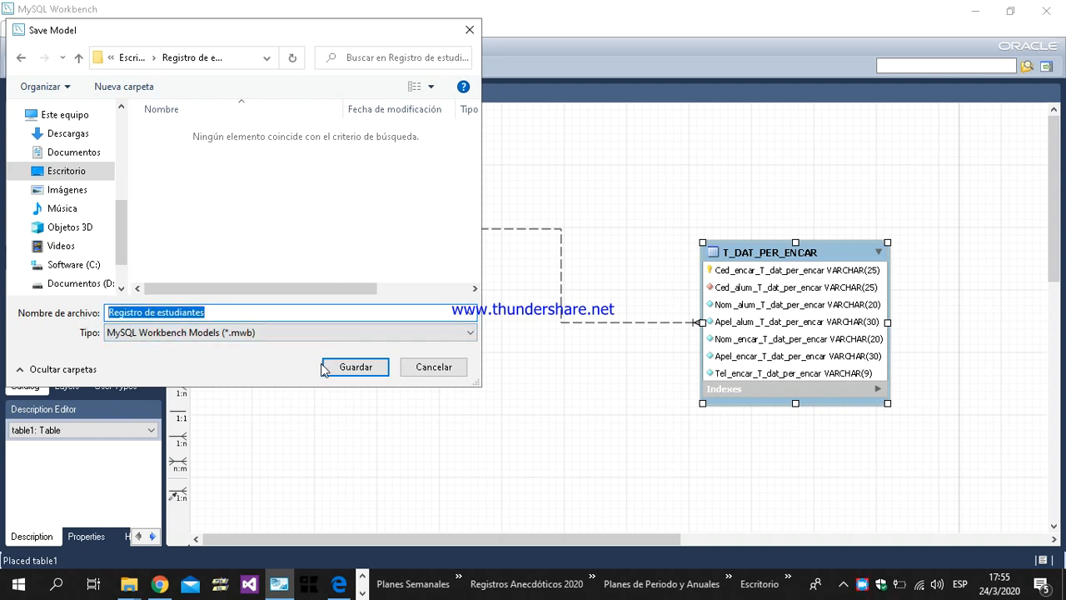
{"action": "left_click", "coordinate": [351, 368]}
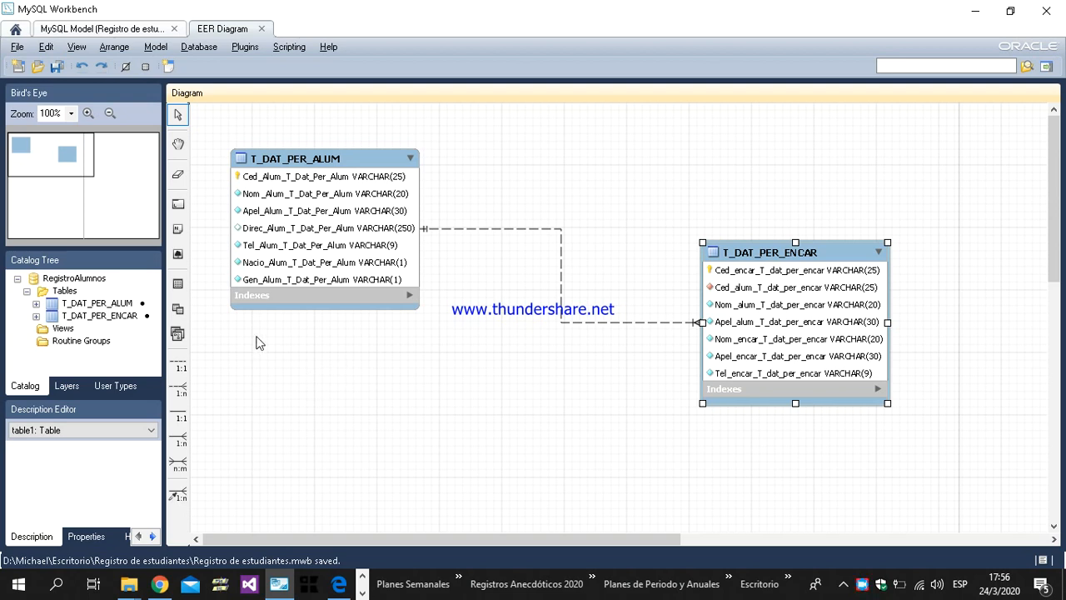
{"action": "mouse_move", "coordinate": [291, 308]}
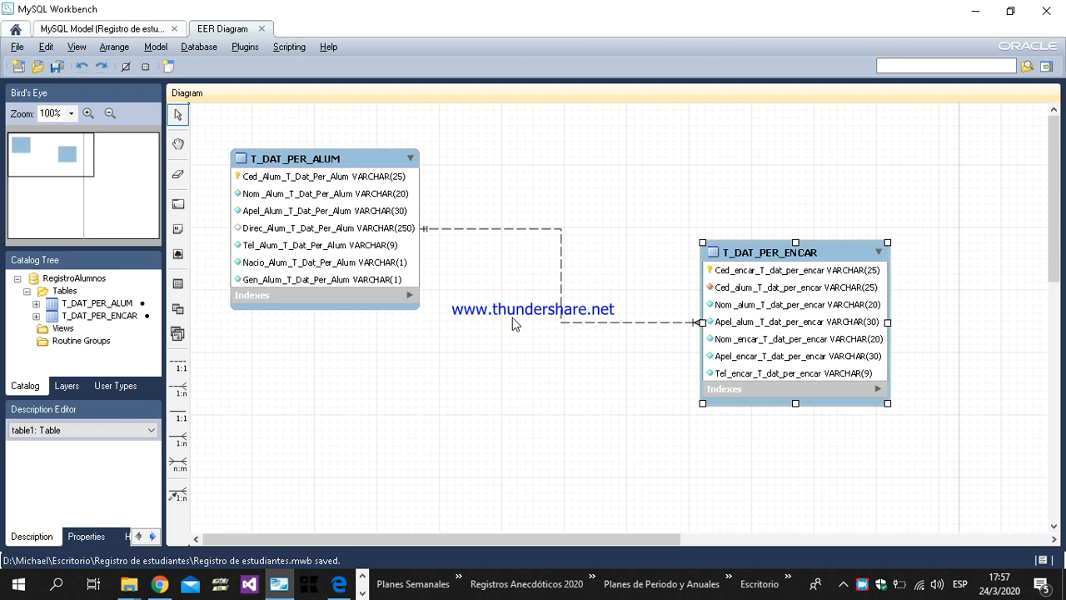
Step: Start a Forward Engineer SQL CREATE Script export and set its output file to PK in the "Registro de estudiantes" folder
{"action": "left_click", "coordinate": [20, 47]}
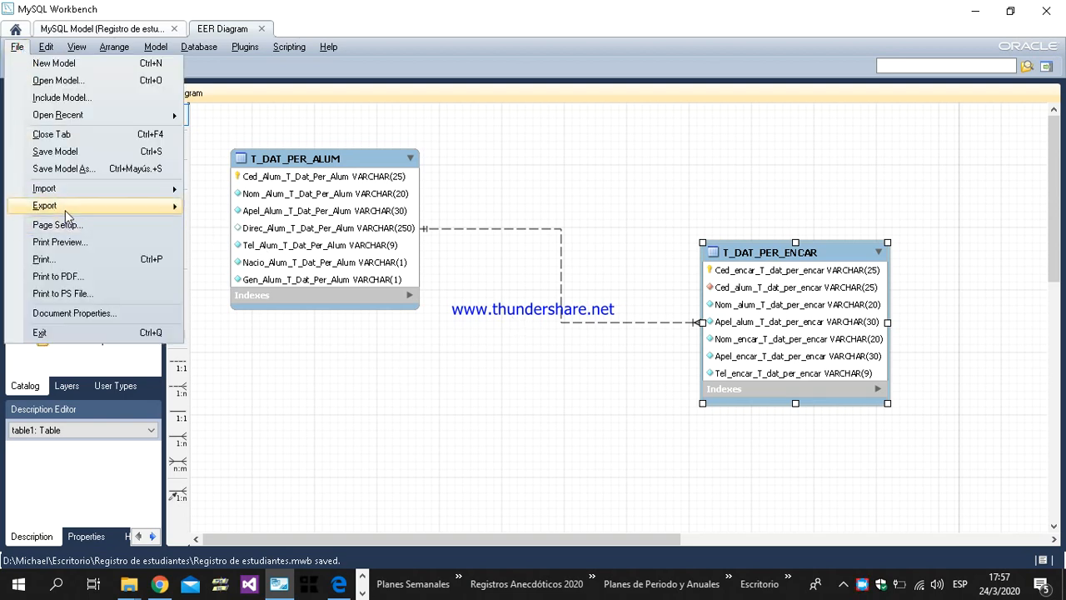
{"action": "mouse_move", "coordinate": [66, 213]}
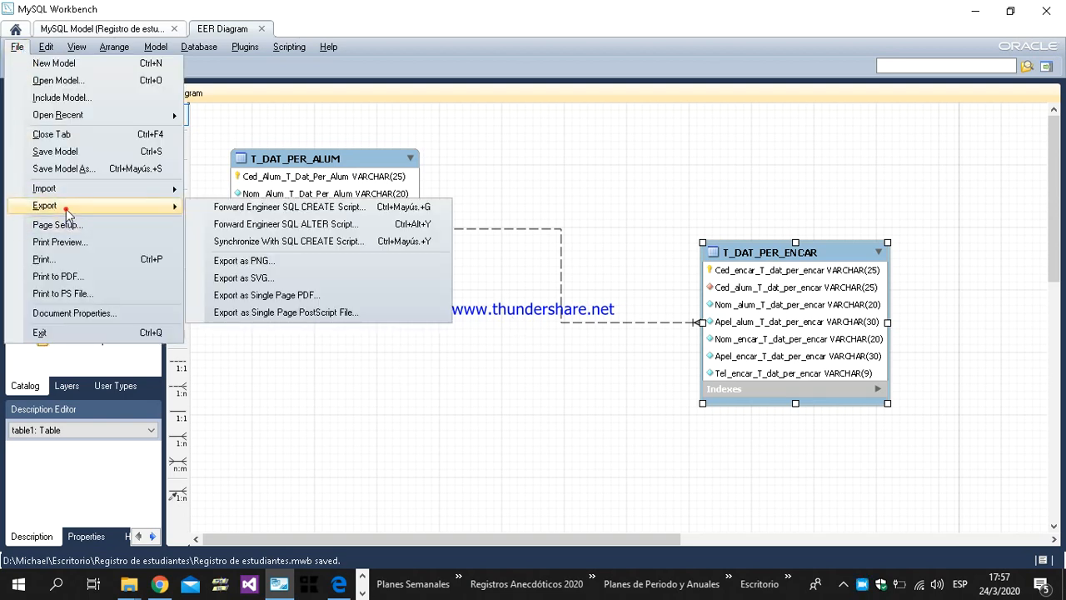
{"action": "left_click", "coordinate": [348, 210]}
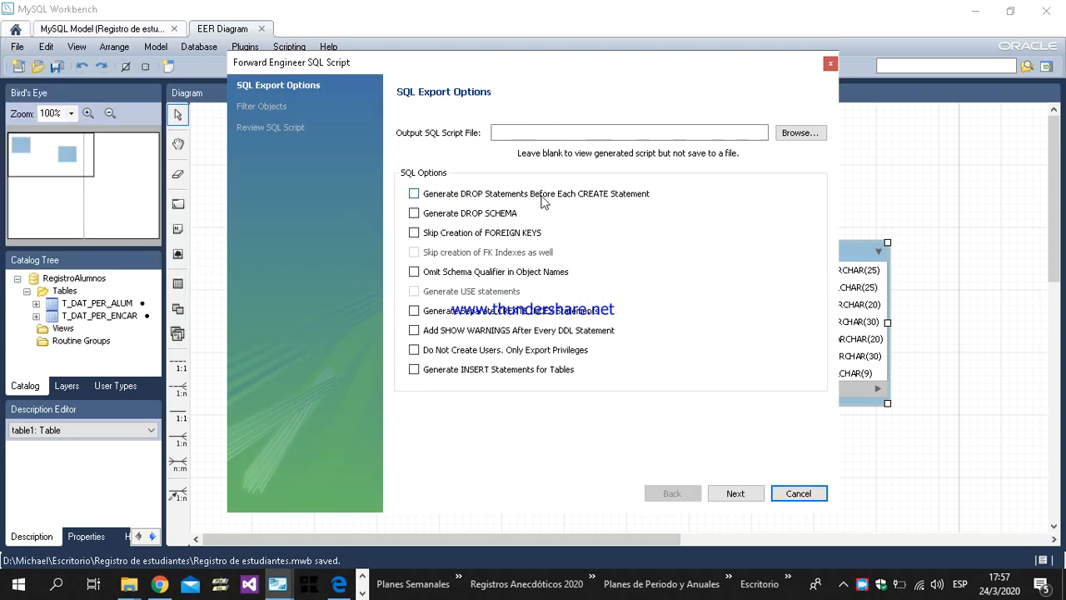
{"action": "left_click", "coordinate": [797, 135]}
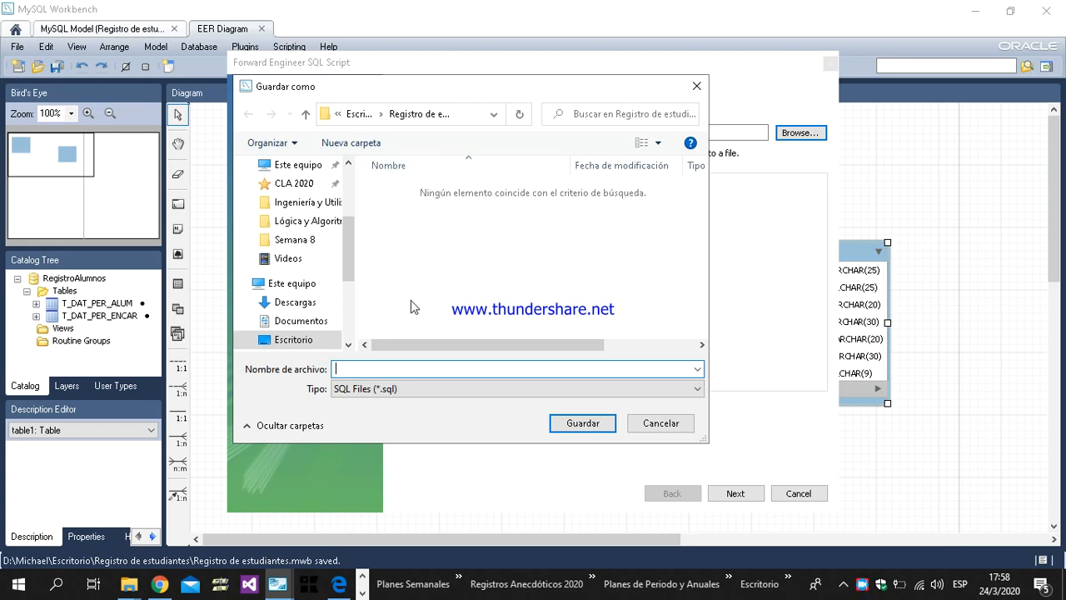
{"action": "type", "text": "PK"}
{"action": "left_click", "coordinate": [581, 423]}
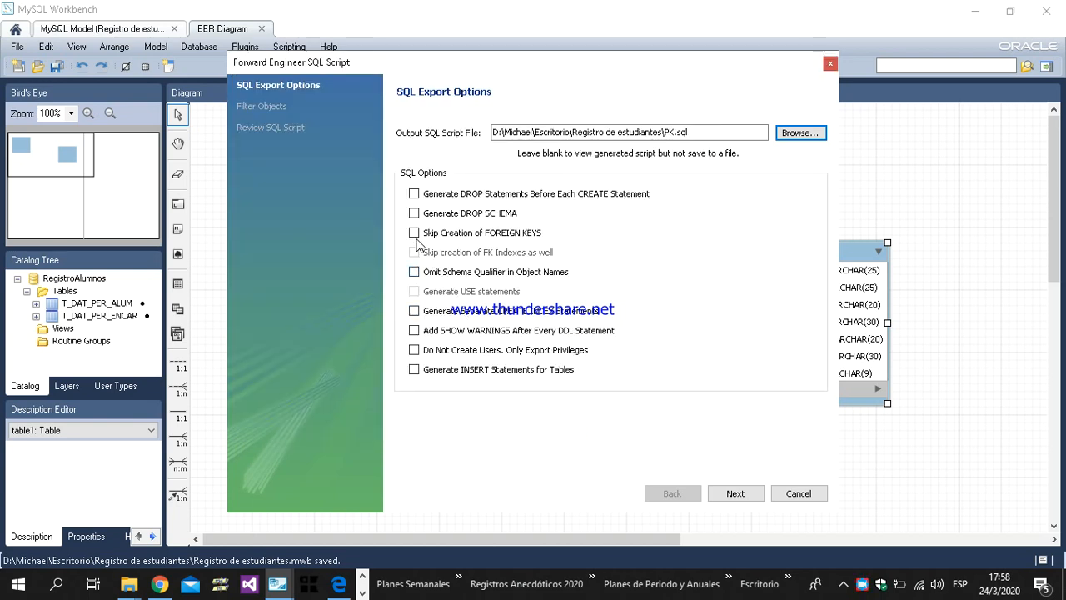
Step: Skip creation of foreign keys and FK indexes in the export options, and proceed to the generated CREATE script
{"action": "left_click", "coordinate": [414, 234]}
{"action": "left_click", "coordinate": [415, 253]}
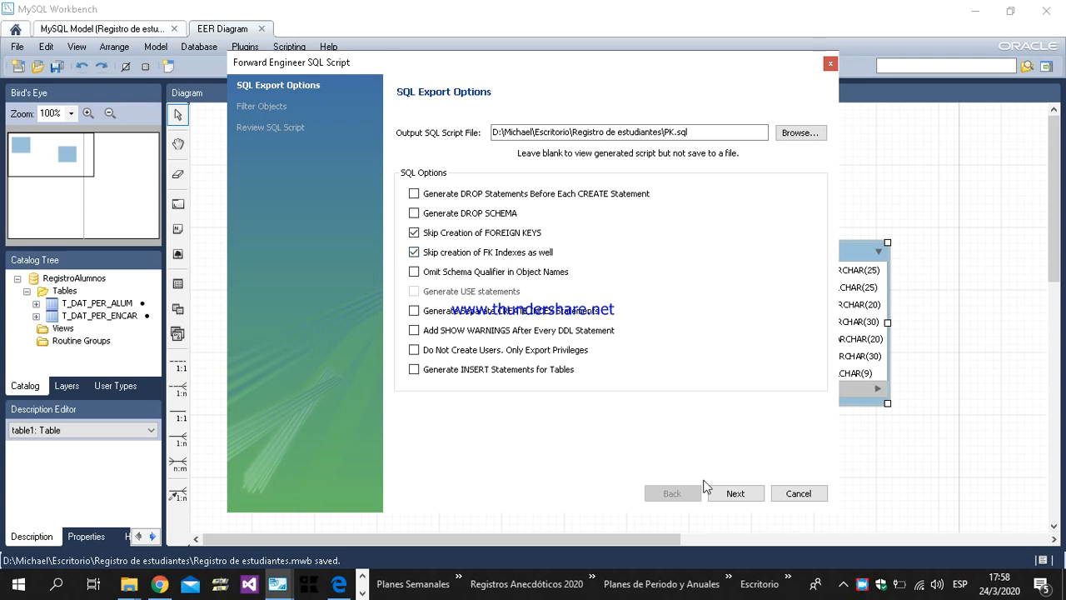
{"action": "left_click", "coordinate": [735, 494]}
{"action": "left_click", "coordinate": [736, 494]}
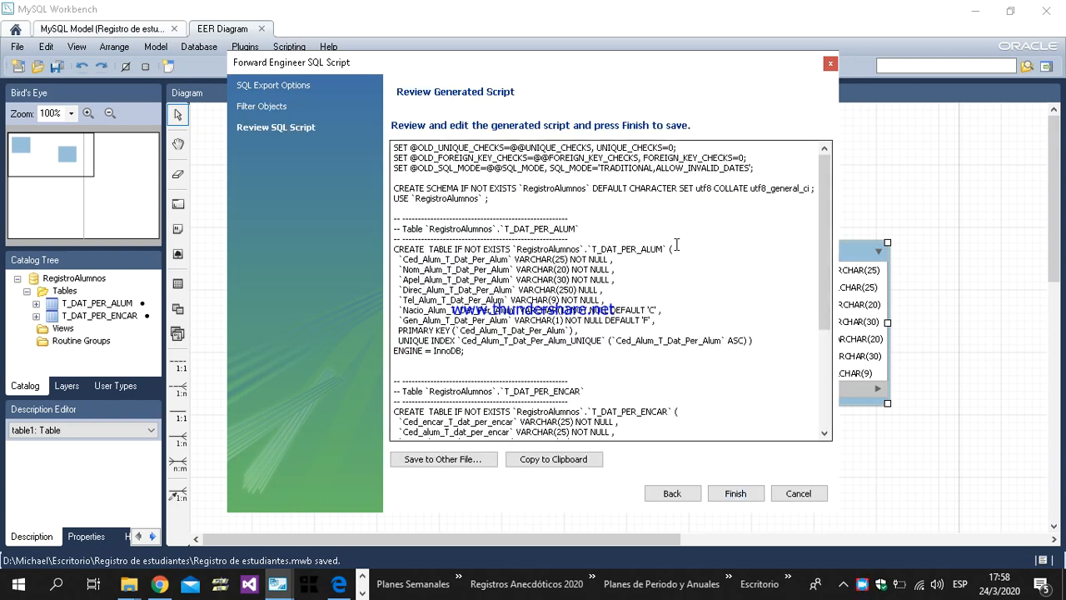
Step: Review the generated CREATE script from start to end and finish the export
{"action": "scroll", "coordinate": [672, 239], "scroll_direction": "down", "scroll_amount": 5}
{"action": "scroll", "coordinate": [671, 239], "scroll_direction": "up", "scroll_amount": 5}
{"action": "left_click_drag", "start_coordinate": [395, 149], "coordinate": [598, 423]}
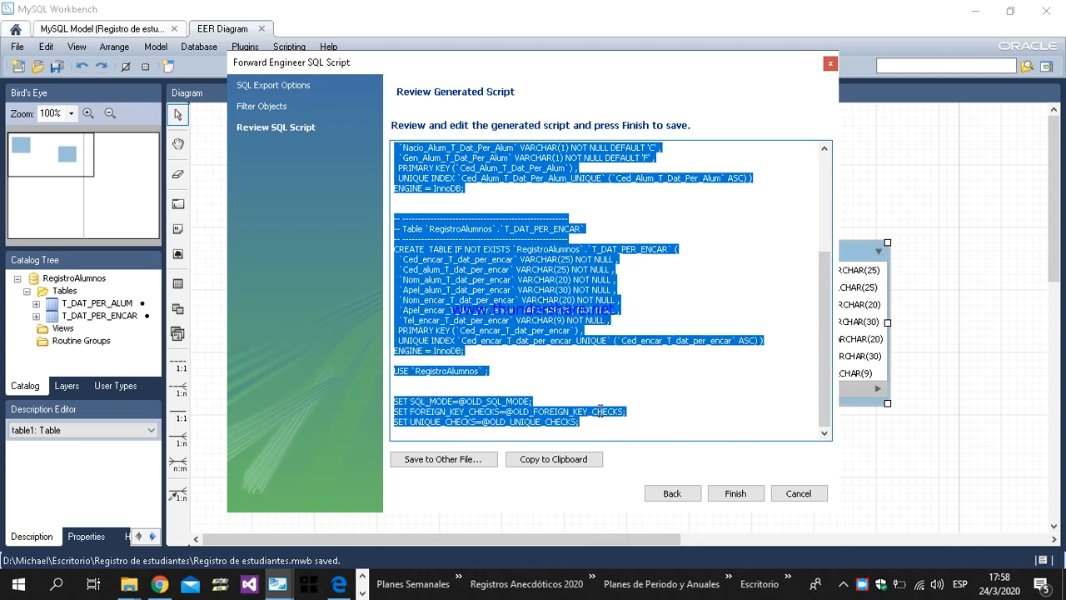
{"action": "left_click", "coordinate": [550, 310]}
{"action": "scroll", "coordinate": [567, 304], "scroll_direction": "up", "scroll_amount": 2}
{"action": "scroll", "coordinate": [566, 304], "scroll_direction": "up", "scroll_amount": 3}
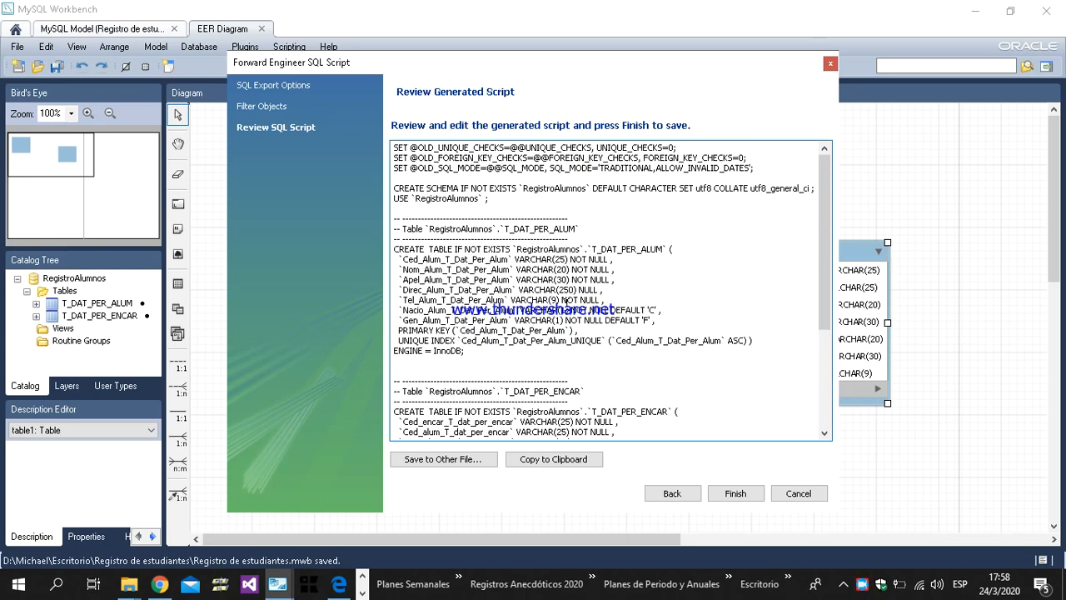
{"action": "left_click", "coordinate": [735, 494]}
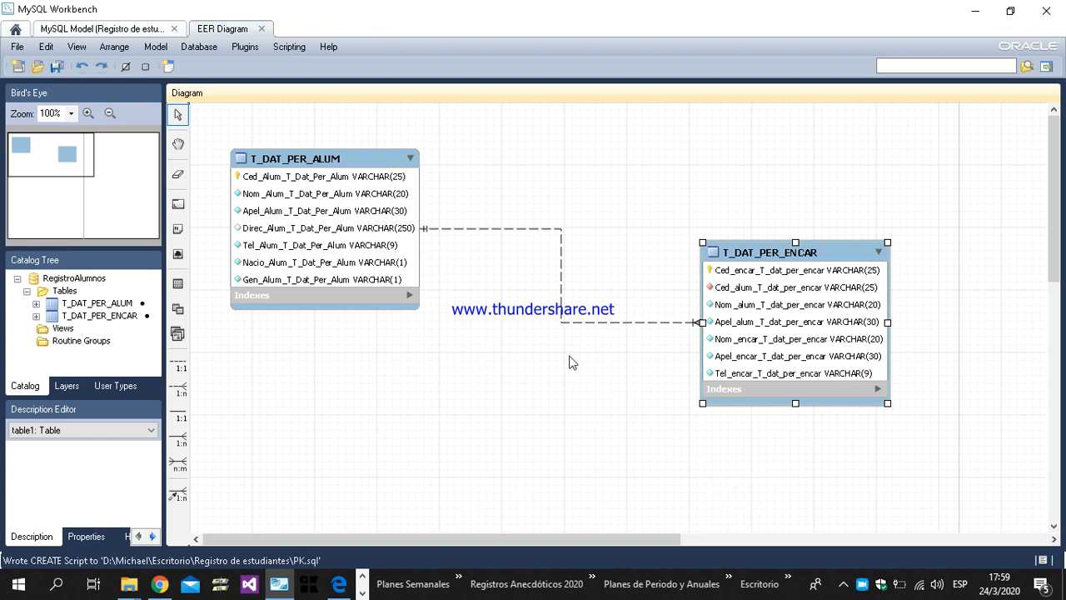
Step: Start a Forward Engineer SQL ALTER Script export and choose PK.sql as the input file to compare with the model
{"action": "left_click", "coordinate": [16, 48]}
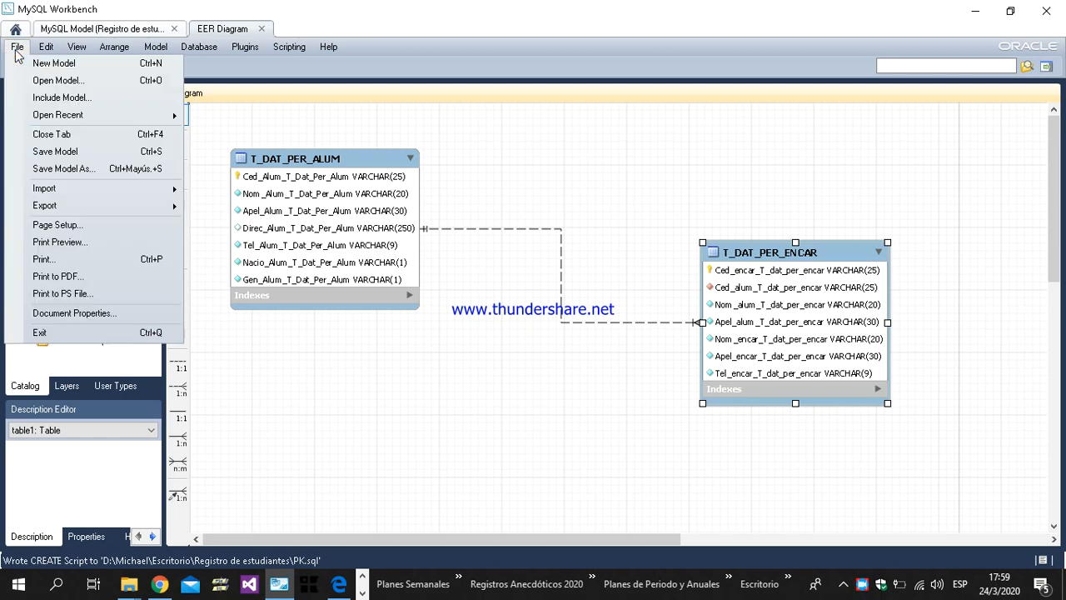
{"action": "mouse_move", "coordinate": [42, 205]}
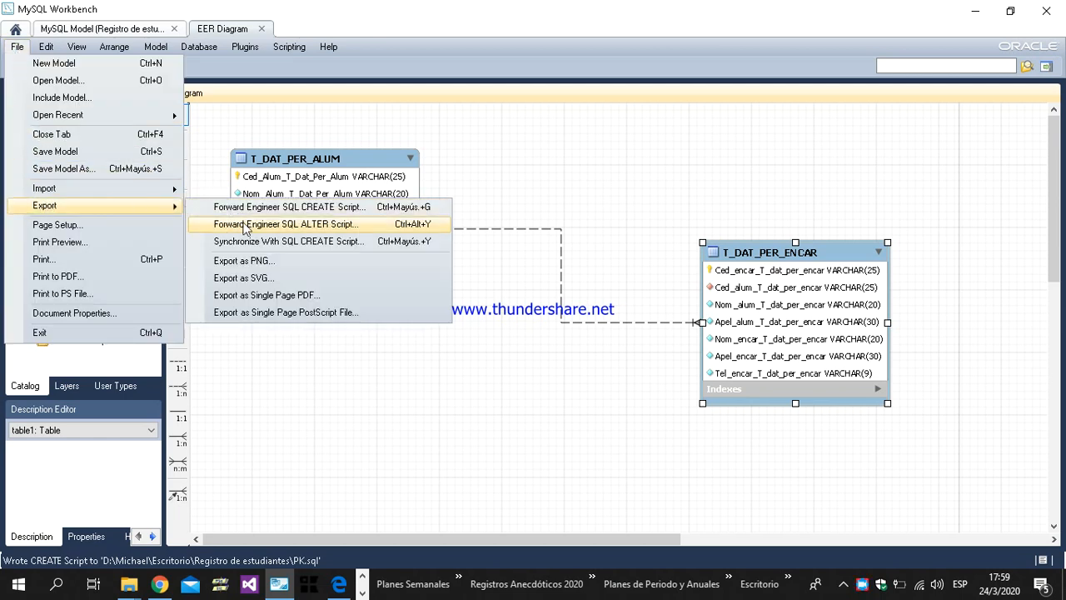
{"action": "left_click", "coordinate": [323, 227]}
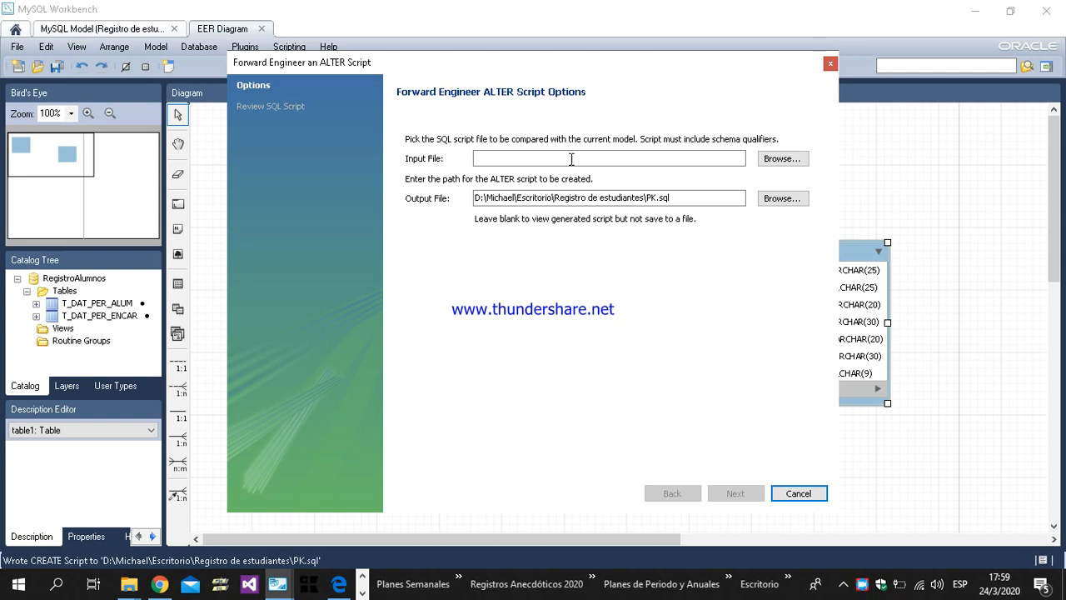
{"action": "left_click", "coordinate": [772, 162]}
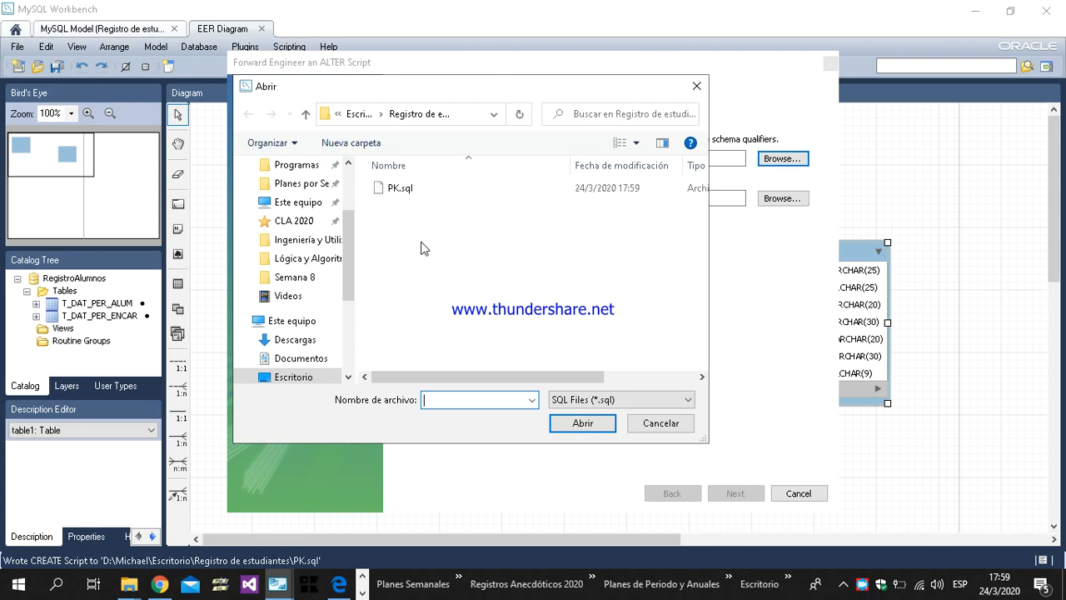
{"action": "left_click", "coordinate": [398, 192]}
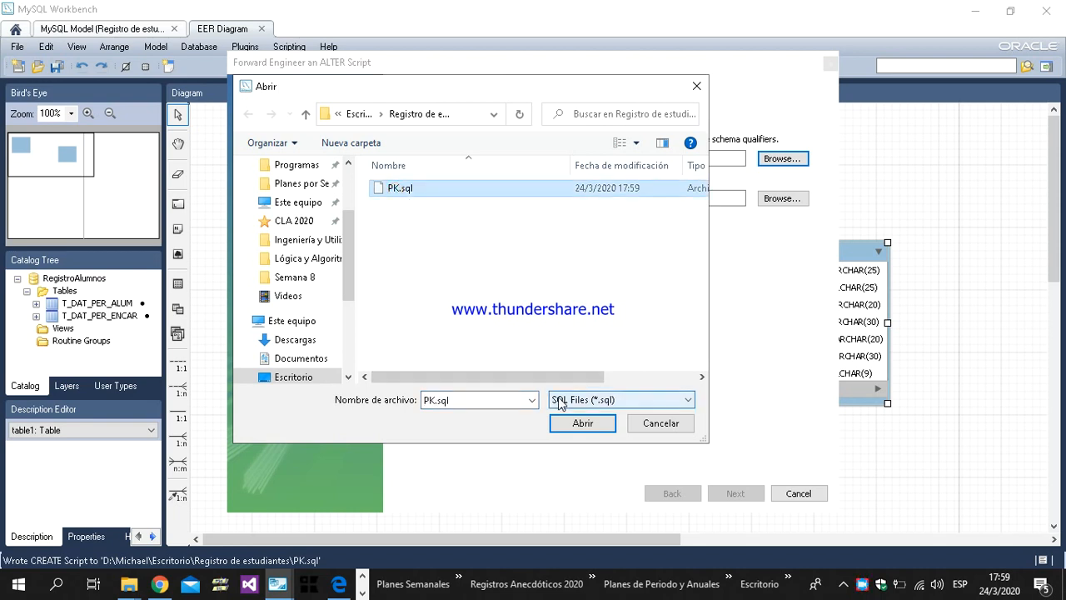
{"action": "left_click", "coordinate": [578, 427]}
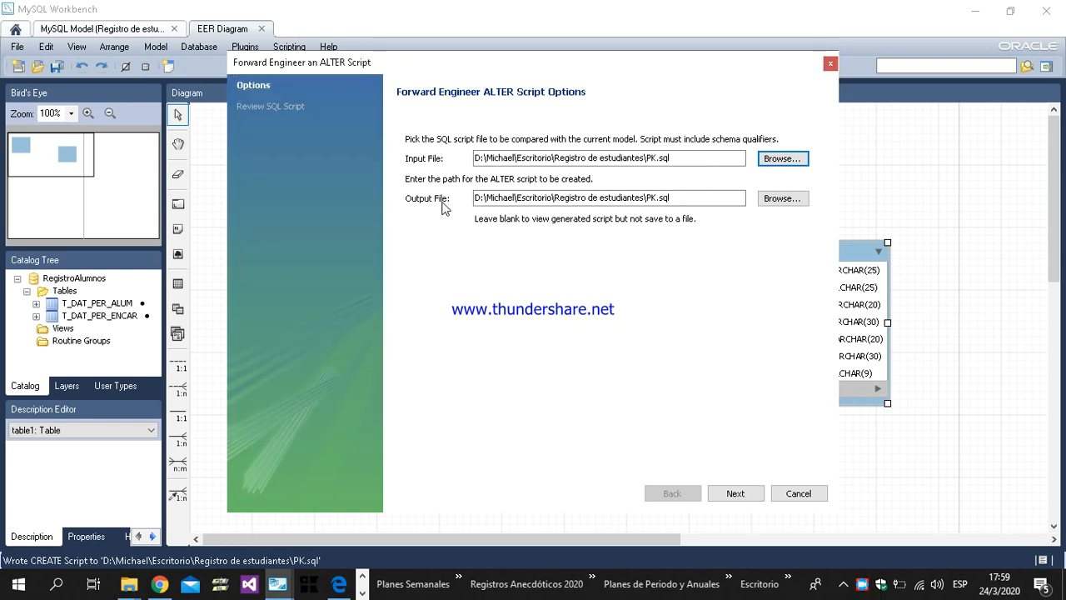
Step: Change the output file name to FK.sql, then generate and execute the ALTER script export
{"action": "left_click", "coordinate": [517, 200]}
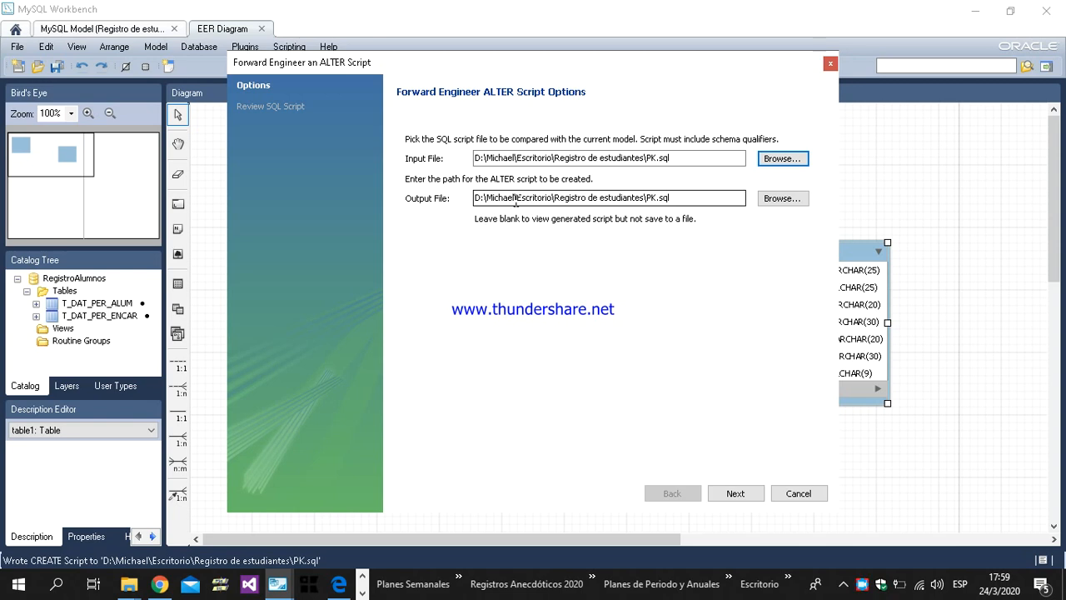
{"action": "left_click", "coordinate": [513, 159]}
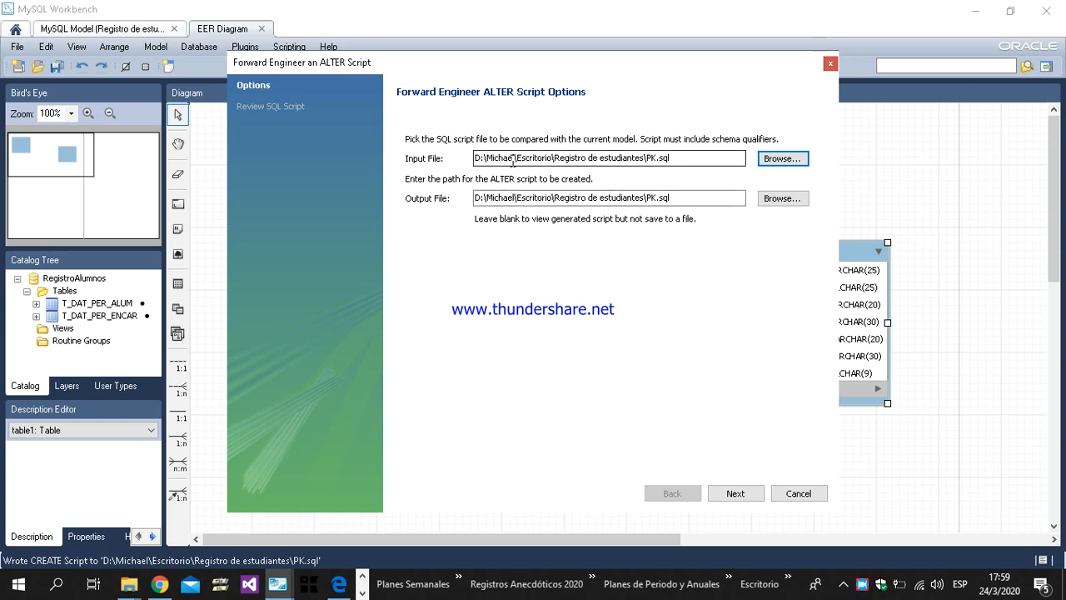
{"action": "left_click", "coordinate": [650, 197]}
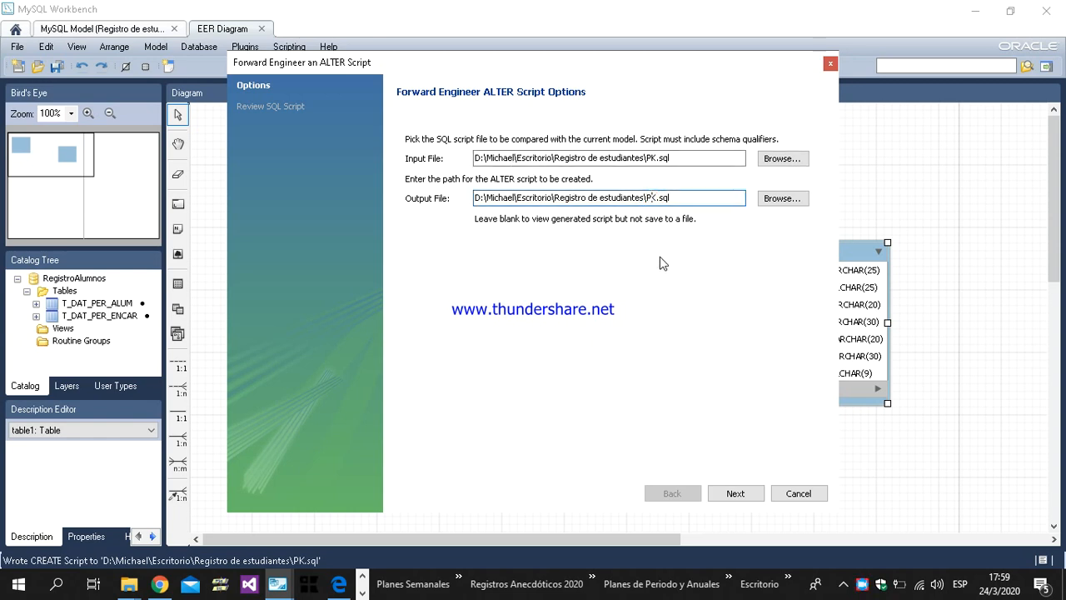
{"action": "key", "text": "BackSpace"}
{"action": "type", "text": "F"}
{"action": "left_click", "coordinate": [740, 494]}
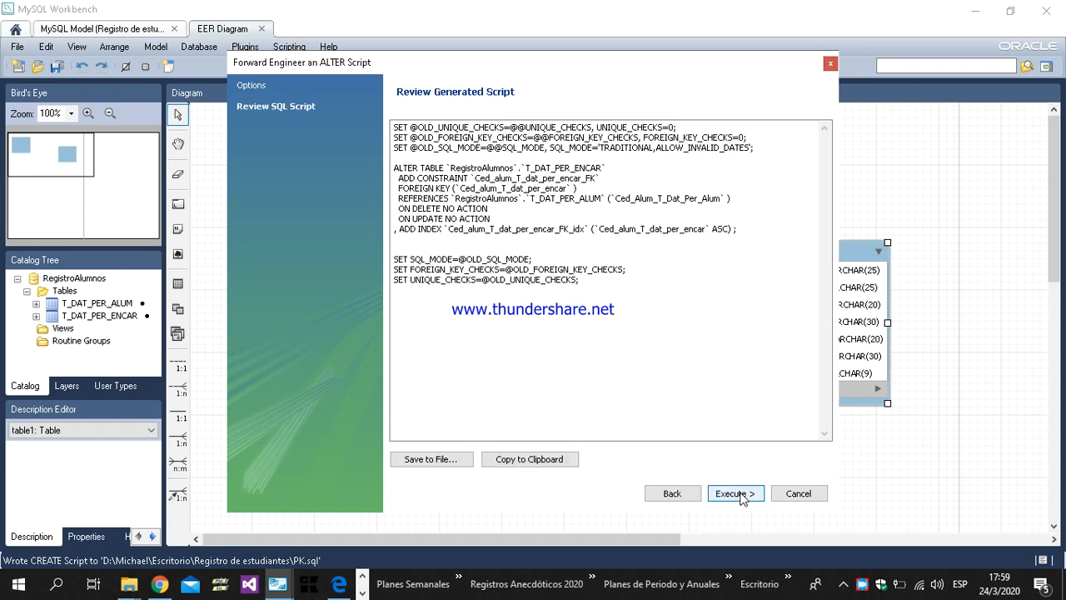
{"action": "left_click", "coordinate": [735, 493]}
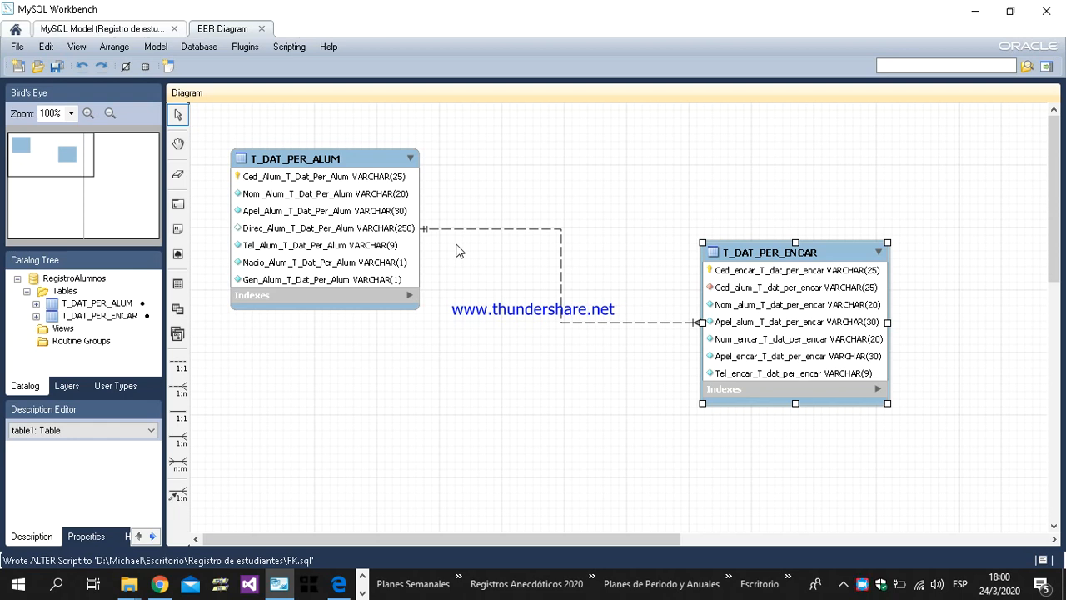
Step: Check the contents of the "Registro de estudiantes" folder on the desktop for the exported scripts
{"action": "left_click", "coordinate": [790, 581]}
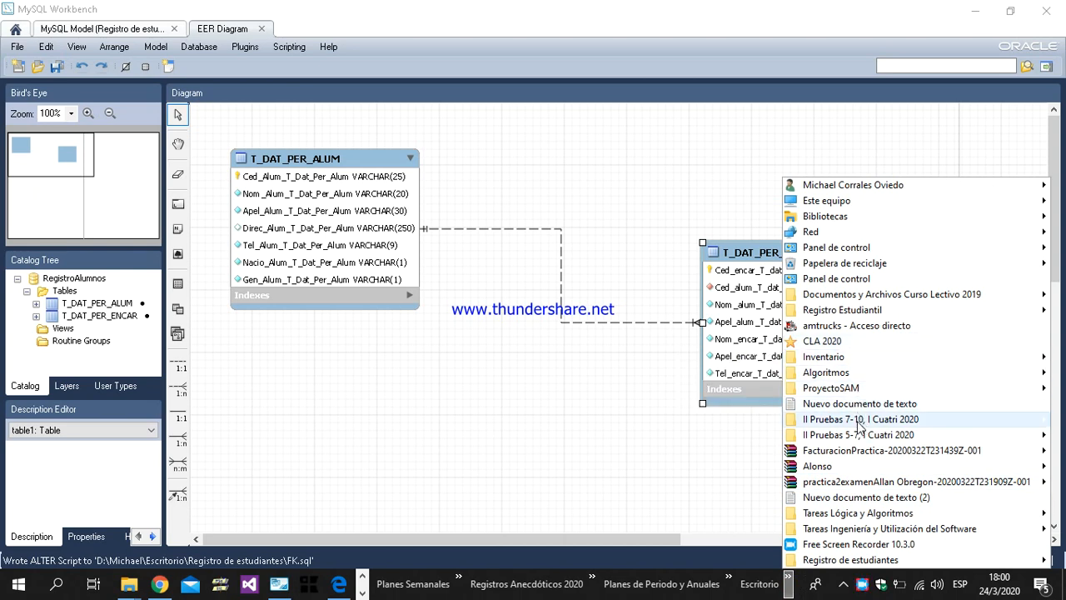
{"action": "mouse_move", "coordinate": [845, 564]}
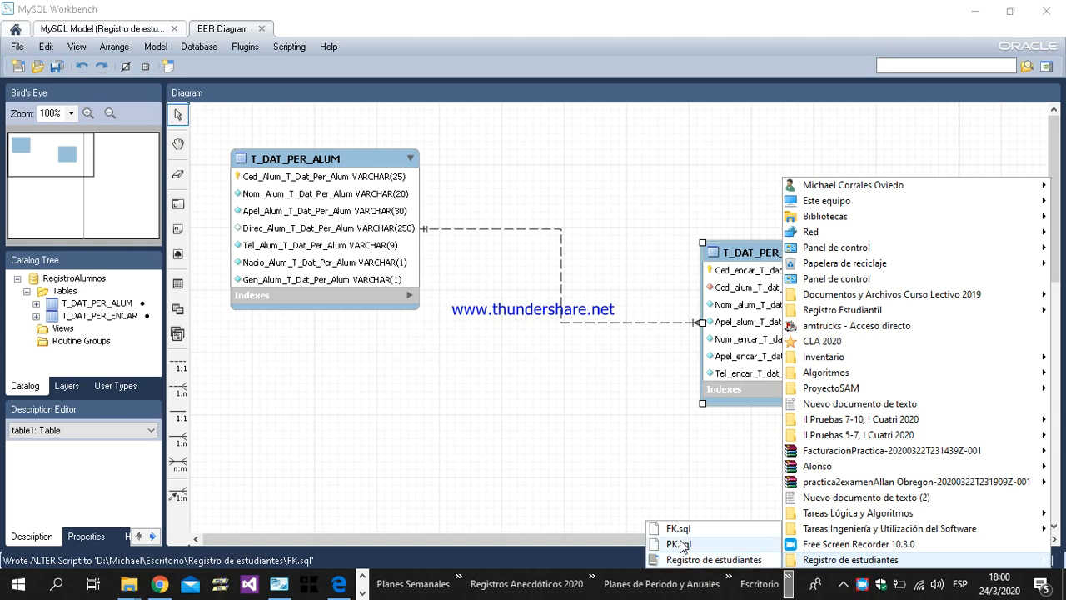
{"action": "left_click", "coordinate": [538, 412]}
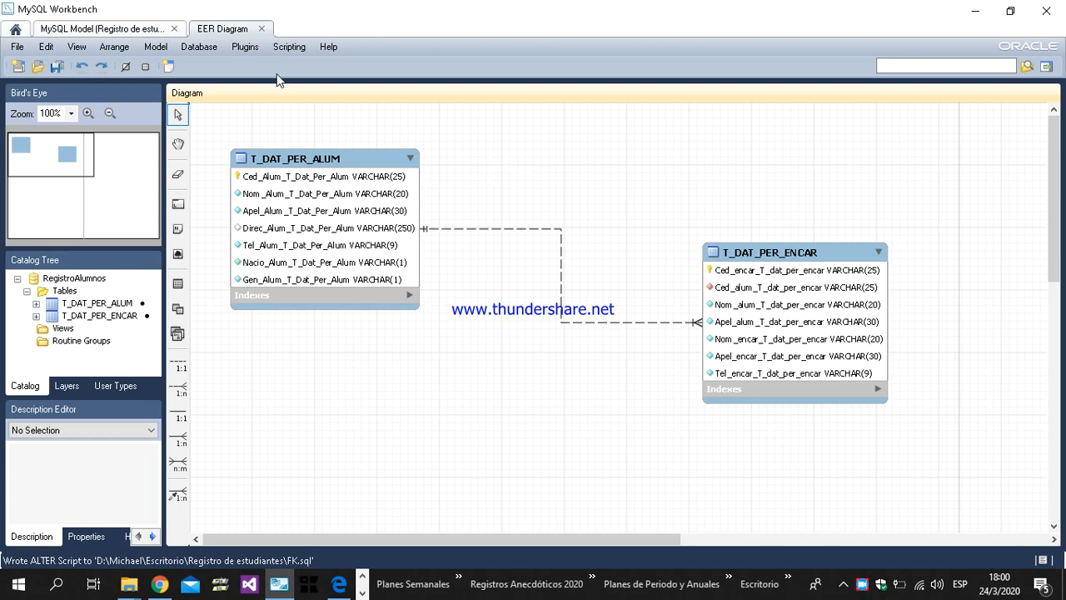
Step: Close the EER diagram and the "Registro de estudiantes" model
{"action": "left_click", "coordinate": [260, 29]}
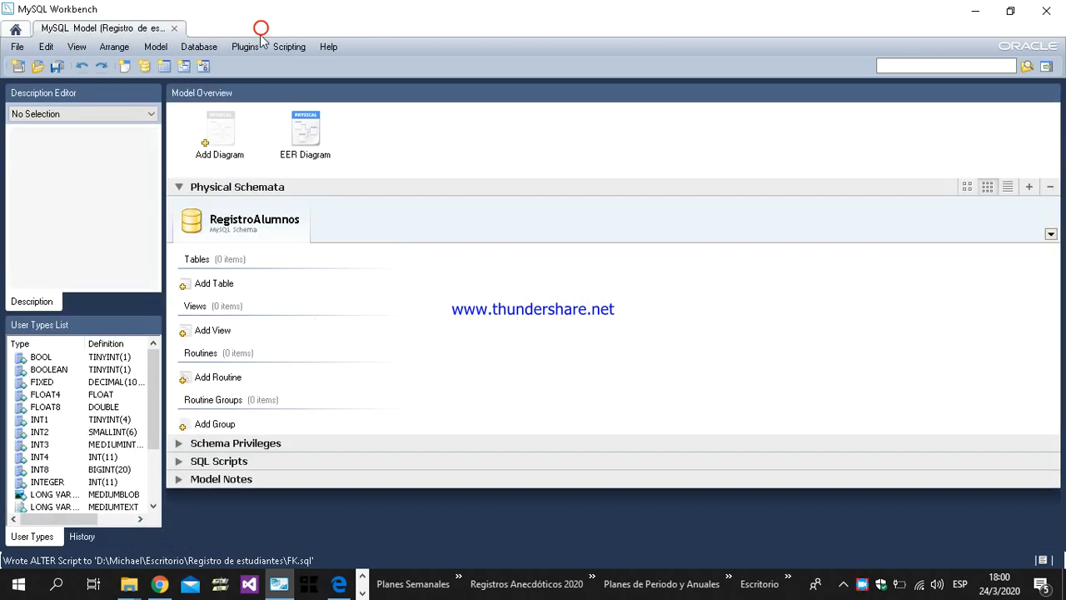
{"action": "left_click", "coordinate": [175, 29]}
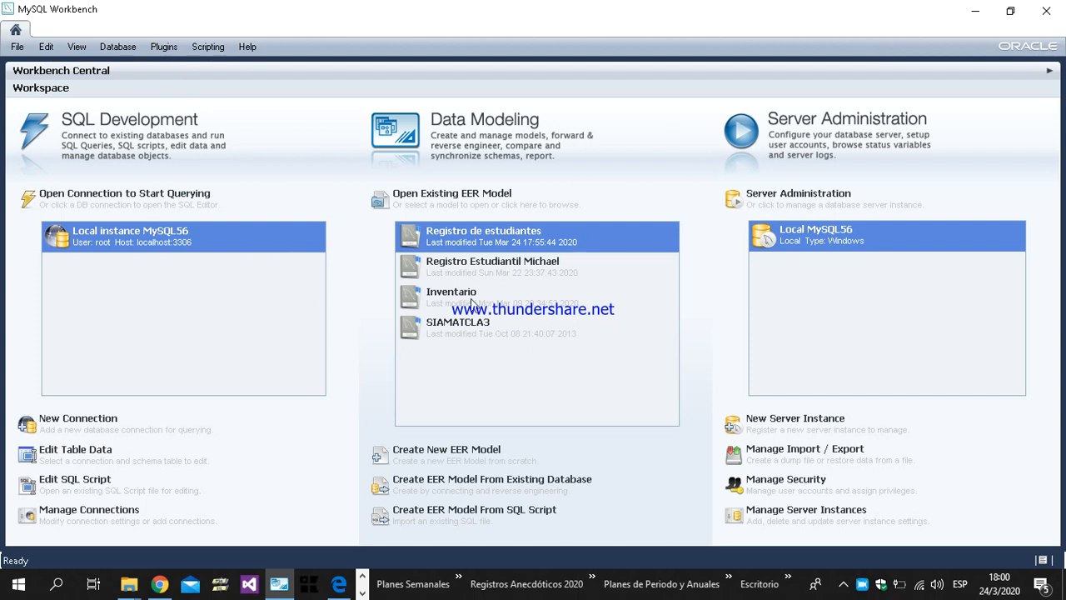
{"action": "left_click", "coordinate": [189, 241]}
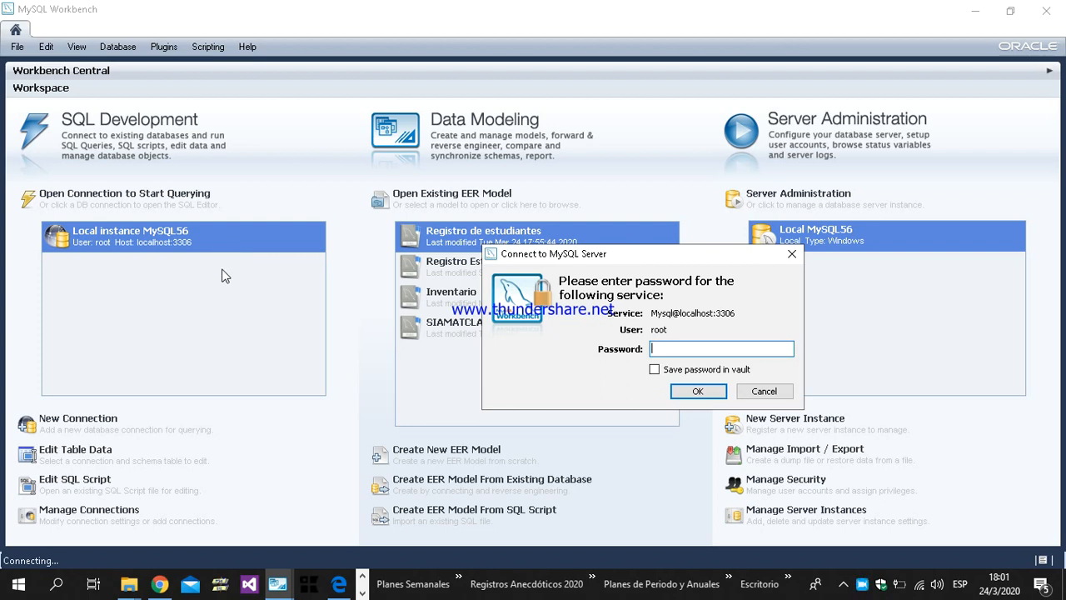
{"action": "left_click", "coordinate": [763, 392]}
{"action": "left_click", "coordinate": [647, 381]}
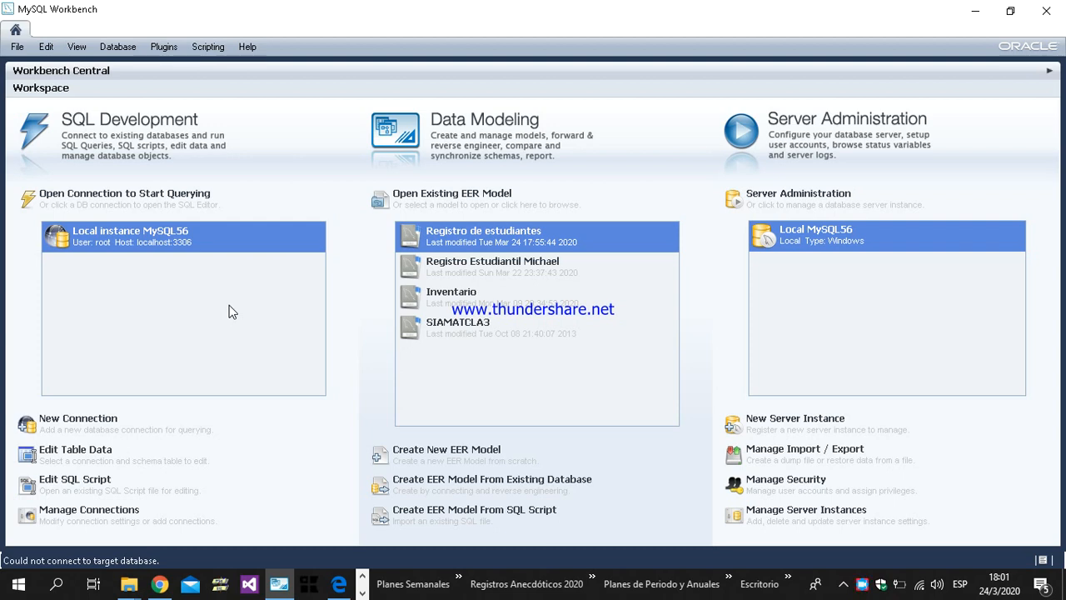
Step: Open the Local instance MySQL56 connection for querying, entering the root account password
{"action": "left_click", "coordinate": [187, 244]}
{"action": "type", "text": "******"}
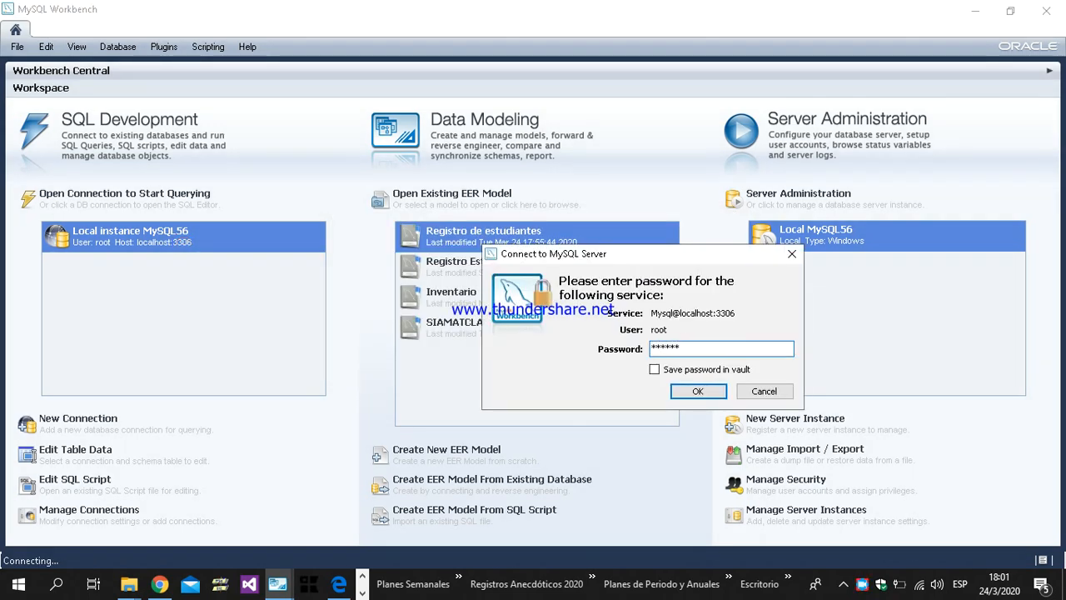
{"action": "key", "text": "Return"}
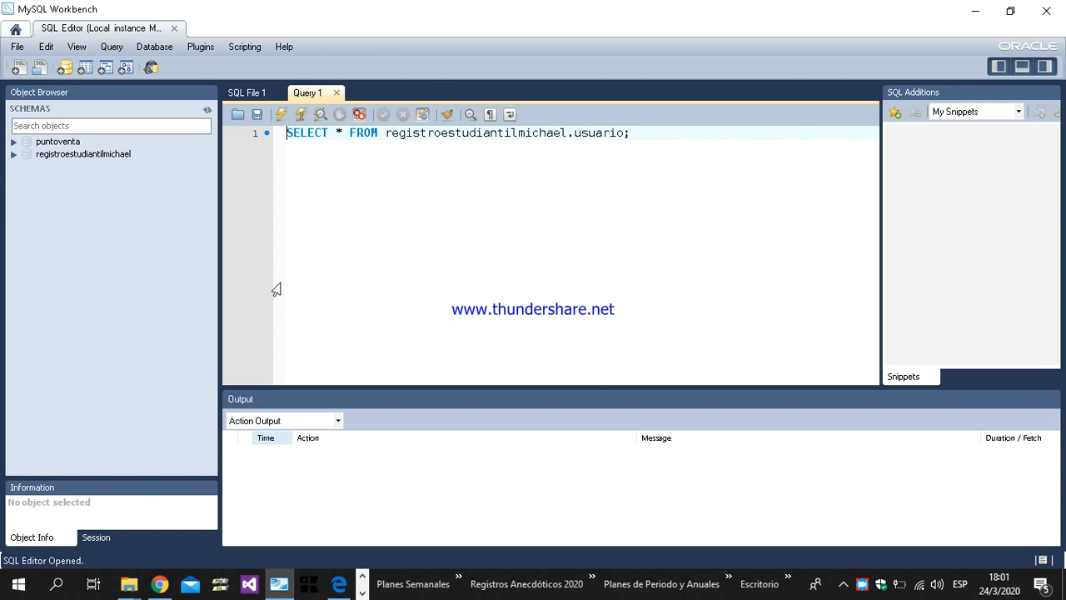
Step: Close the Query 1 editor, leaving the empty SQL File 1 editor open
{"action": "left_click", "coordinate": [151, 210]}
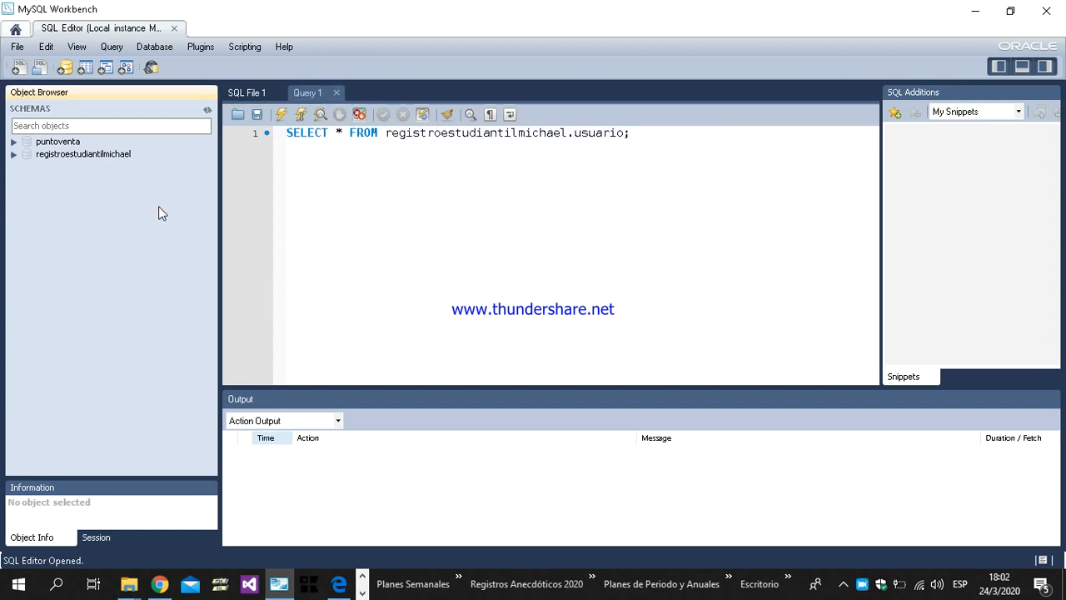
{"action": "left_click", "coordinate": [337, 96]}
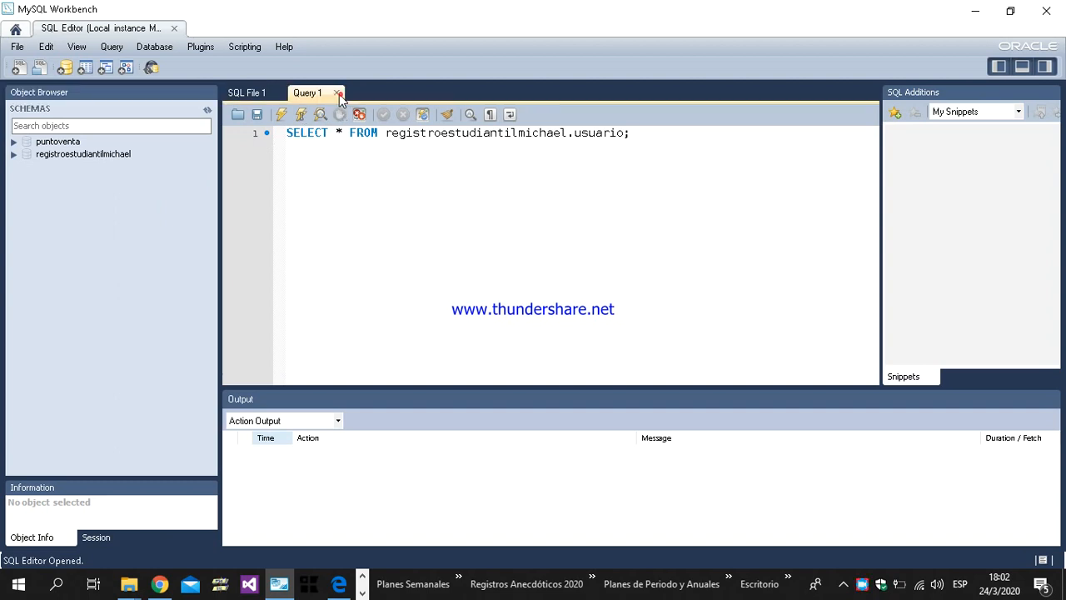
{"action": "left_click", "coordinate": [337, 93]}
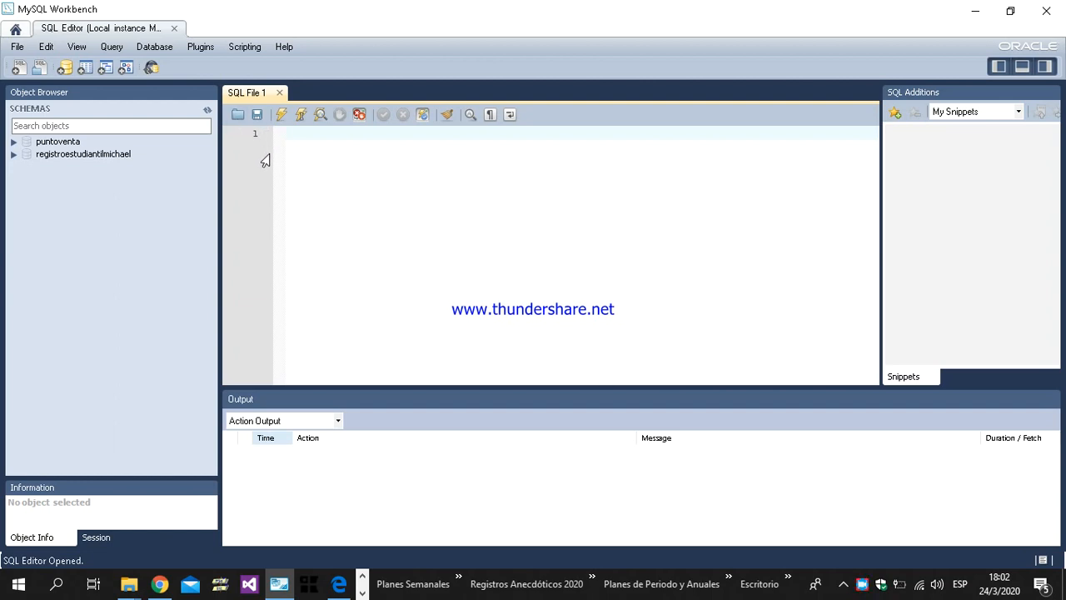
Step: Open the PK.sql script from the desktop's "Registro de estudiantes" folder in the SQL editor
{"action": "left_click", "coordinate": [238, 117]}
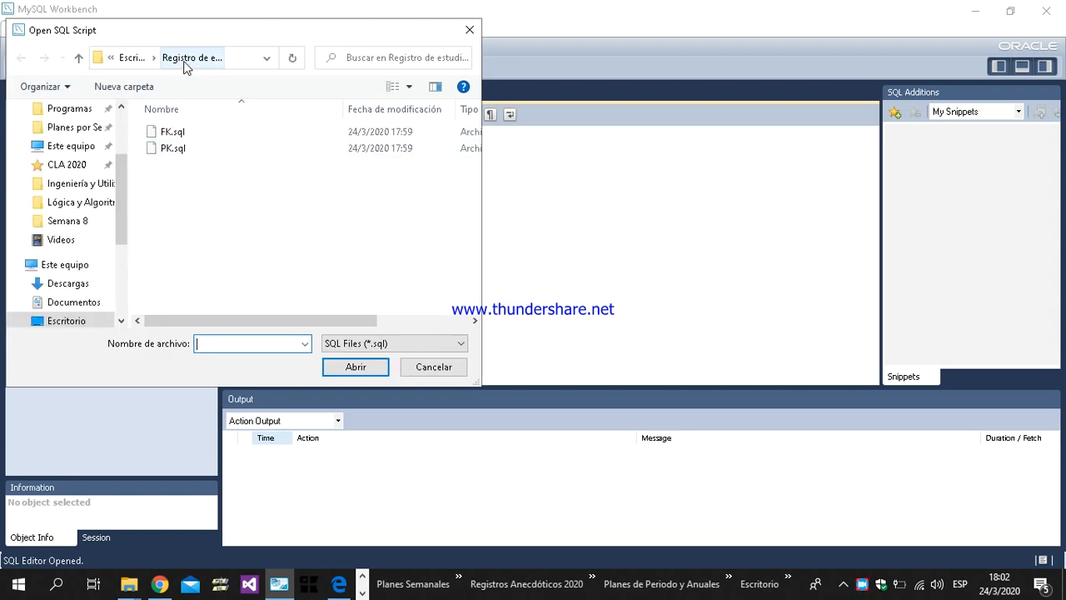
{"action": "scroll", "coordinate": [25, 285], "scroll_direction": "down", "scroll_amount": 1}
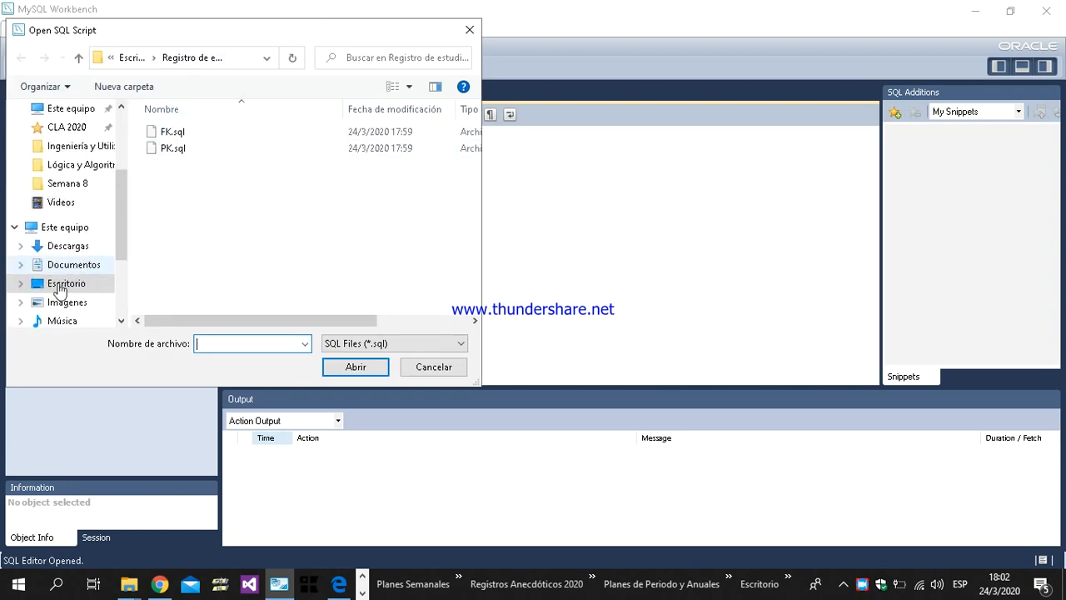
{"action": "left_click", "coordinate": [57, 289]}
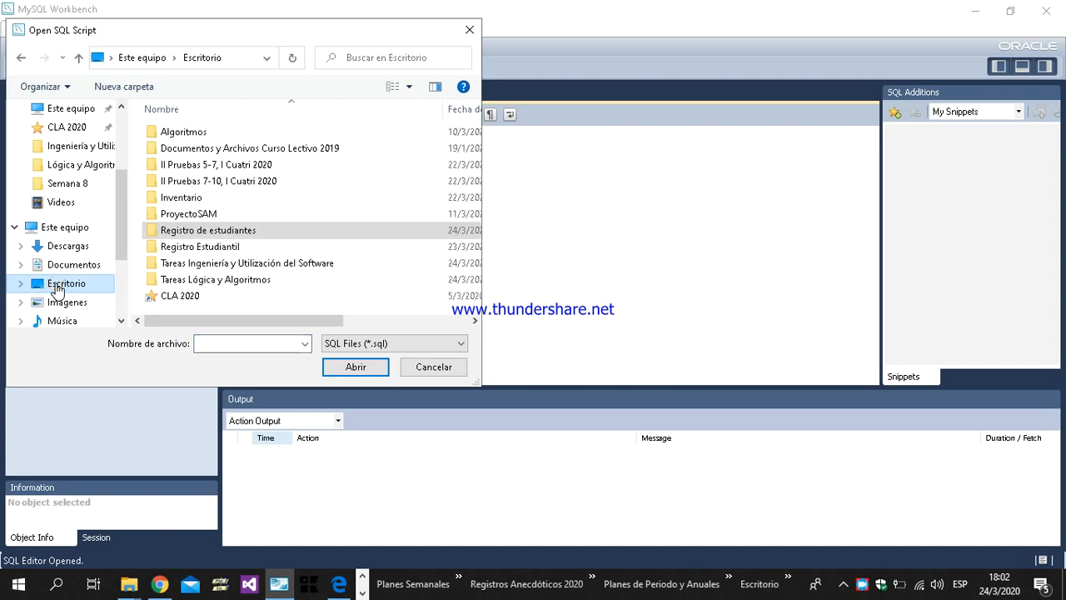
{"action": "double_click", "coordinate": [172, 234]}
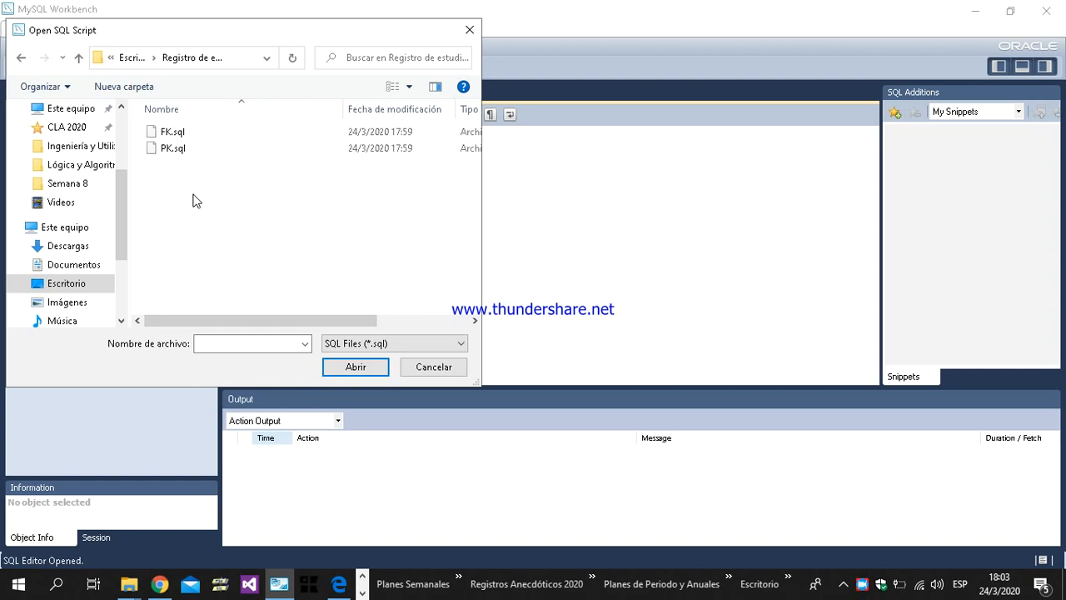
{"action": "left_click", "coordinate": [176, 156]}
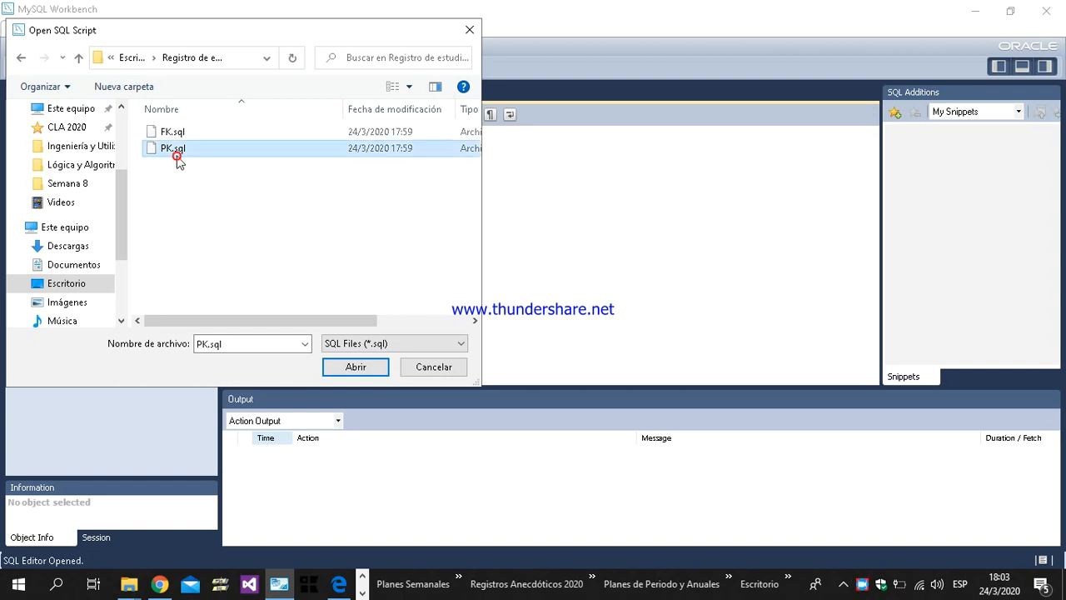
{"action": "left_click", "coordinate": [358, 369]}
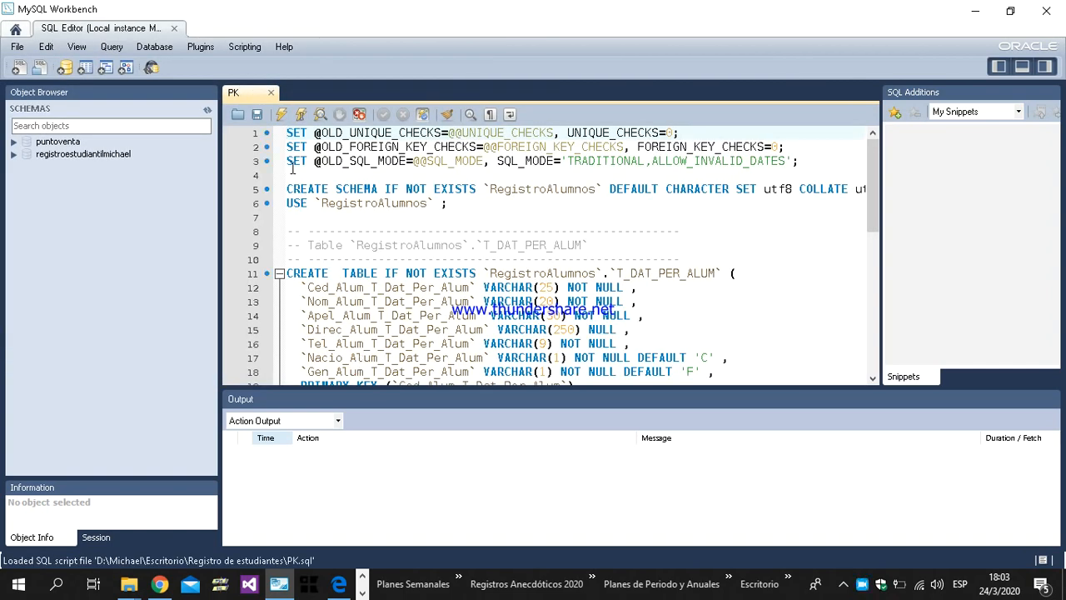
Step: Execute the PK script, review its entries in the action output and clear that log
{"action": "left_click", "coordinate": [281, 114]}
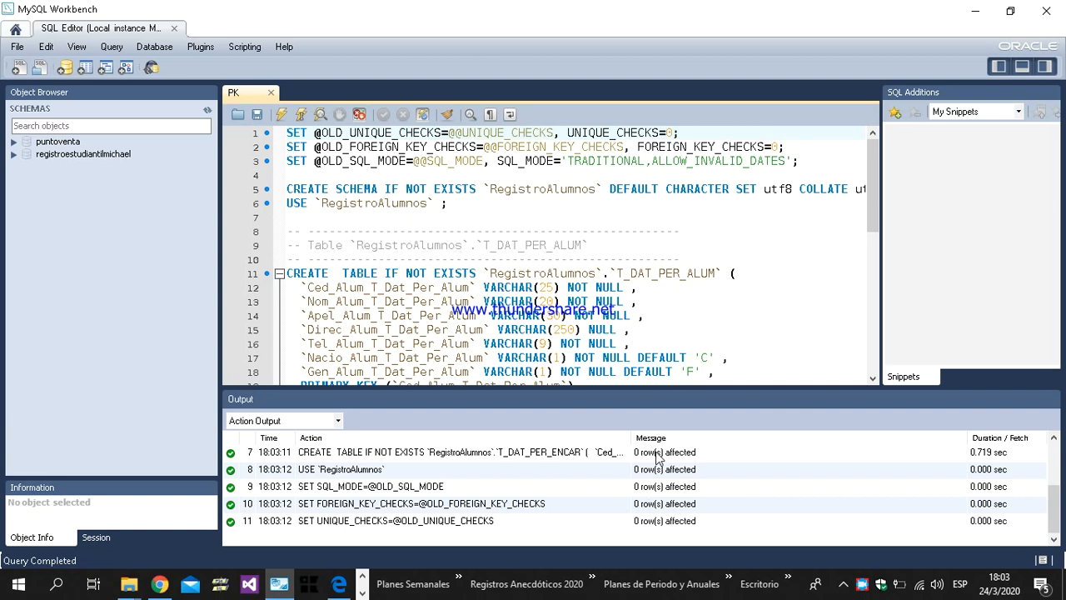
{"action": "left_click", "coordinate": [675, 489]}
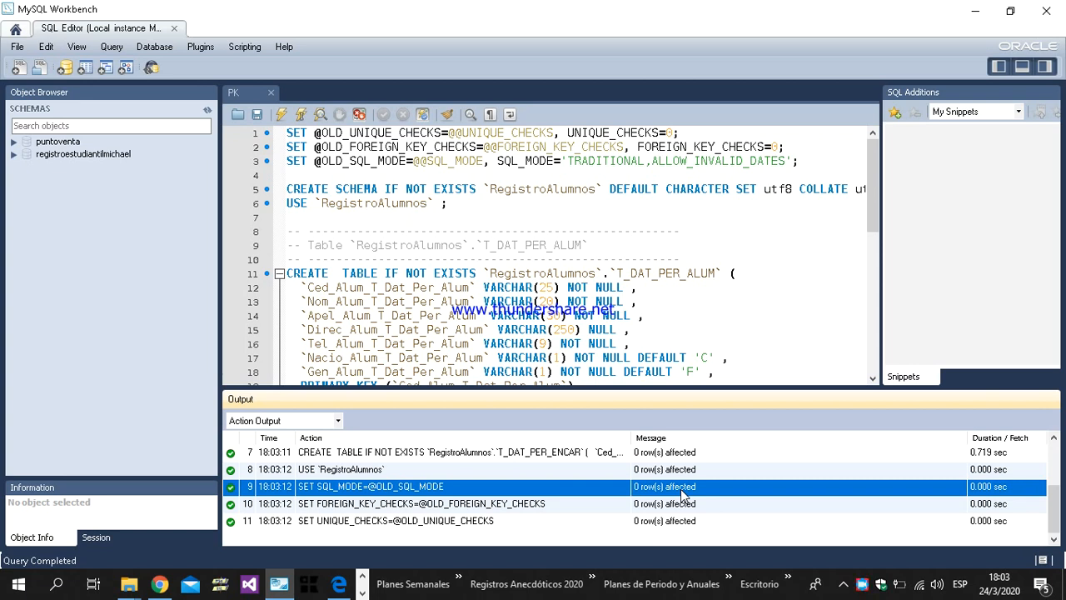
{"action": "left_click", "coordinate": [375, 504]}
{"action": "left_click", "coordinate": [313, 471]}
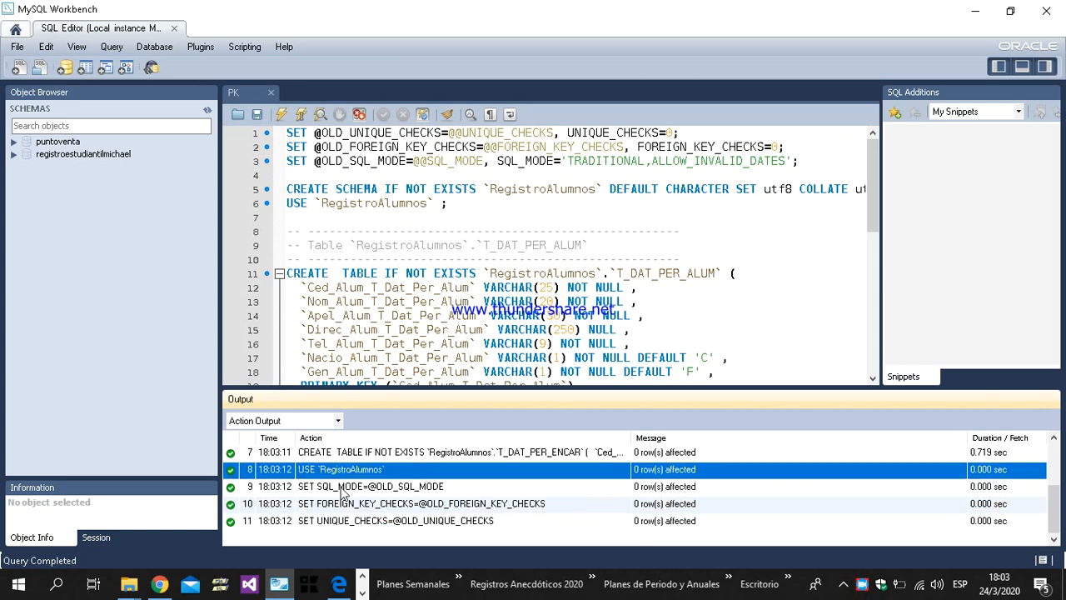
{"action": "right_click", "coordinate": [353, 515]}
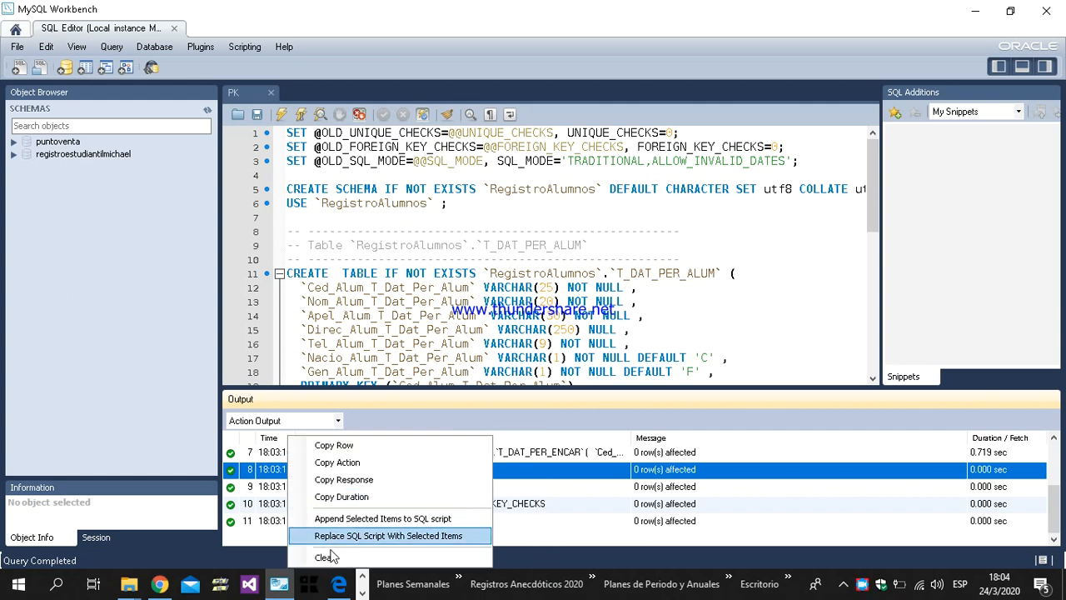
{"action": "left_click", "coordinate": [377, 557]}
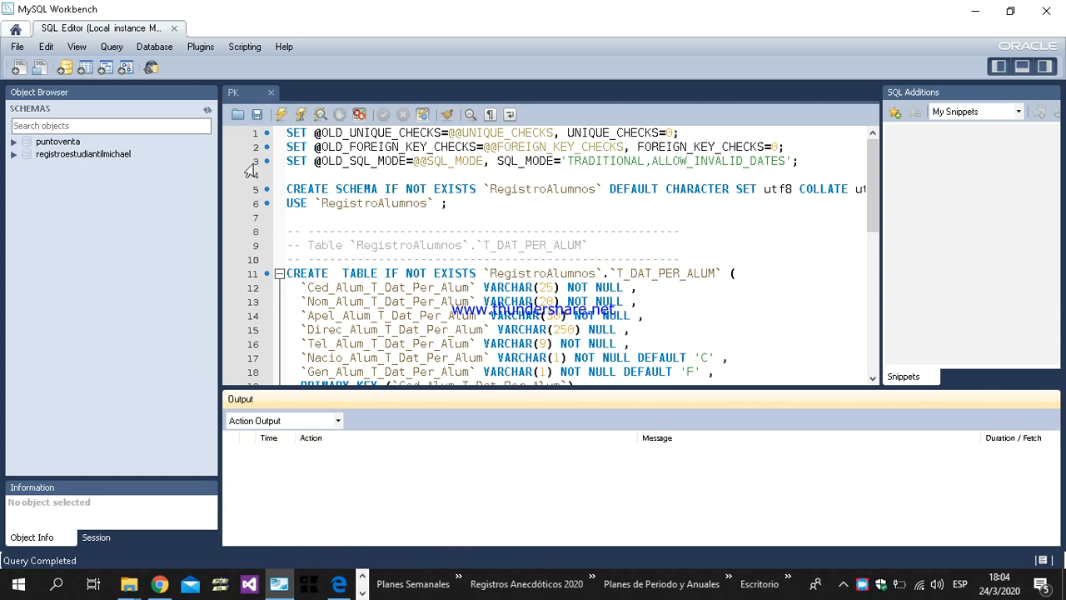
Step: Load FK.sql from the "Registro de estudiantes" folder into the editor and execute it
{"action": "left_click", "coordinate": [240, 117]}
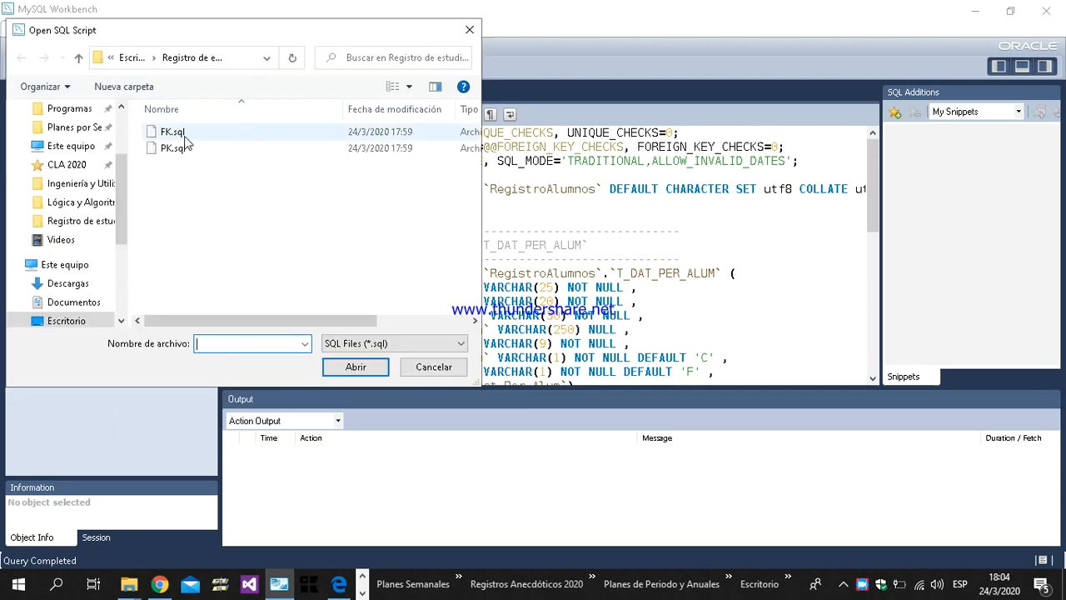
{"action": "double_click", "coordinate": [174, 132]}
{"action": "left_click", "coordinate": [280, 122]}
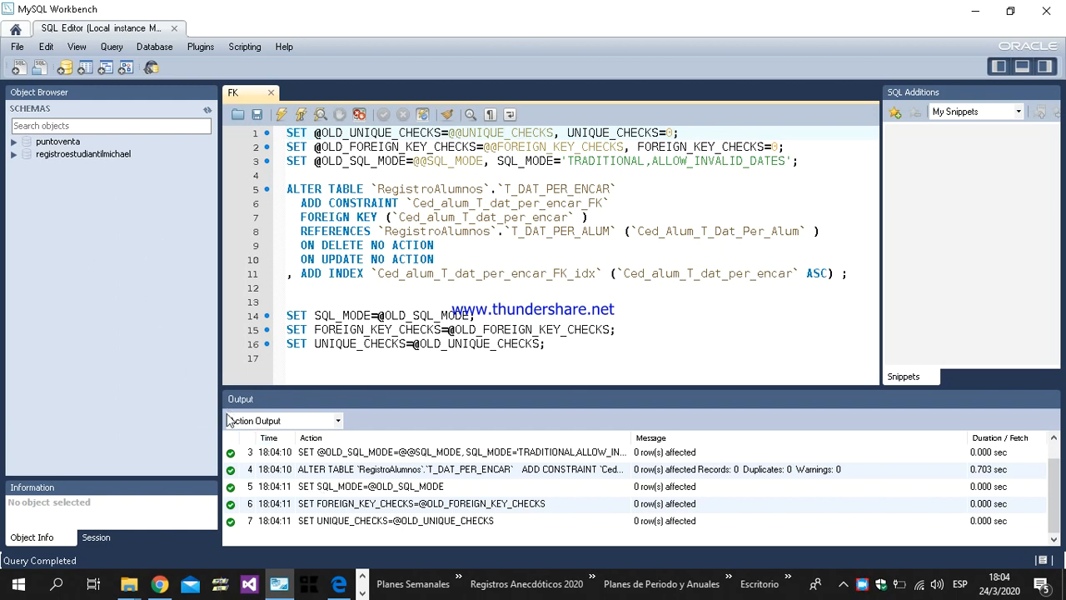
Step: Refresh the schema list and expand the tables of the registroalumnos schema
{"action": "right_click", "coordinate": [100, 224]}
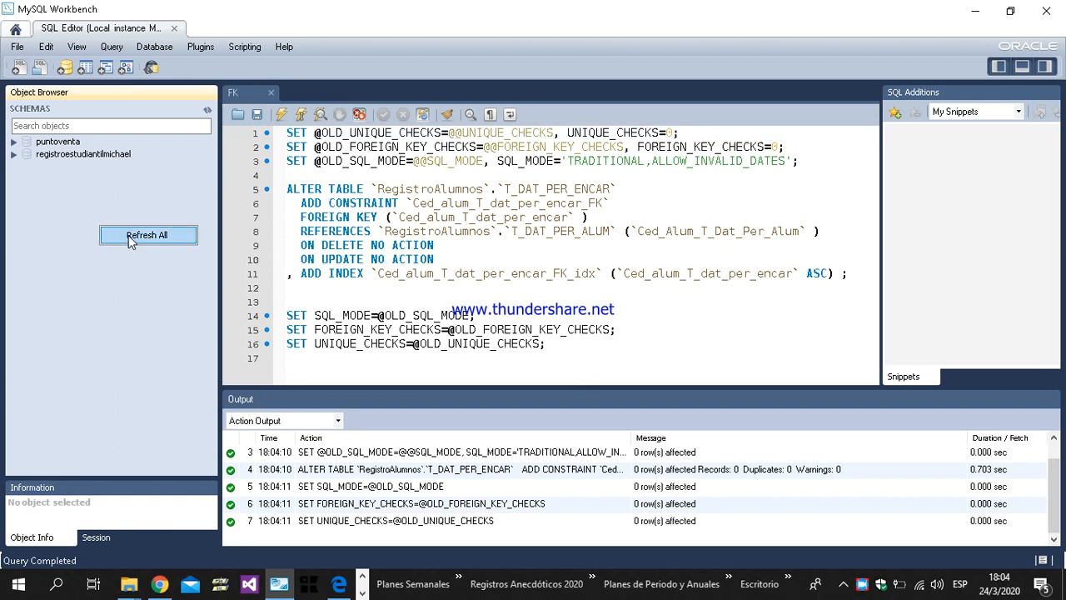
{"action": "left_click", "coordinate": [128, 240]}
{"action": "left_click", "coordinate": [79, 157]}
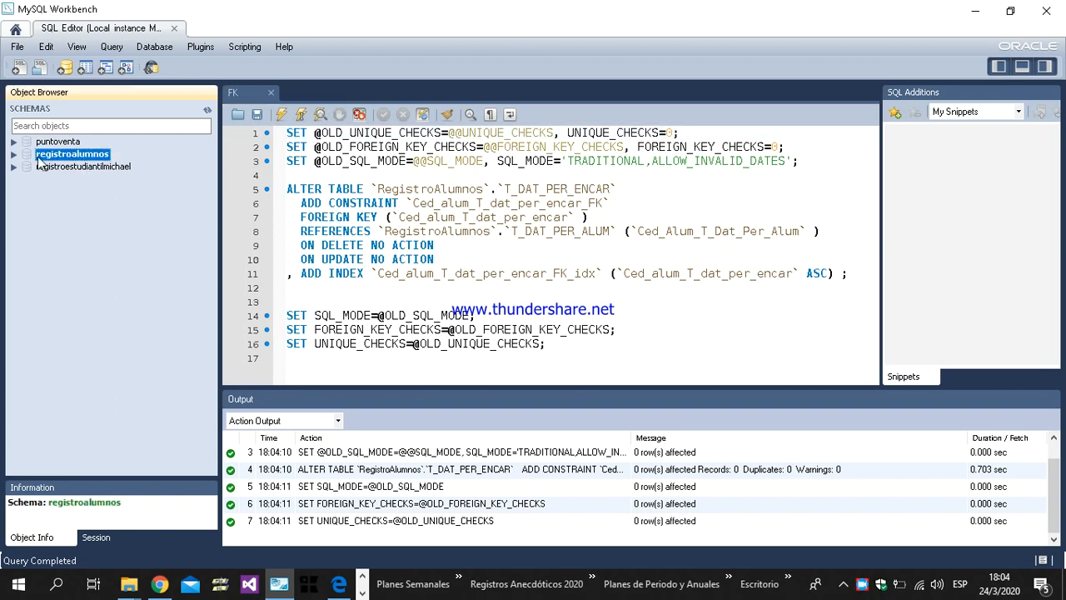
{"action": "left_click", "coordinate": [14, 155]}
{"action": "left_click", "coordinate": [30, 168]}
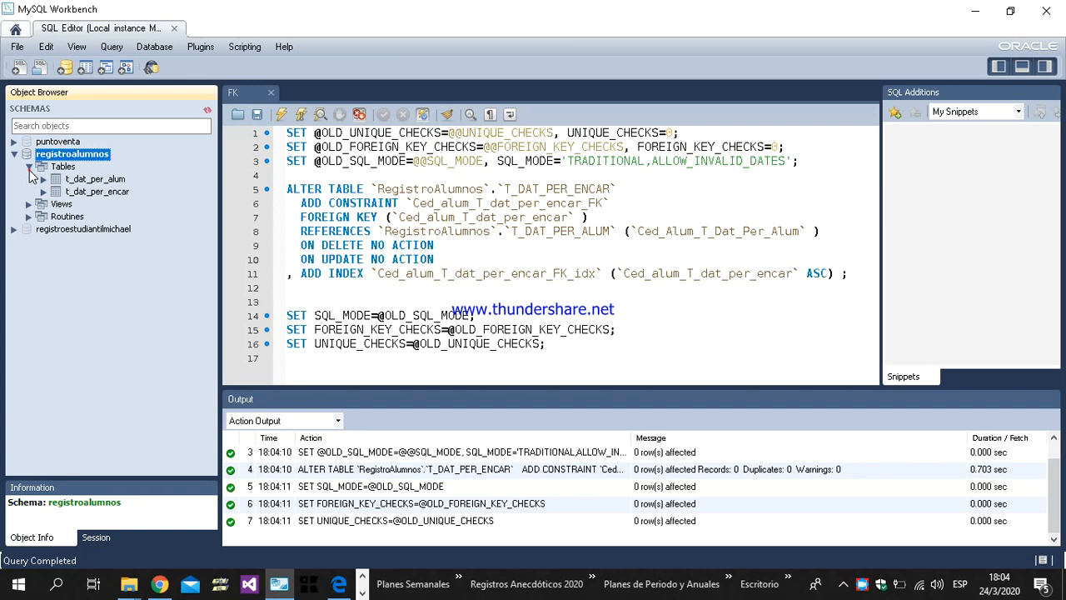
Step: Examine the columns of t_dat_per_alum and t_dat_per_encar, and collapse the registroalumnos schema
{"action": "left_click", "coordinate": [43, 179]}
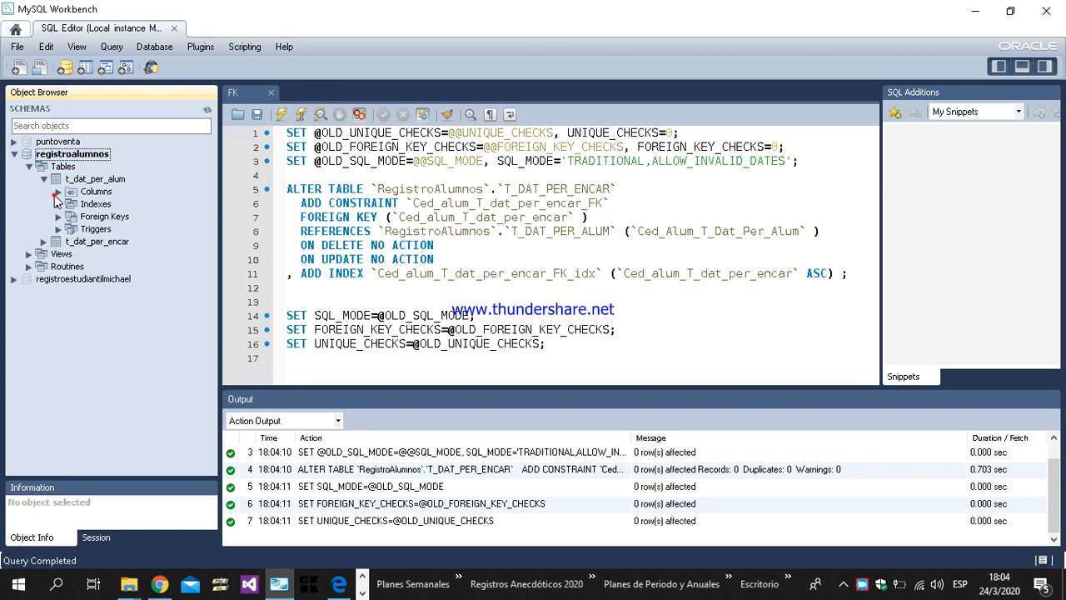
{"action": "left_click", "coordinate": [58, 191]}
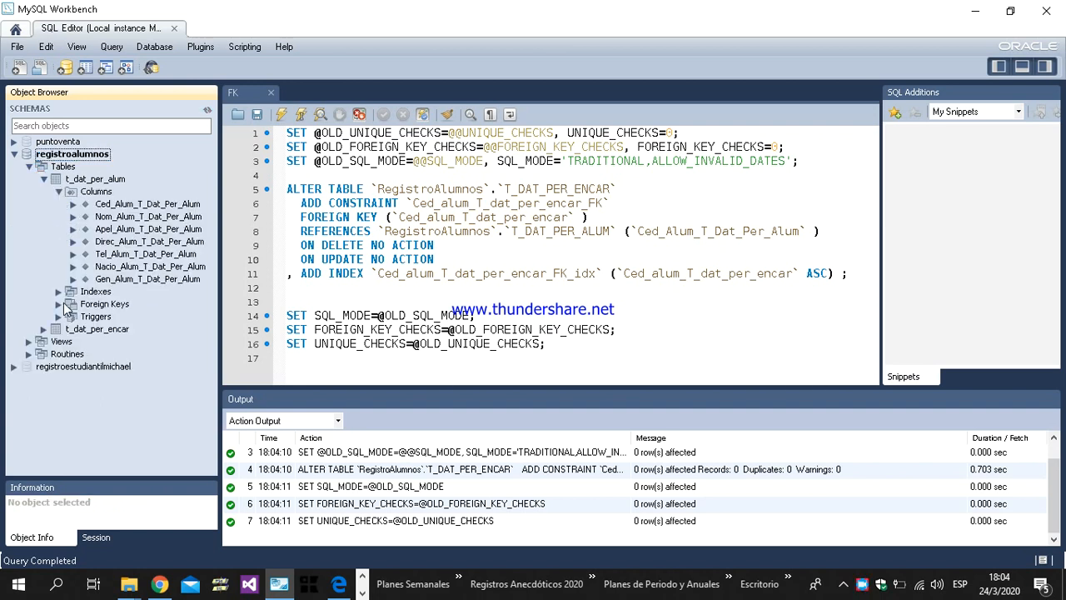
{"action": "left_click", "coordinate": [44, 329]}
{"action": "left_click", "coordinate": [59, 341]}
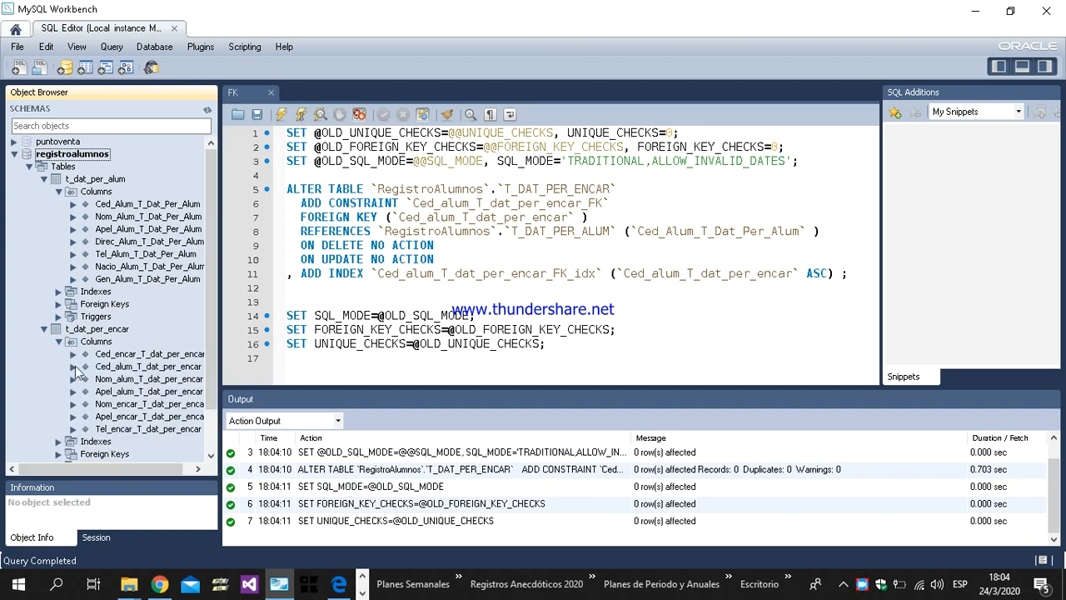
{"action": "scroll", "coordinate": [100, 375], "scroll_direction": "down", "scroll_amount": 2}
{"action": "scroll", "coordinate": [100, 375], "scroll_direction": "up", "scroll_amount": 2}
{"action": "left_click", "coordinate": [44, 178]}
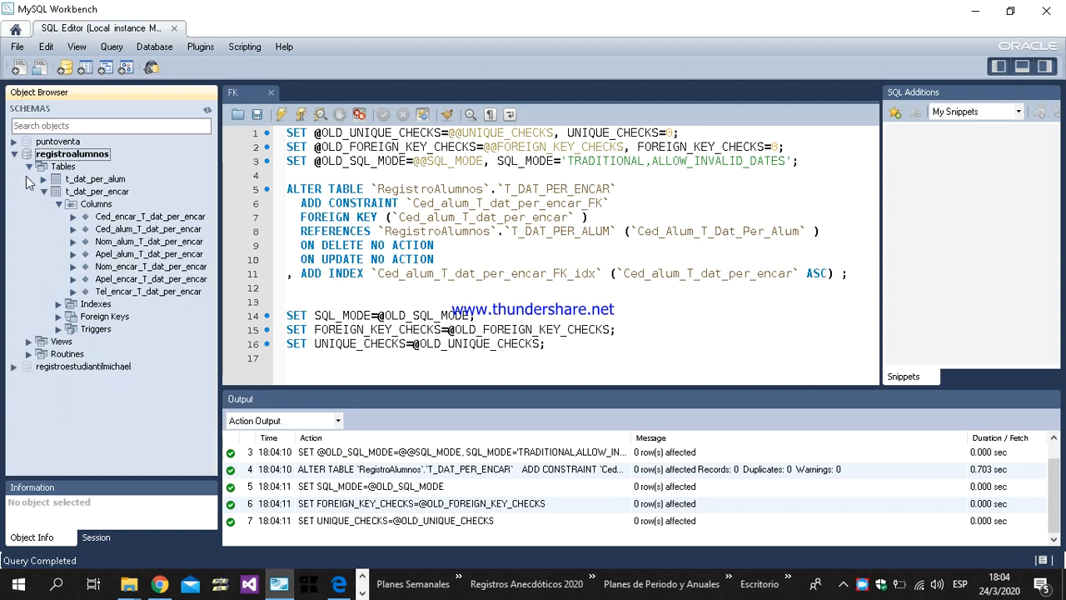
{"action": "left_click", "coordinate": [28, 166]}
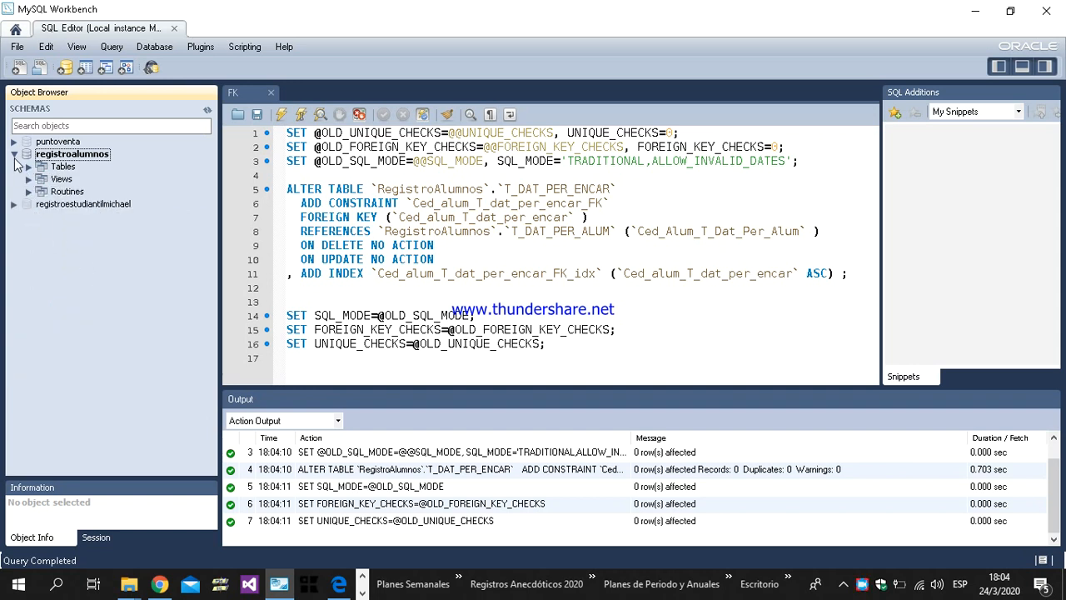
{"action": "left_click", "coordinate": [14, 154]}
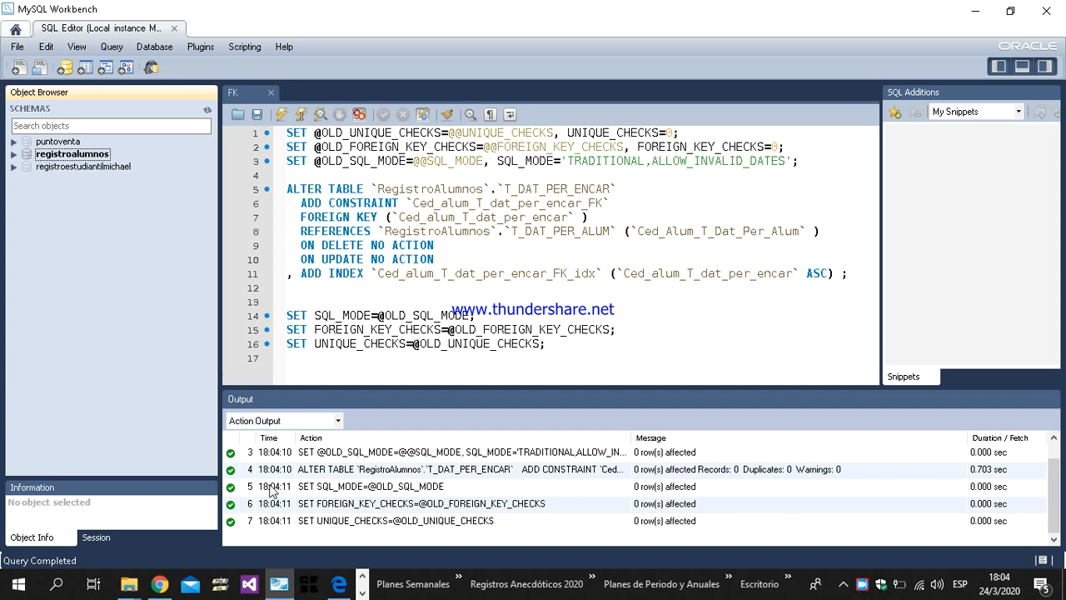
Step: Clear the action output and drop the registroalumnos schema, applying the drop script to the database
{"action": "right_click", "coordinate": [321, 498]}
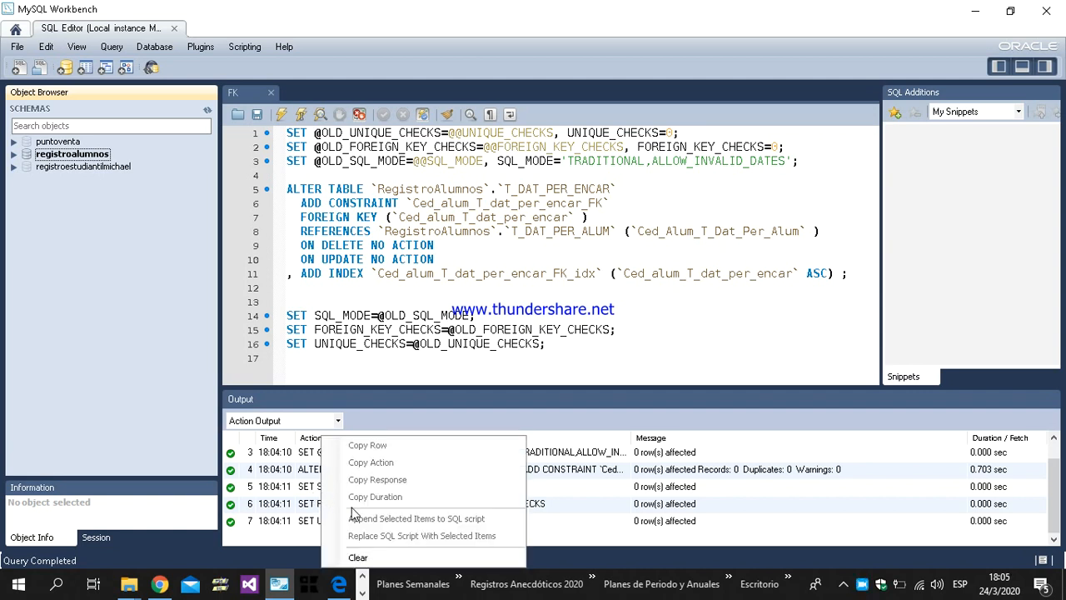
{"action": "left_click", "coordinate": [360, 556]}
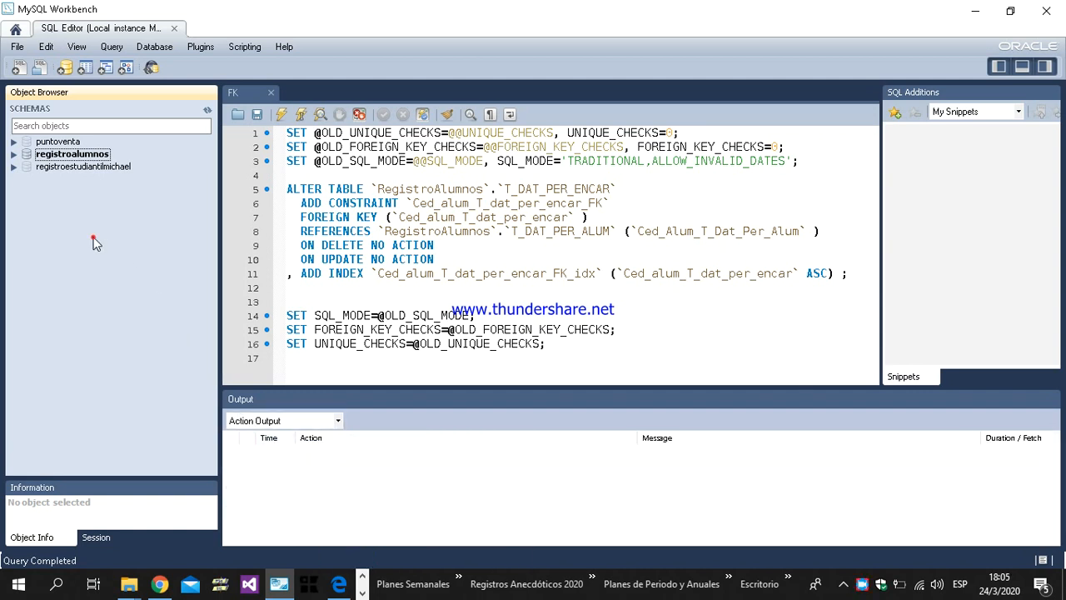
{"action": "left_click", "coordinate": [55, 156]}
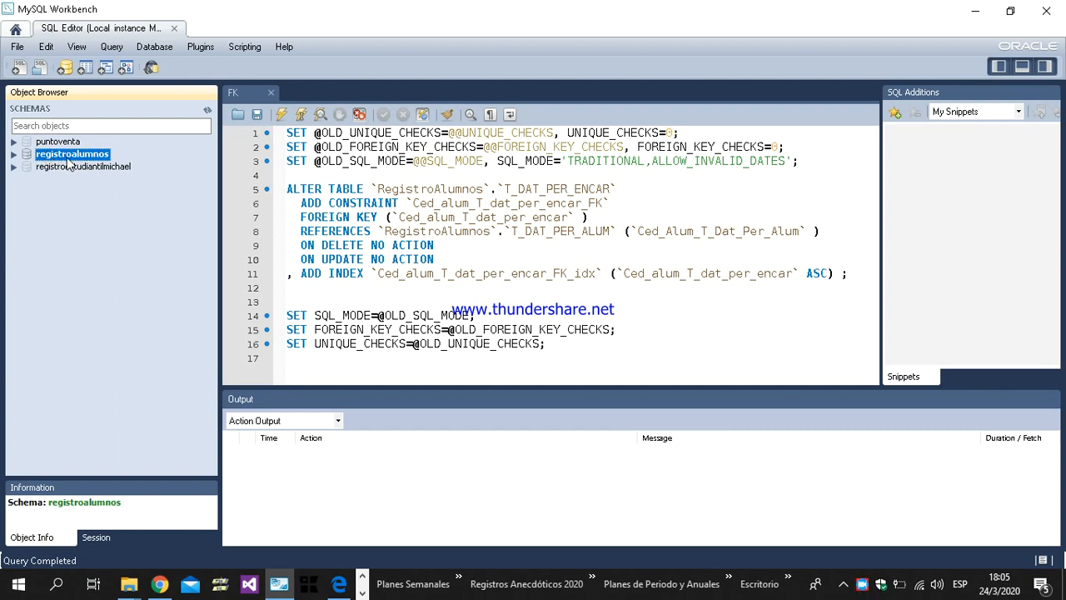
{"action": "right_click", "coordinate": [66, 159]}
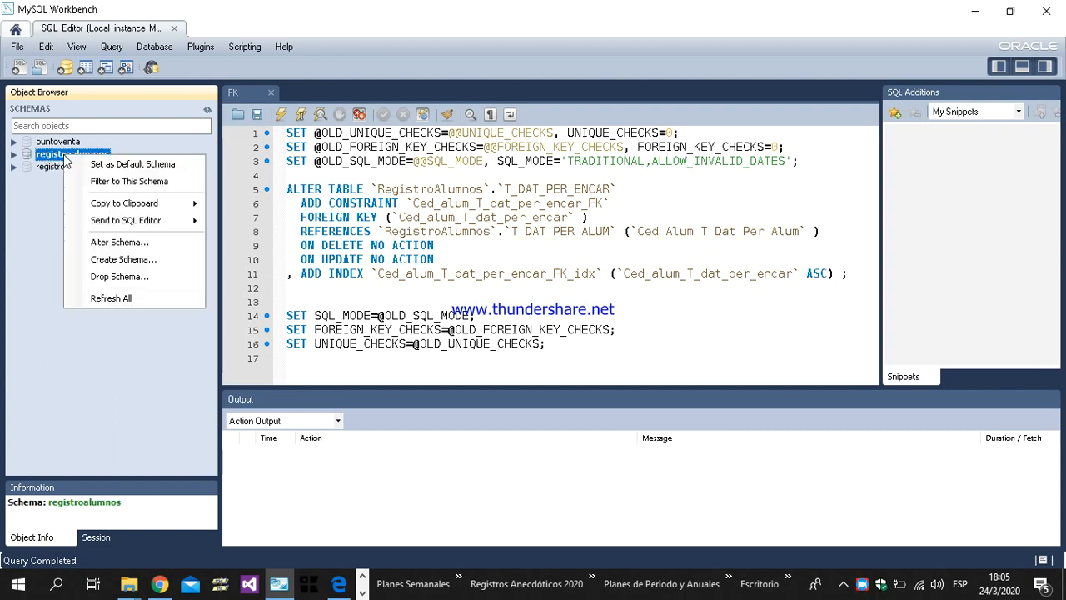
{"action": "left_click", "coordinate": [119, 276]}
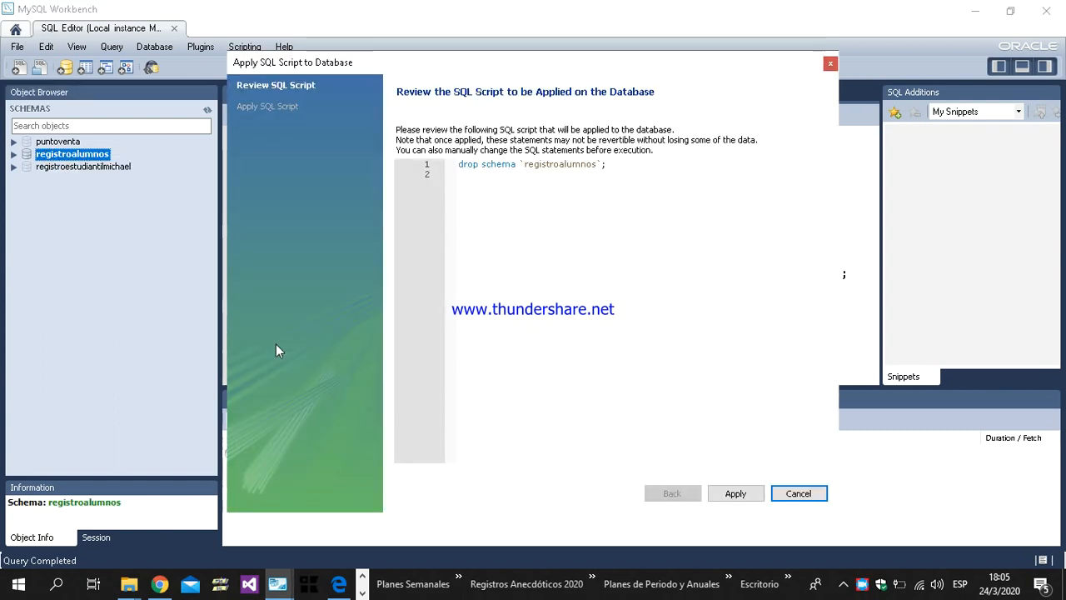
{"action": "left_click", "coordinate": [737, 497]}
{"action": "left_click", "coordinate": [737, 495]}
Step: Clear the drop entry from the action output and close the FK script editor
{"action": "right_click", "coordinate": [379, 458]}
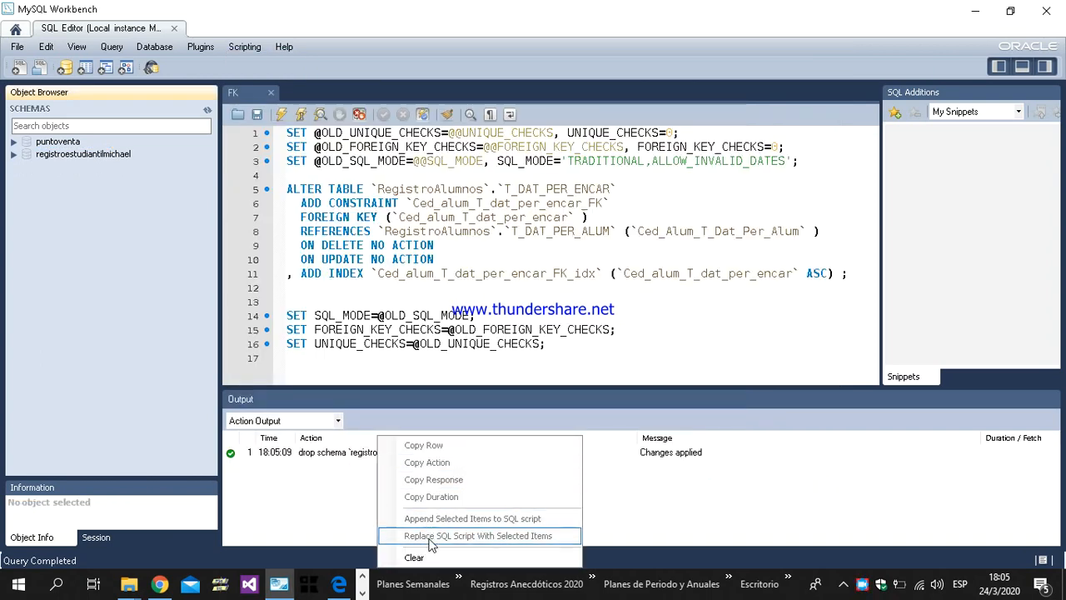
{"action": "left_click", "coordinate": [410, 557]}
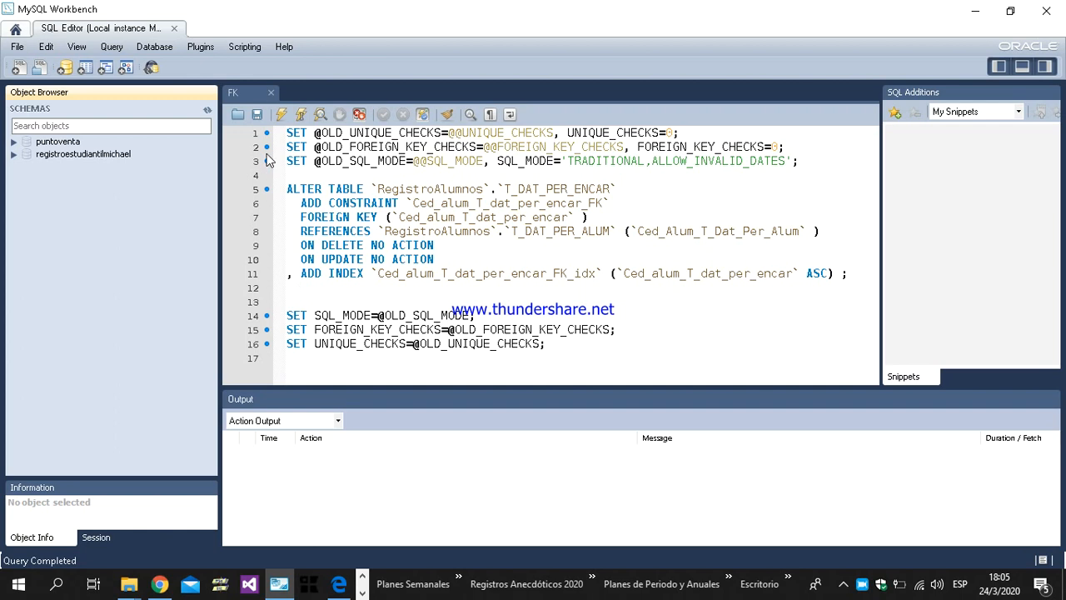
{"action": "left_click", "coordinate": [272, 93]}
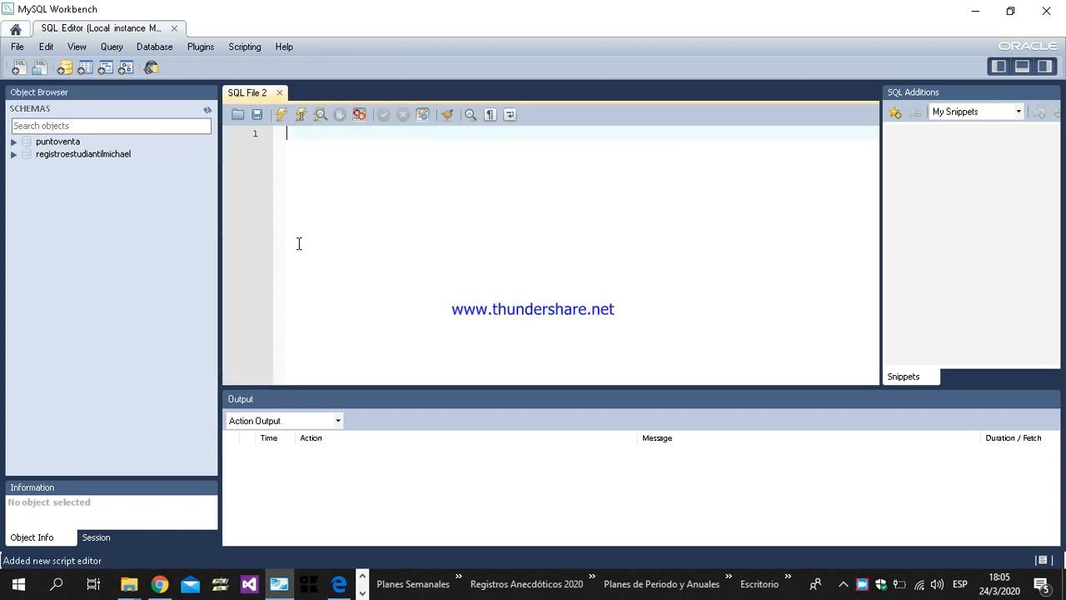
Step: Reopen the "Registro de estudiantes" model from the home screen to show its EER diagram
{"action": "left_click", "coordinate": [15, 28]}
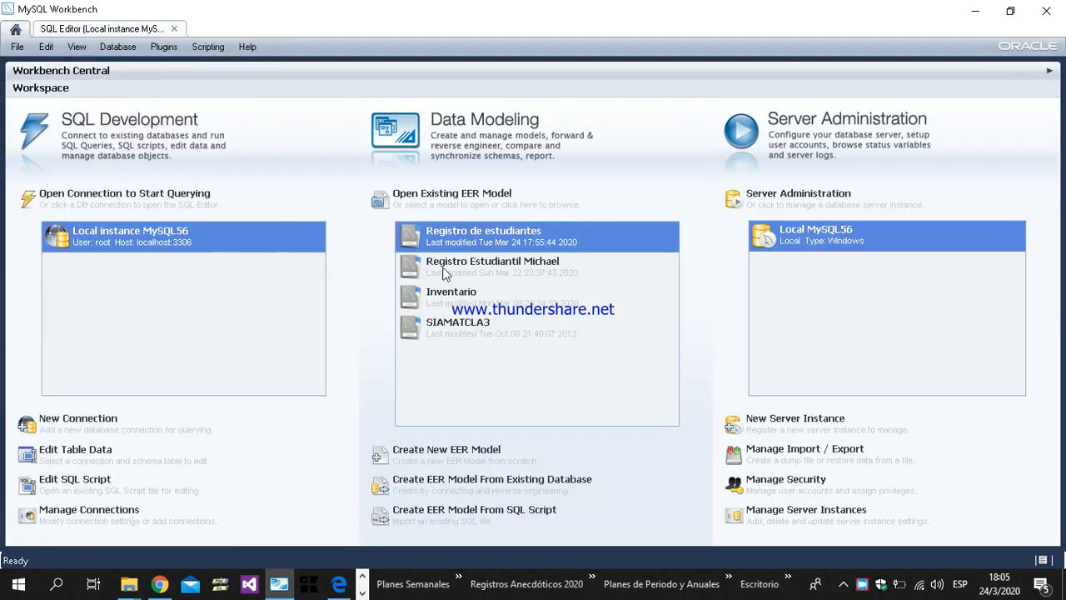
{"action": "left_click", "coordinate": [483, 239]}
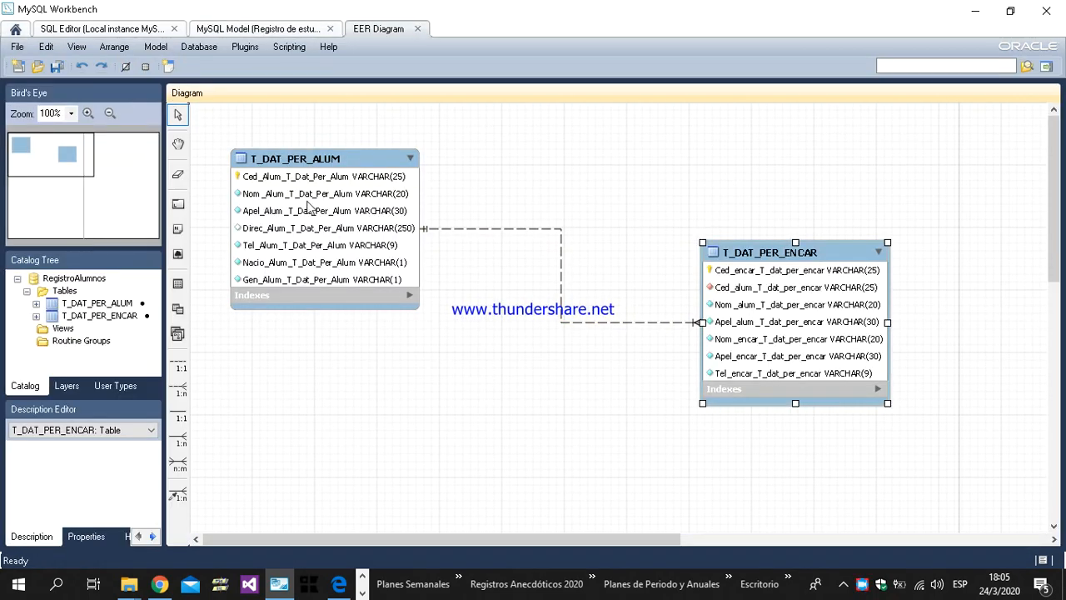
{"action": "left_click", "coordinate": [10, 48]}
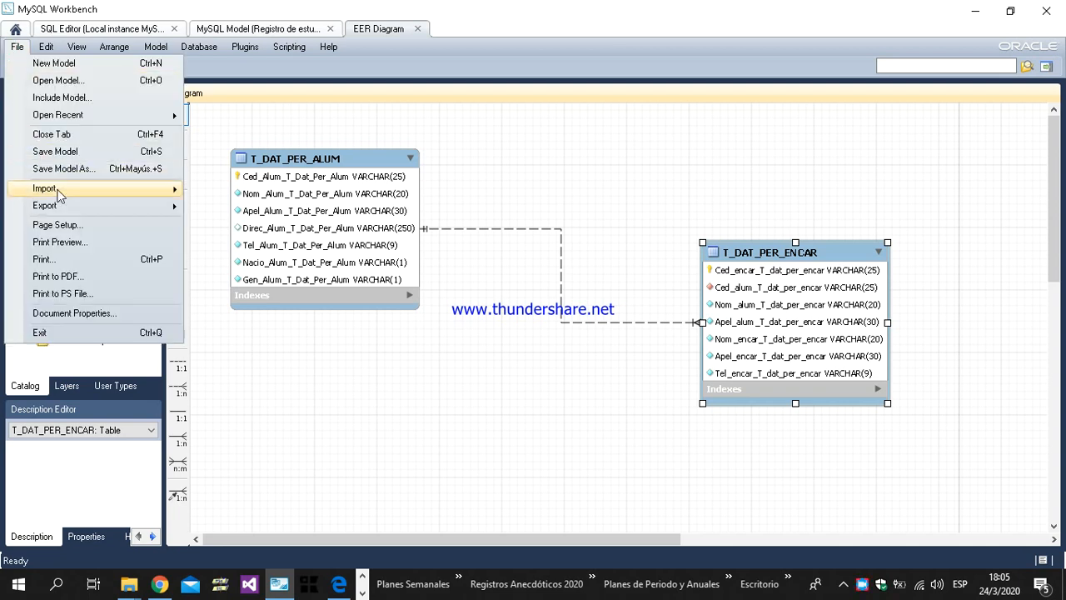
{"action": "mouse_move", "coordinate": [65, 205]}
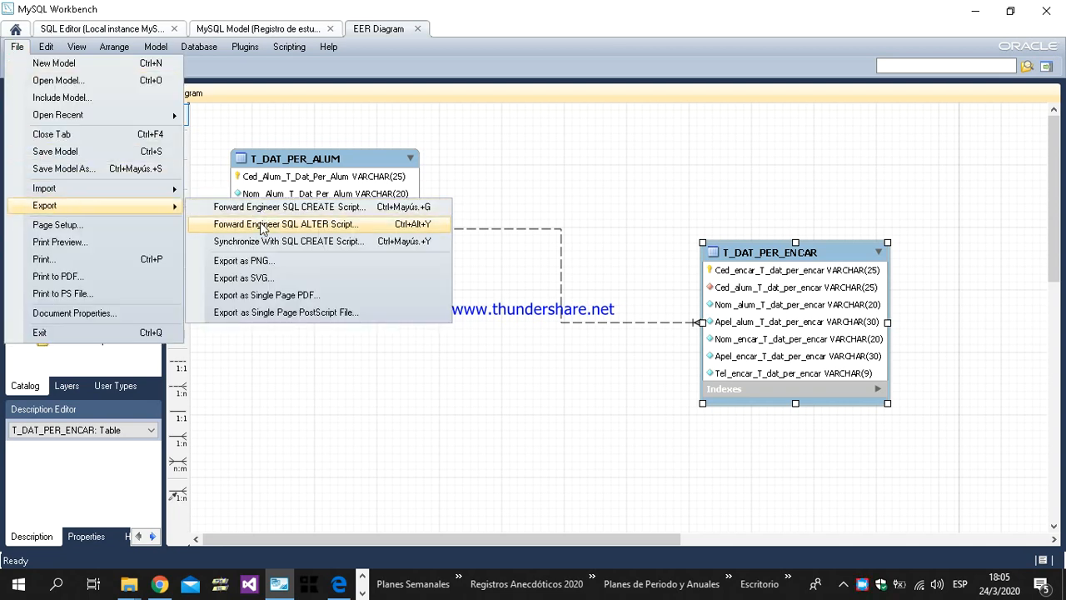
{"action": "left_click", "coordinate": [364, 115]}
{"action": "left_click", "coordinate": [84, 31]}
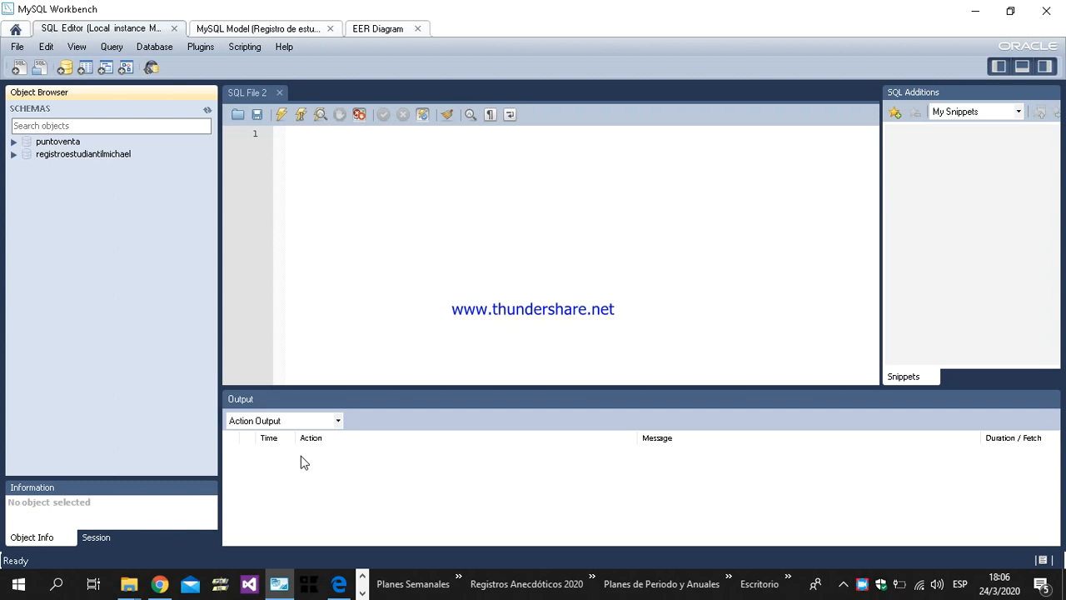
{"action": "left_click", "coordinate": [373, 30]}
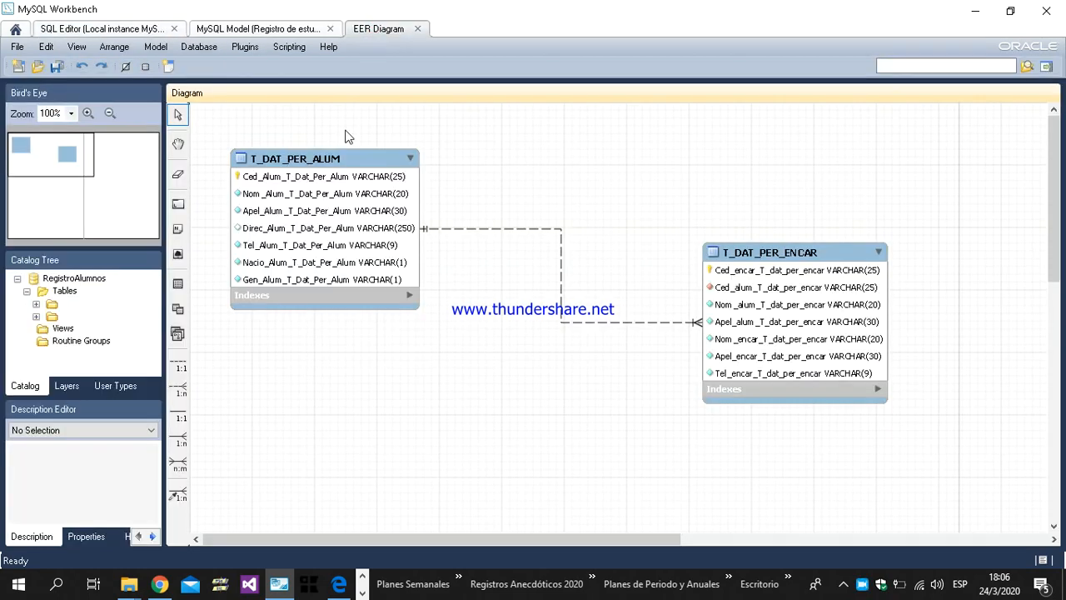
{"action": "left_click", "coordinate": [14, 48]}
{"action": "left_click", "coordinate": [276, 105]}
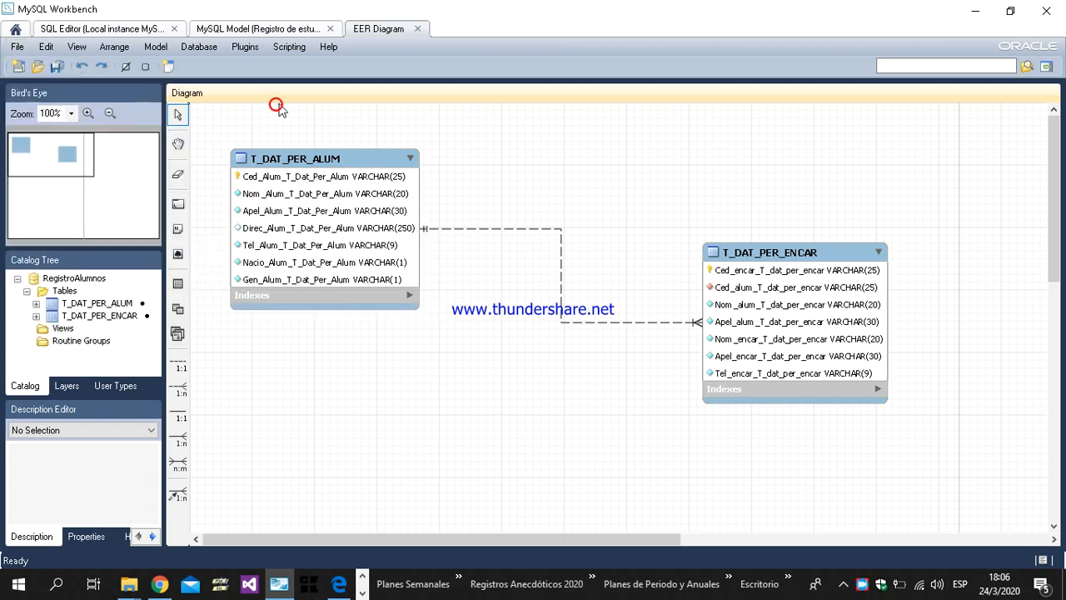